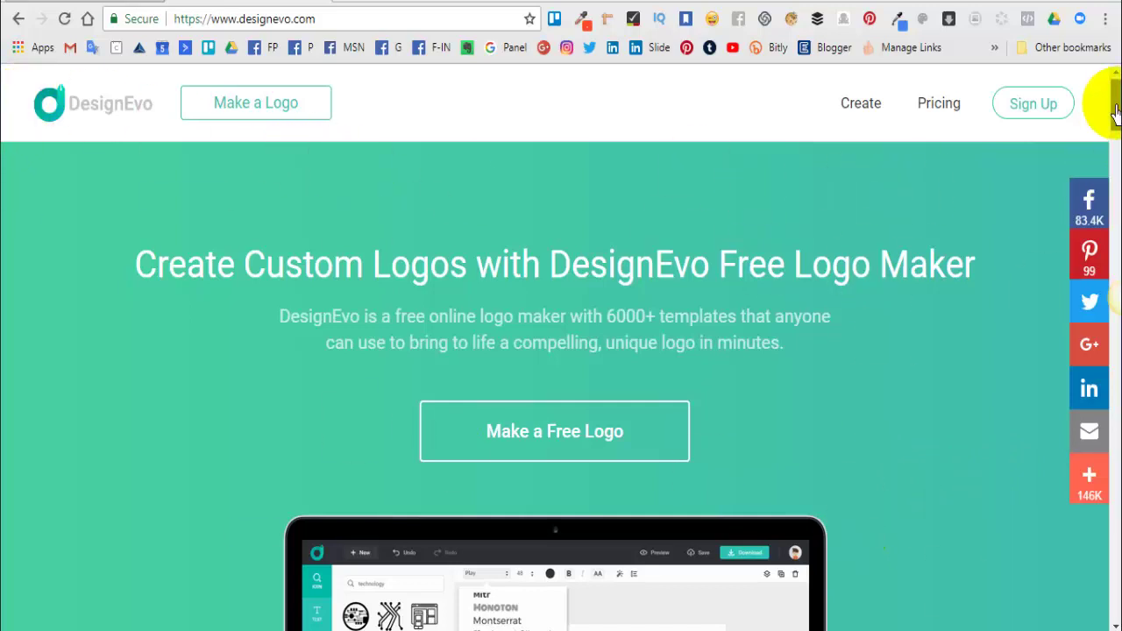
Step: Switch the DesignEvo site language to Español from the footer's language list
{"action": "left_click_drag", "start_coordinate": [1116, 114], "coordinate": [1115, 320]}
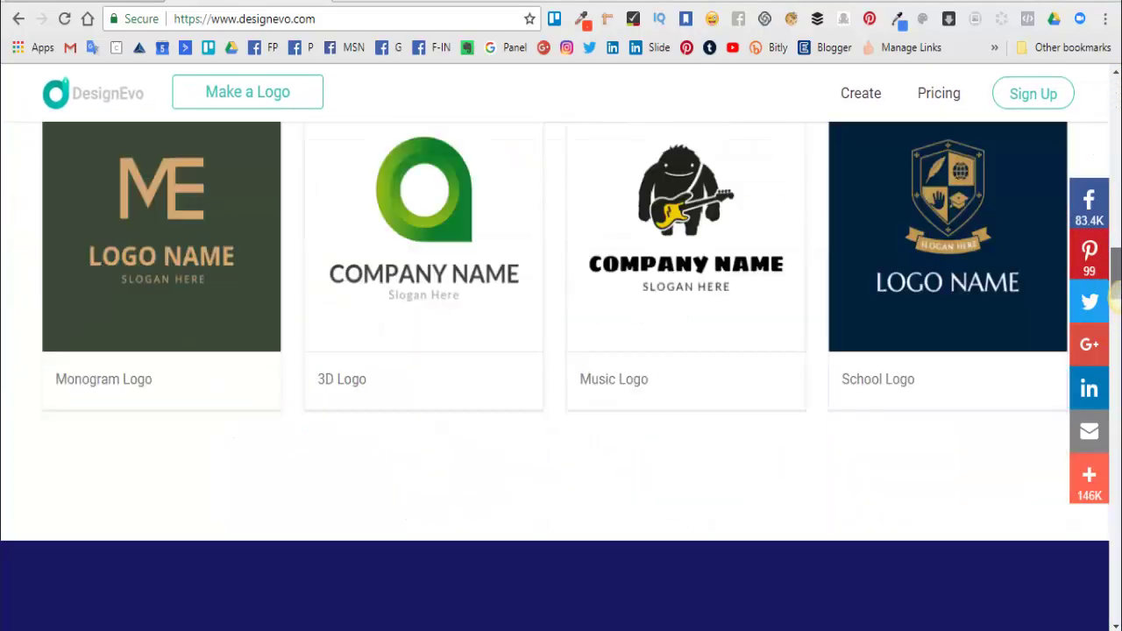
{"action": "left_click_drag", "start_coordinate": [1115, 320], "coordinate": [1115, 624]}
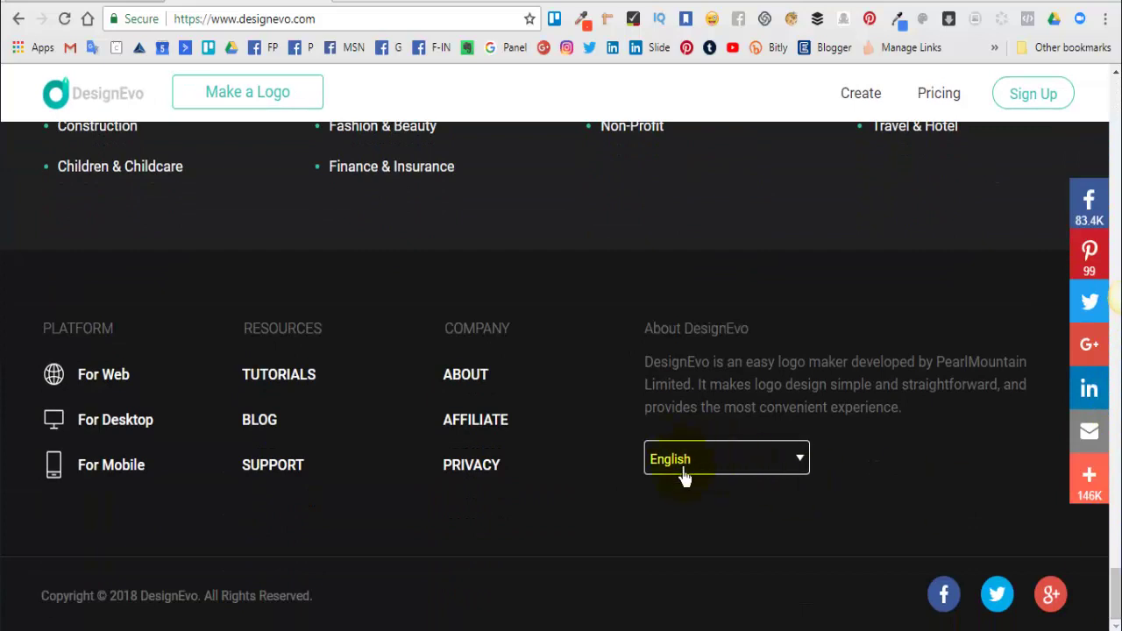
{"action": "left_click", "coordinate": [796, 464]}
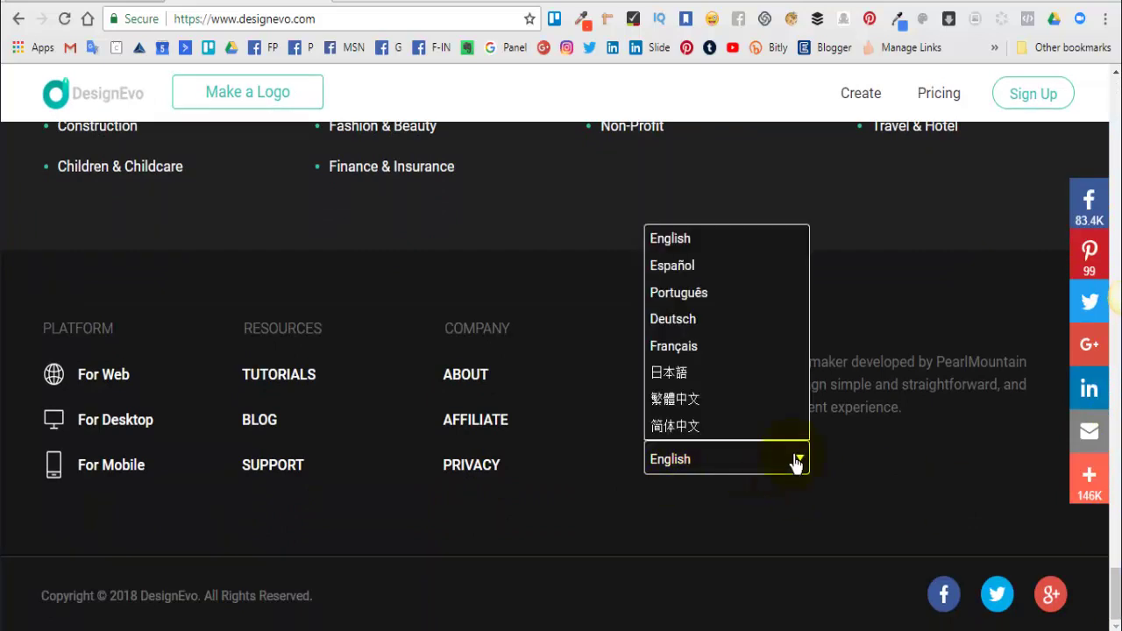
{"action": "left_click", "coordinate": [669, 267]}
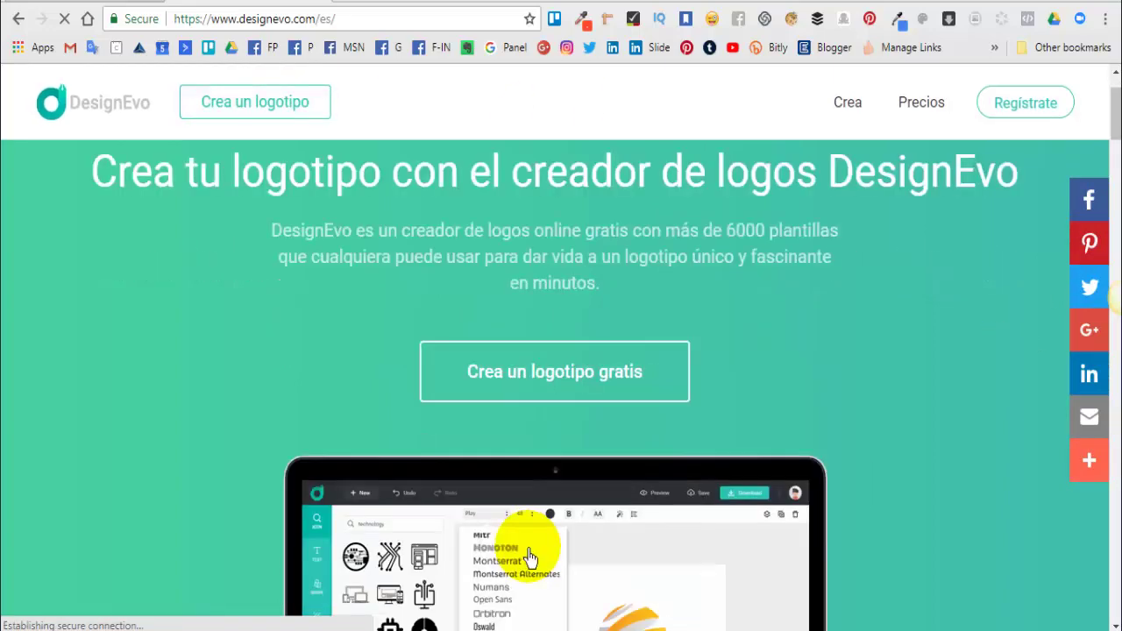
{"action": "scroll", "coordinate": [526, 561], "scroll_direction": "down", "scroll_amount": 10}
{"action": "scroll", "coordinate": [543, 526], "scroll_direction": "up", "scroll_amount": 10}
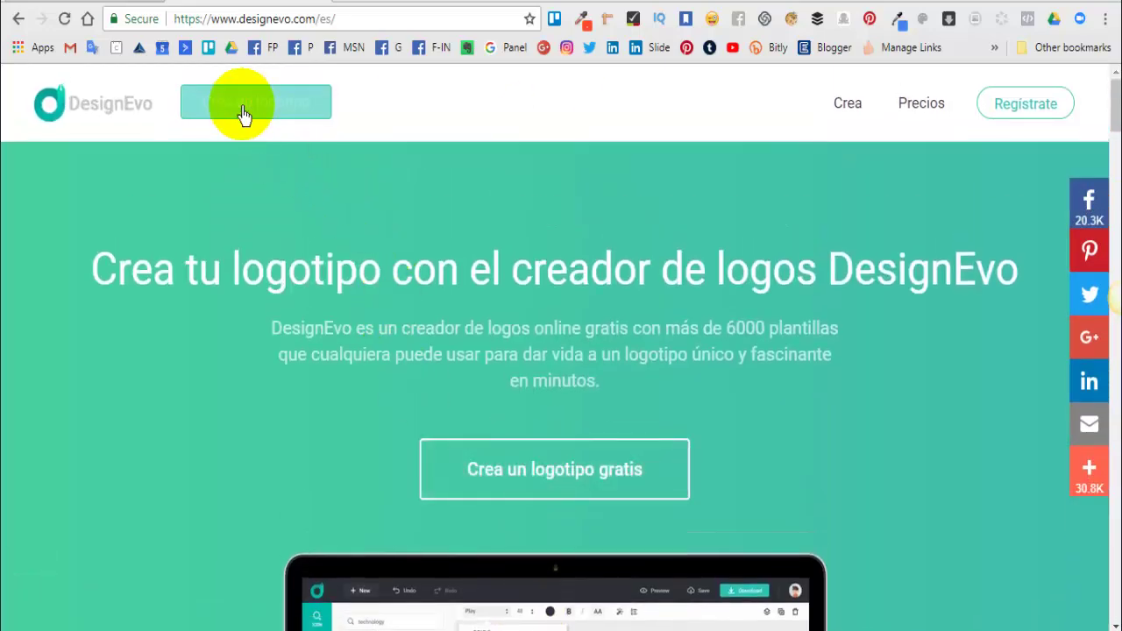
{"action": "scroll", "coordinate": [438, 473], "scroll_direction": "down", "scroll_amount": 6}
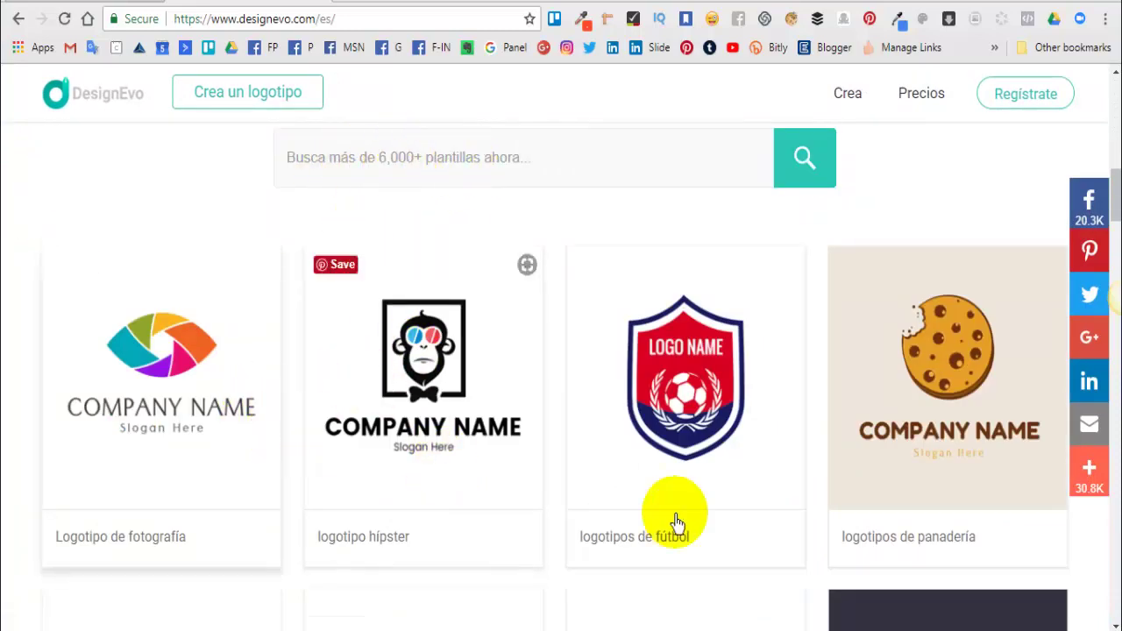
{"action": "mouse_move", "coordinate": [423, 405]}
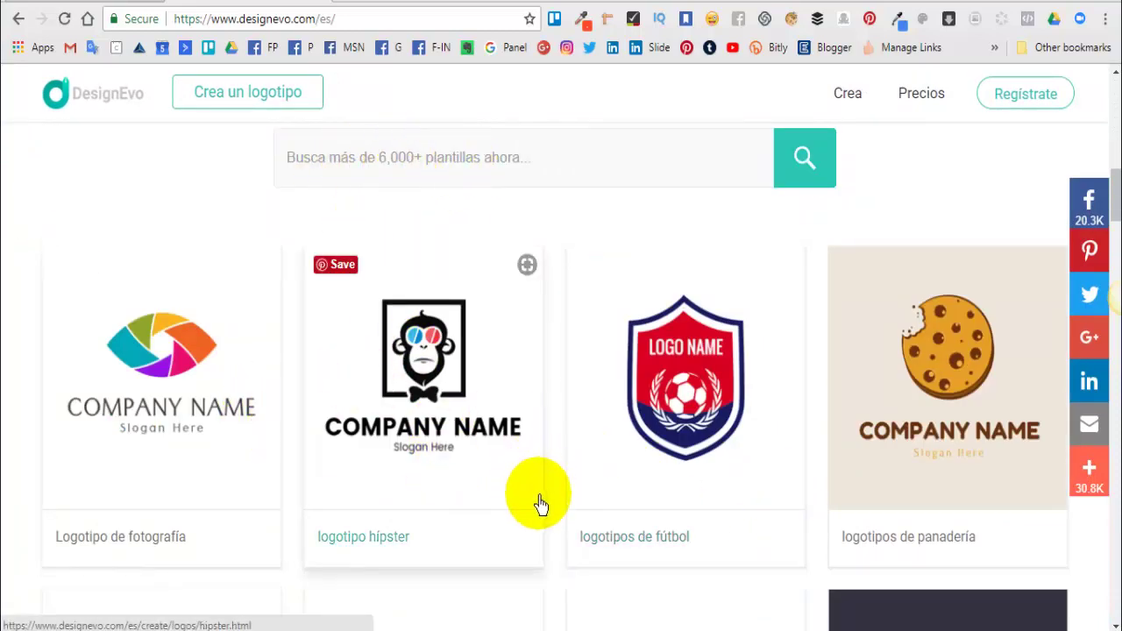
{"action": "scroll", "coordinate": [543, 502], "scroll_direction": "down", "scroll_amount": 5}
{"action": "scroll", "coordinate": [540, 499], "scroll_direction": "down", "scroll_amount": 5}
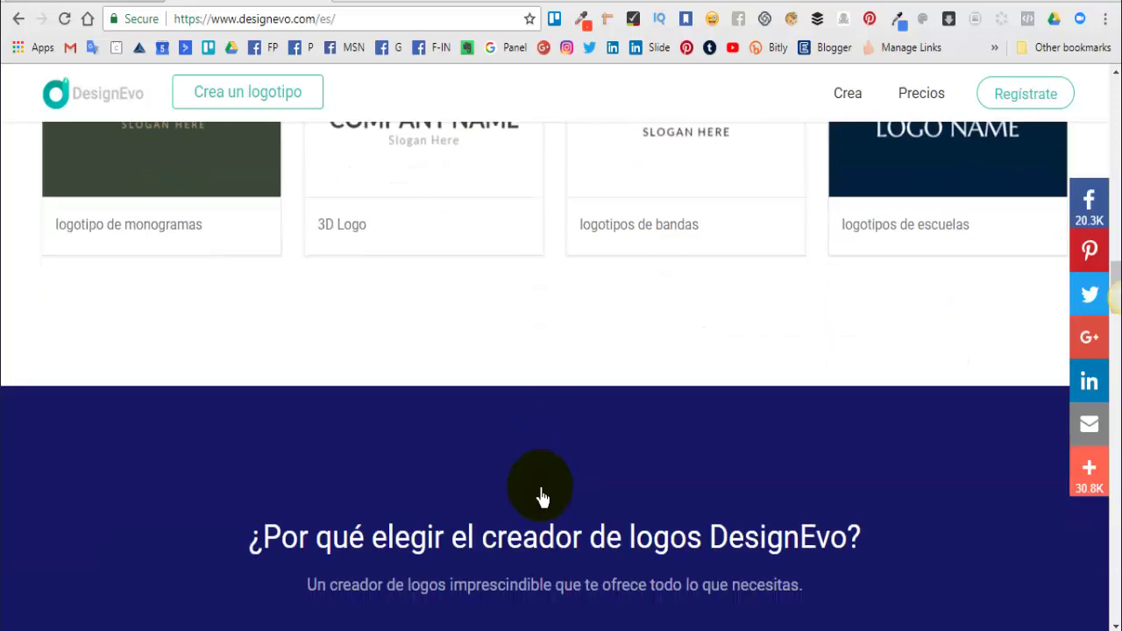
{"action": "scroll", "coordinate": [540, 497], "scroll_direction": "down", "scroll_amount": 5}
{"action": "scroll", "coordinate": [539, 498], "scroll_direction": "up", "scroll_amount": 5}
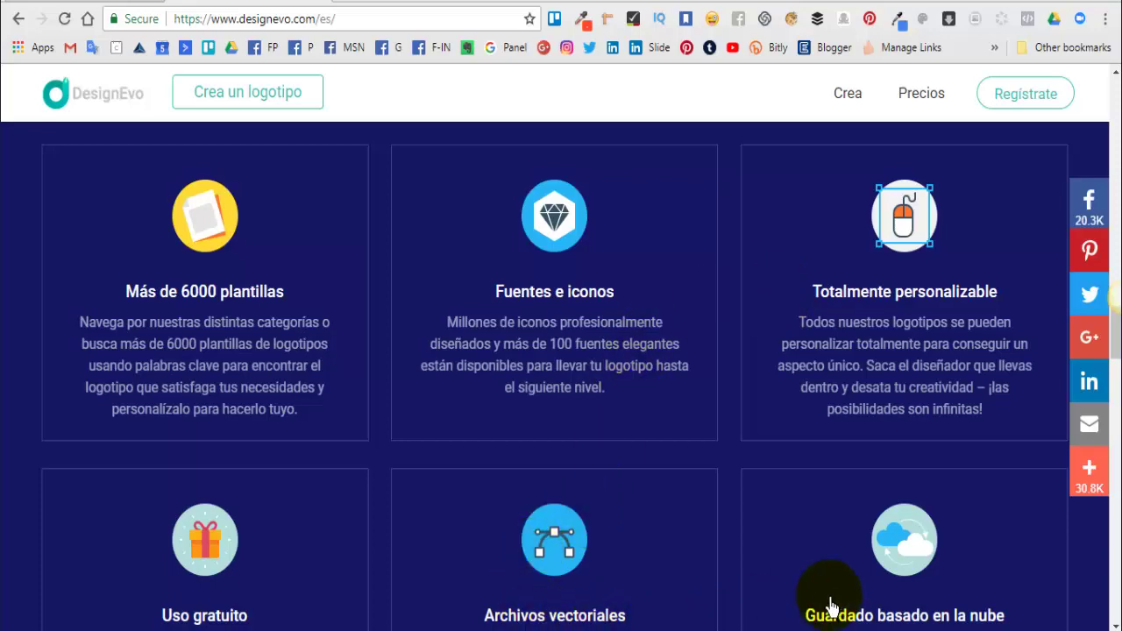
{"action": "scroll", "coordinate": [368, 552], "scroll_direction": "down", "scroll_amount": 5}
{"action": "scroll", "coordinate": [333, 565], "scroll_direction": "down", "scroll_amount": 6}
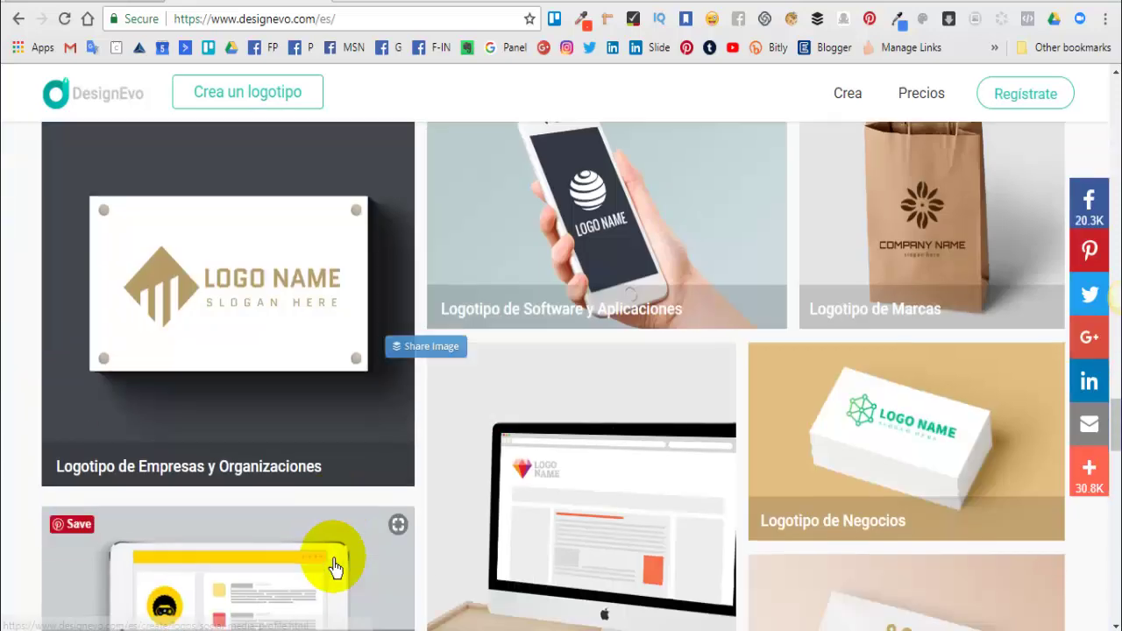
{"action": "scroll", "coordinate": [577, 480], "scroll_direction": "down", "scroll_amount": 5}
{"action": "scroll", "coordinate": [777, 281], "scroll_direction": "down", "scroll_amount": 3}
{"action": "scroll", "coordinate": [476, 481], "scroll_direction": "down", "scroll_amount": 3}
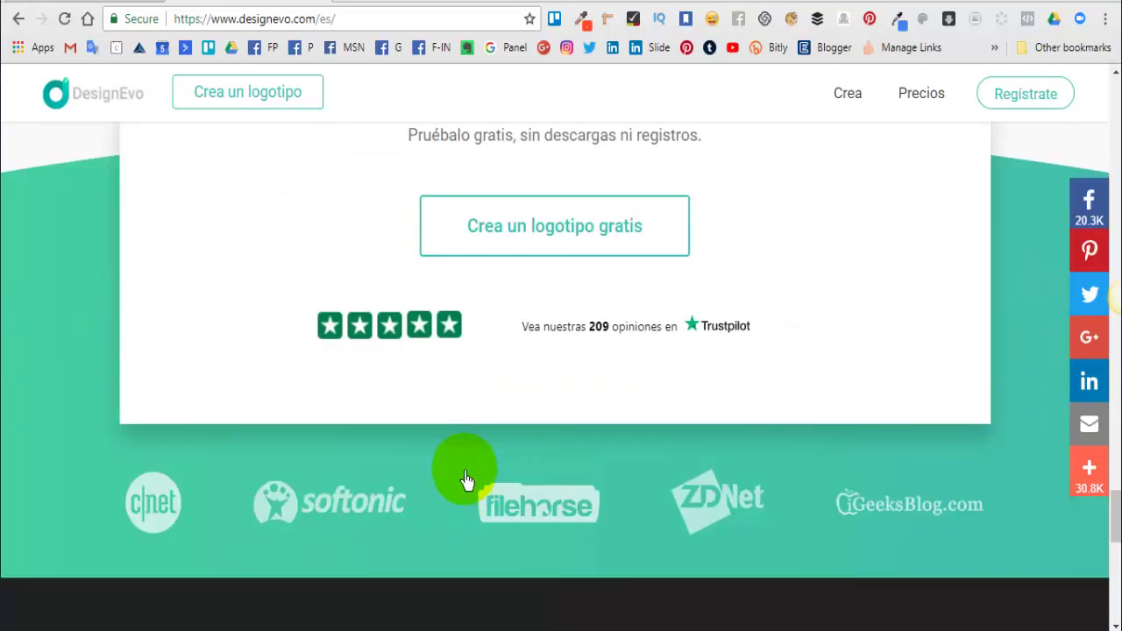
{"action": "scroll", "coordinate": [464, 468], "scroll_direction": "down", "scroll_amount": 8}
{"action": "scroll", "coordinate": [526, 458], "scroll_direction": "down", "scroll_amount": 1}
{"action": "scroll", "coordinate": [526, 459], "scroll_direction": "up", "scroll_amount": 10}
{"action": "scroll", "coordinate": [526, 458], "scroll_direction": "up", "scroll_amount": 8}
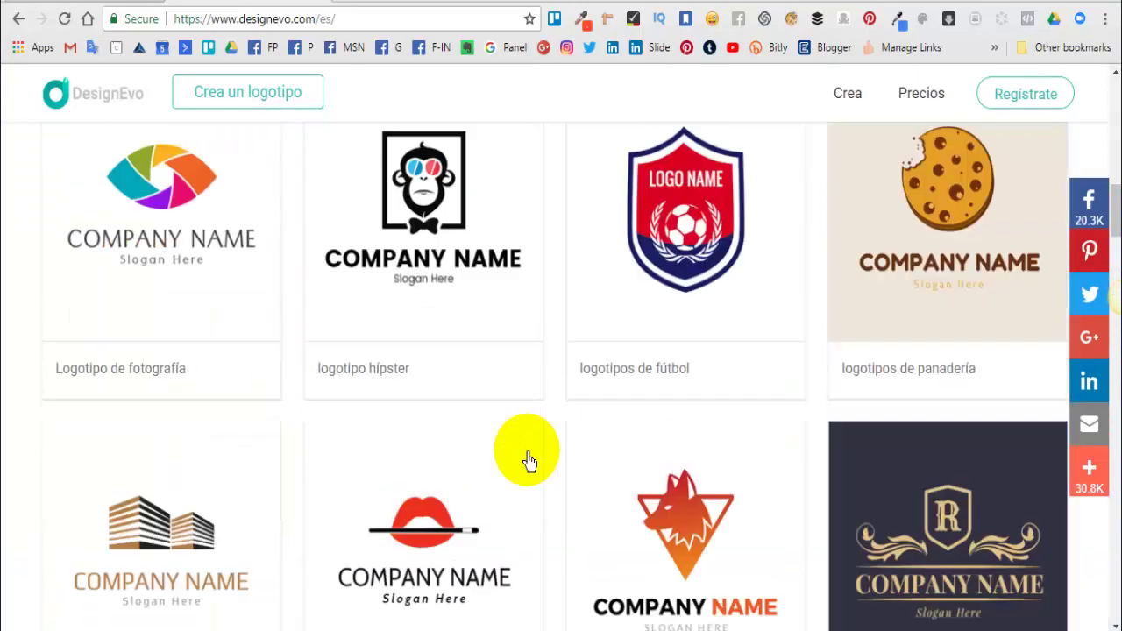
{"action": "scroll", "coordinate": [528, 461], "scroll_direction": "up", "scroll_amount": 12}
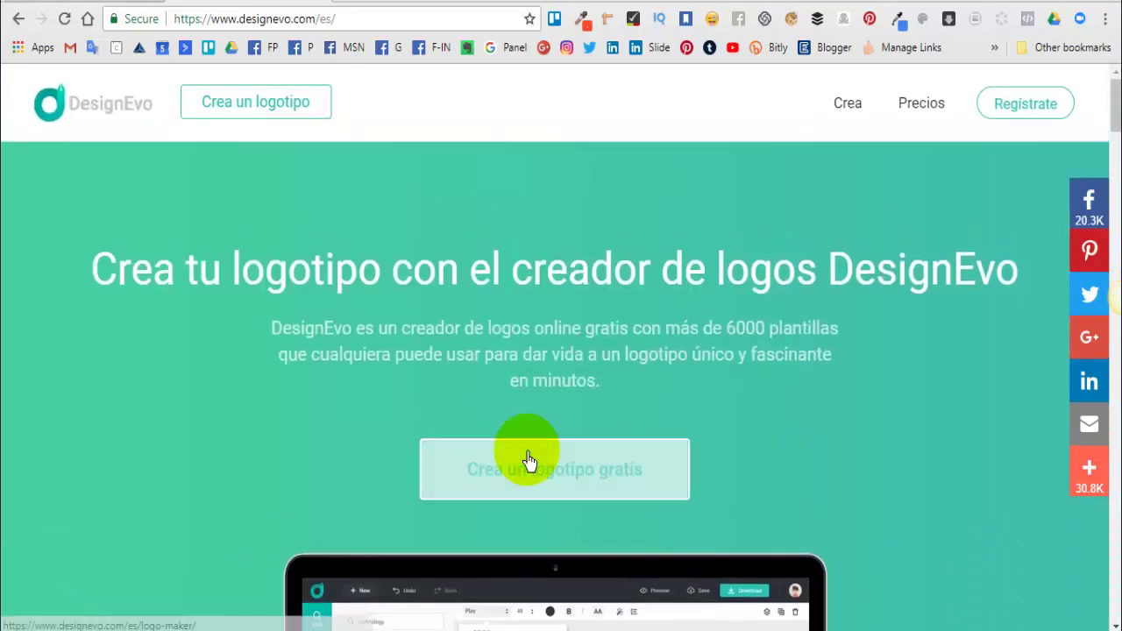
Step: Start a new logo in the logo maker and dismiss the company name and slogan prompt
{"action": "left_click", "coordinate": [260, 128]}
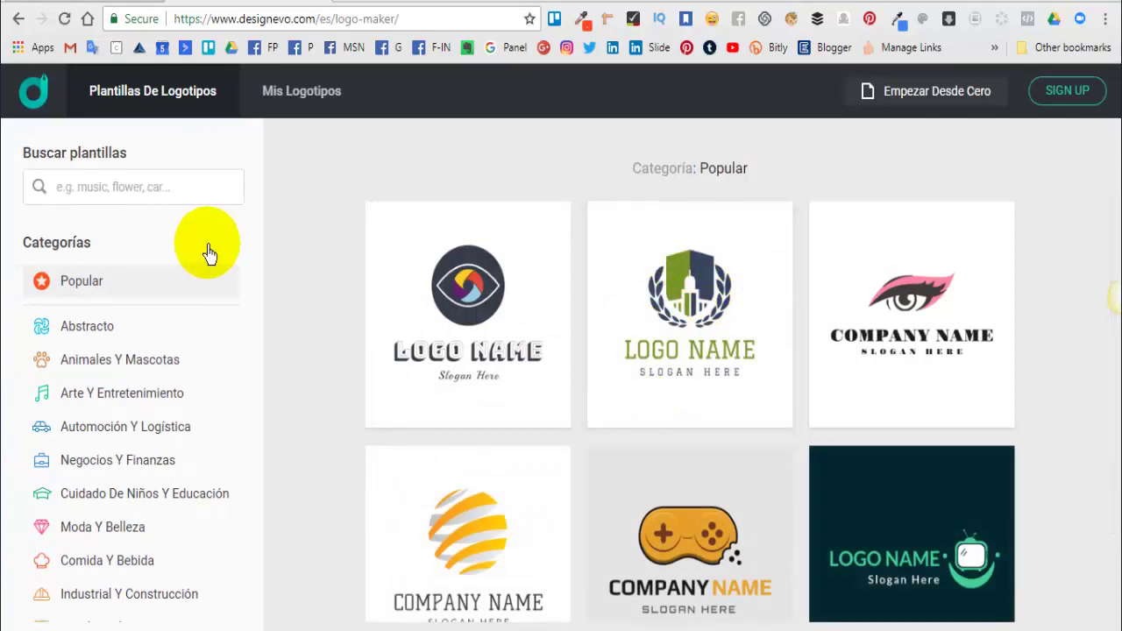
{"action": "mouse_move", "coordinate": [912, 313]}
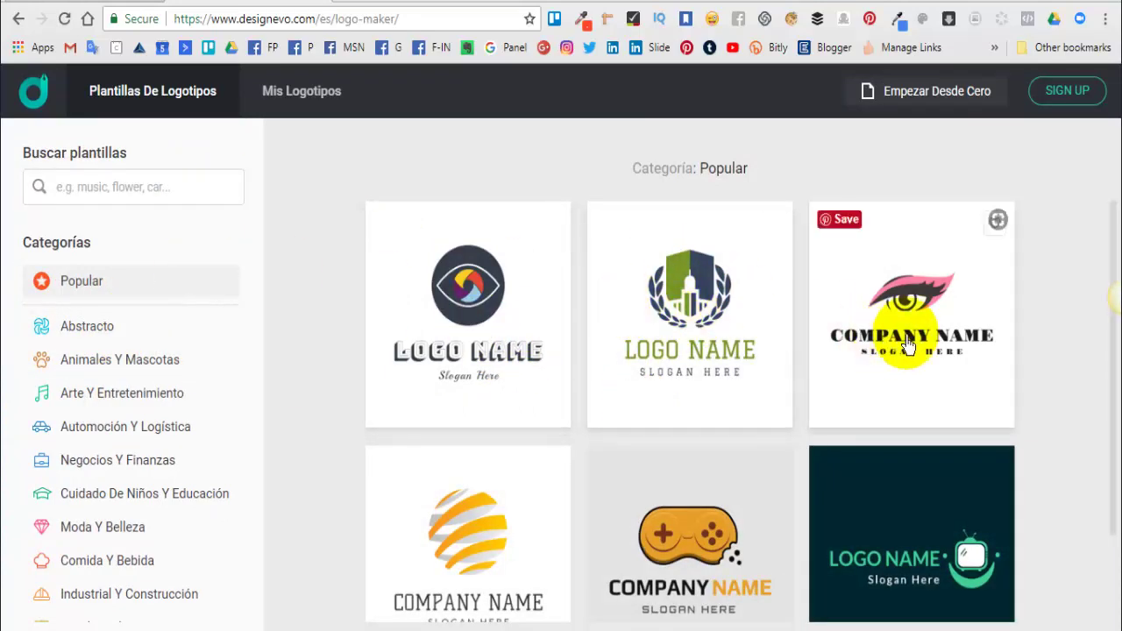
{"action": "left_click", "coordinate": [908, 347]}
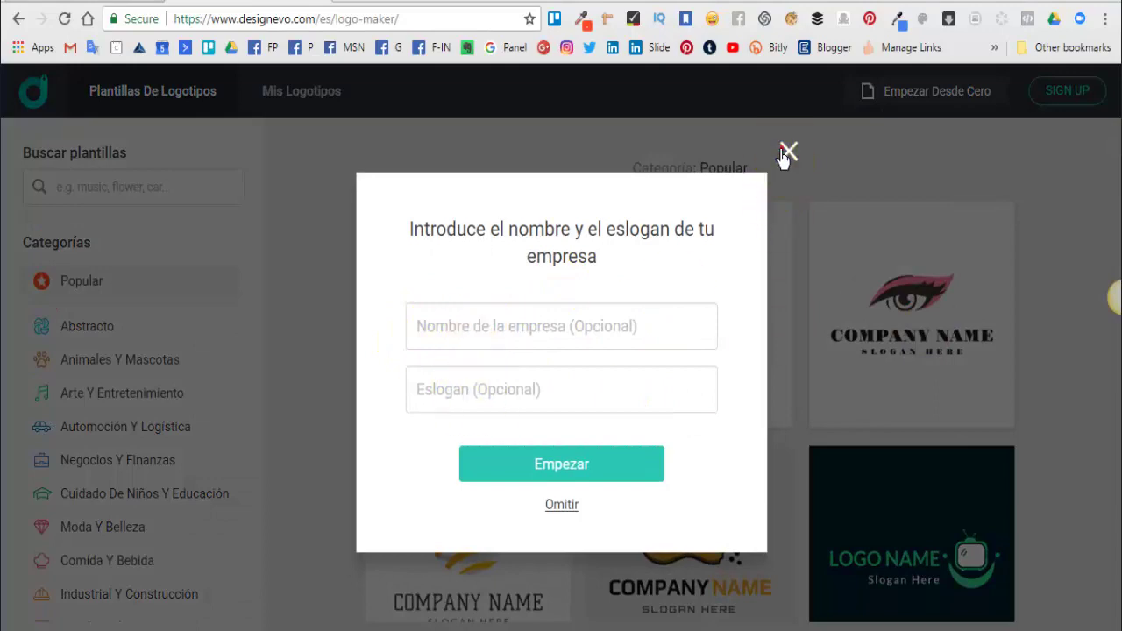
{"action": "left_click", "coordinate": [786, 153]}
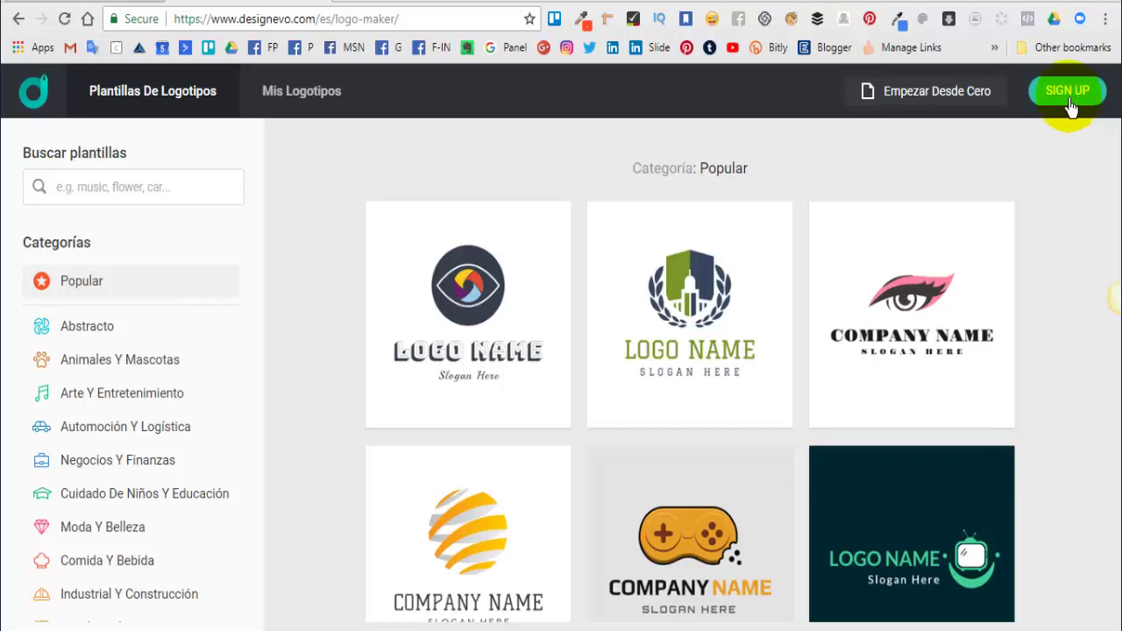
Step: Sign up for DesignEvo with a Google account, then go to the Gmail inbox to activate it
{"action": "left_click", "coordinate": [1058, 99]}
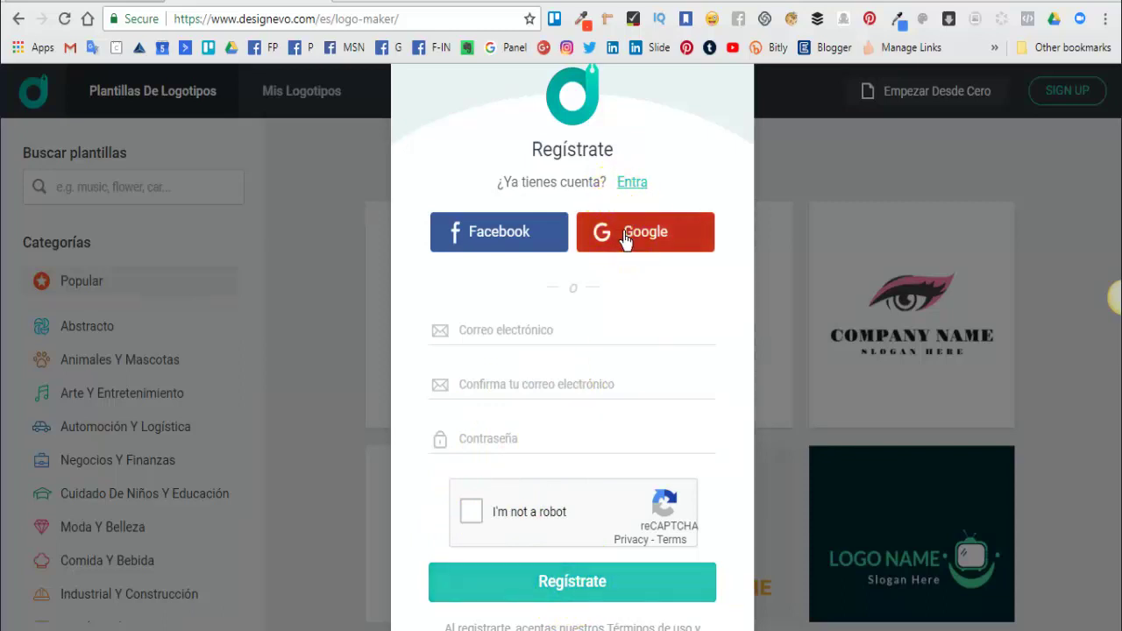
{"action": "left_click", "coordinate": [626, 241]}
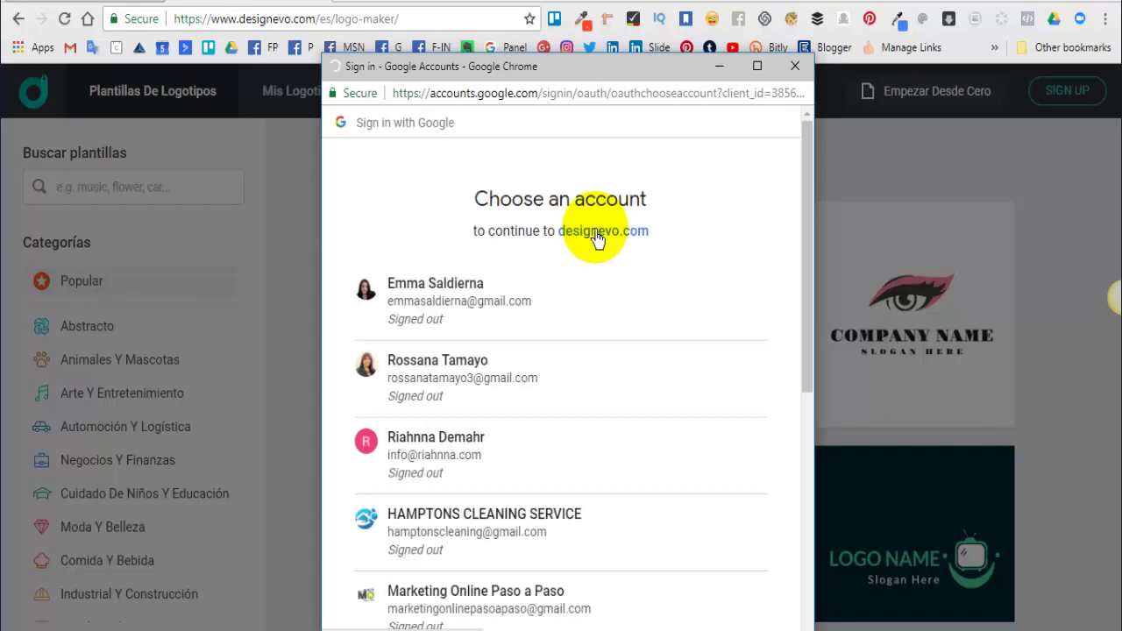
{"action": "scroll", "coordinate": [535, 429], "scroll_direction": "down", "scroll_amount": 5}
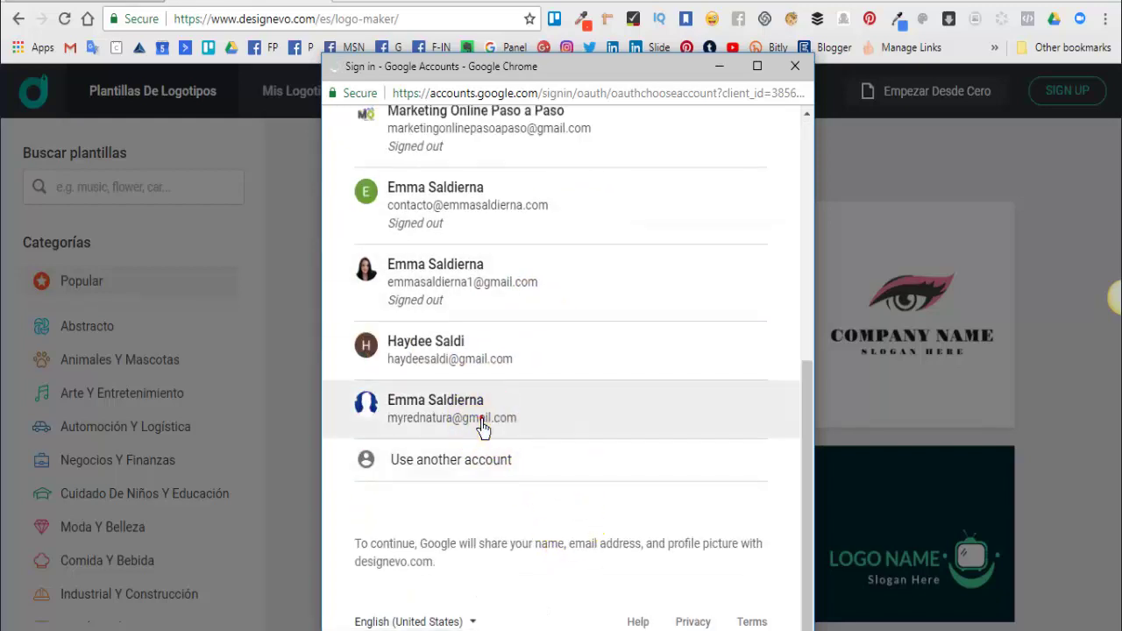
{"action": "left_click", "coordinate": [482, 426]}
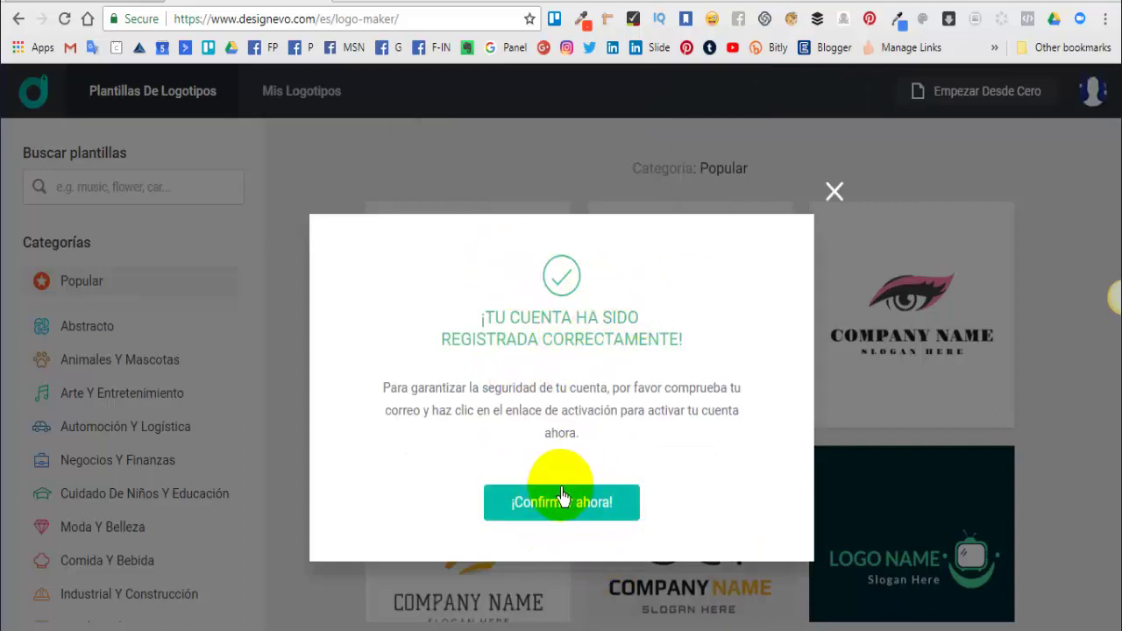
{"action": "left_click", "coordinate": [559, 511]}
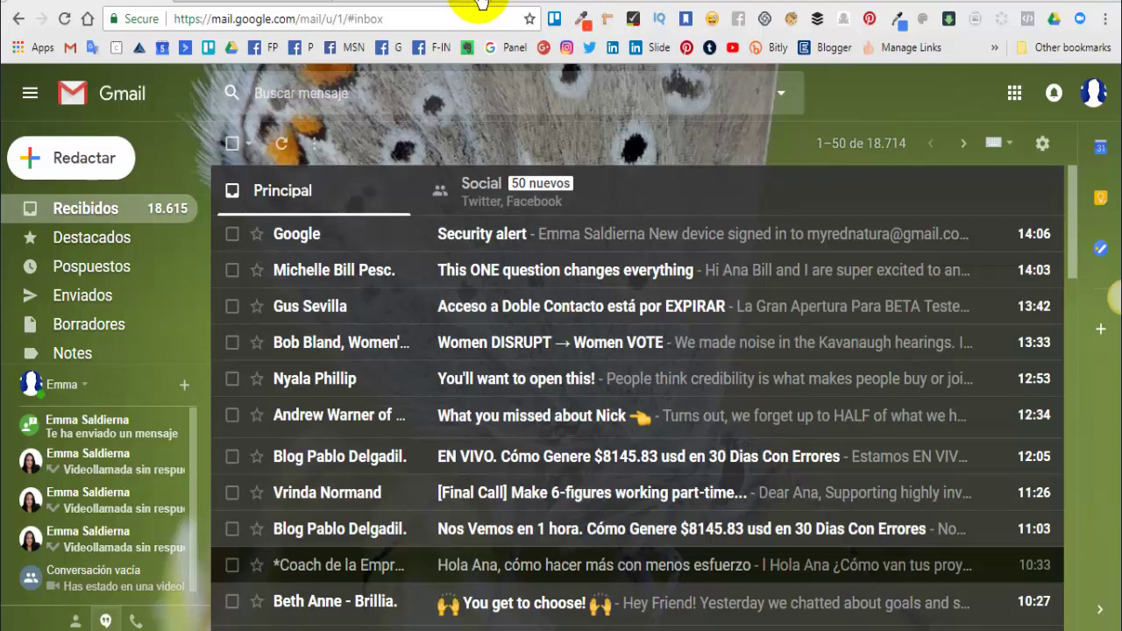
{"action": "mouse_move", "coordinate": [570, 234]}
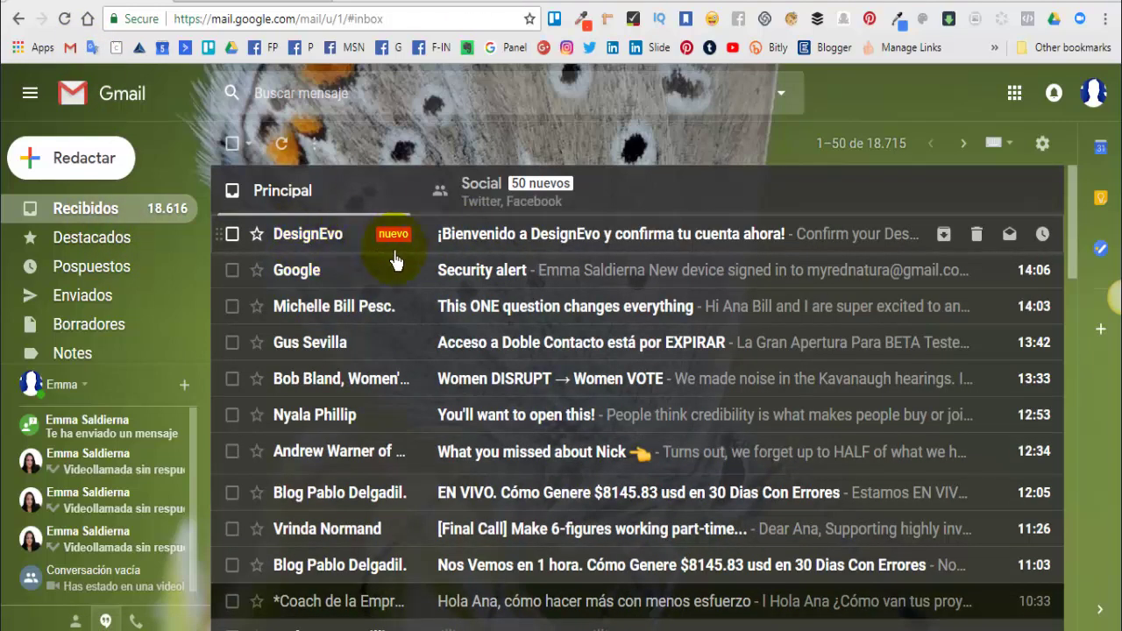
Step: Copy the account password from the DesignEvo welcome email and confirm the account
{"action": "left_click", "coordinate": [524, 248]}
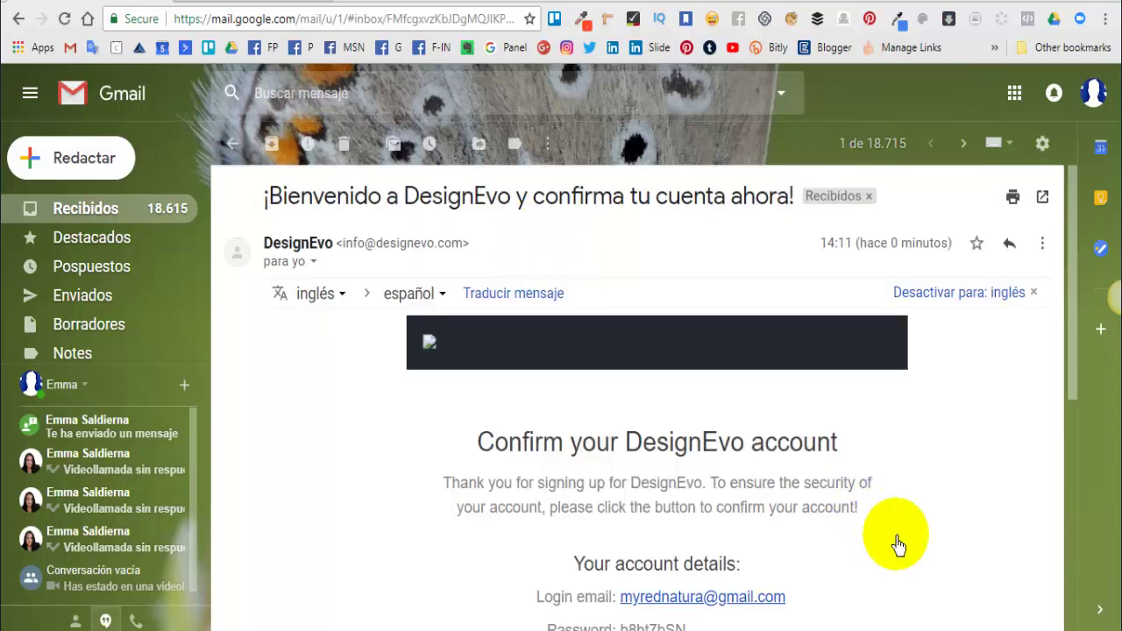
{"action": "scroll", "coordinate": [1076, 373], "scroll_direction": "down", "scroll_amount": 3}
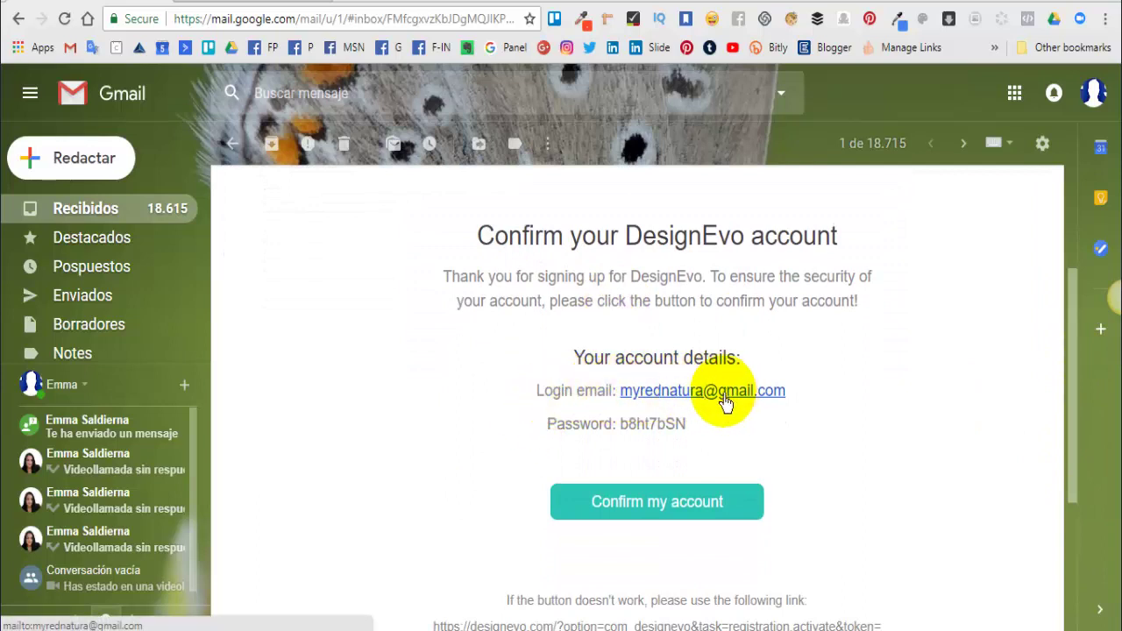
{"action": "left_click_drag", "start_coordinate": [621, 426], "coordinate": [706, 426]}
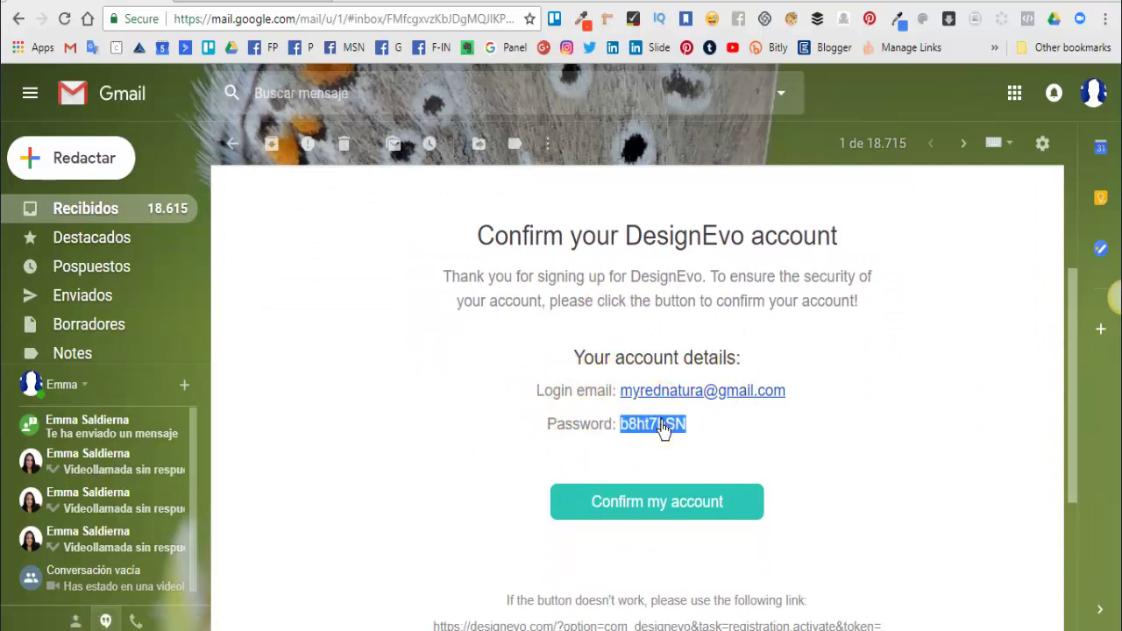
{"action": "right_click", "coordinate": [671, 428]}
{"action": "left_click", "coordinate": [714, 430]}
{"action": "left_click", "coordinate": [646, 515]}
{"action": "left_click", "coordinate": [647, 516]}
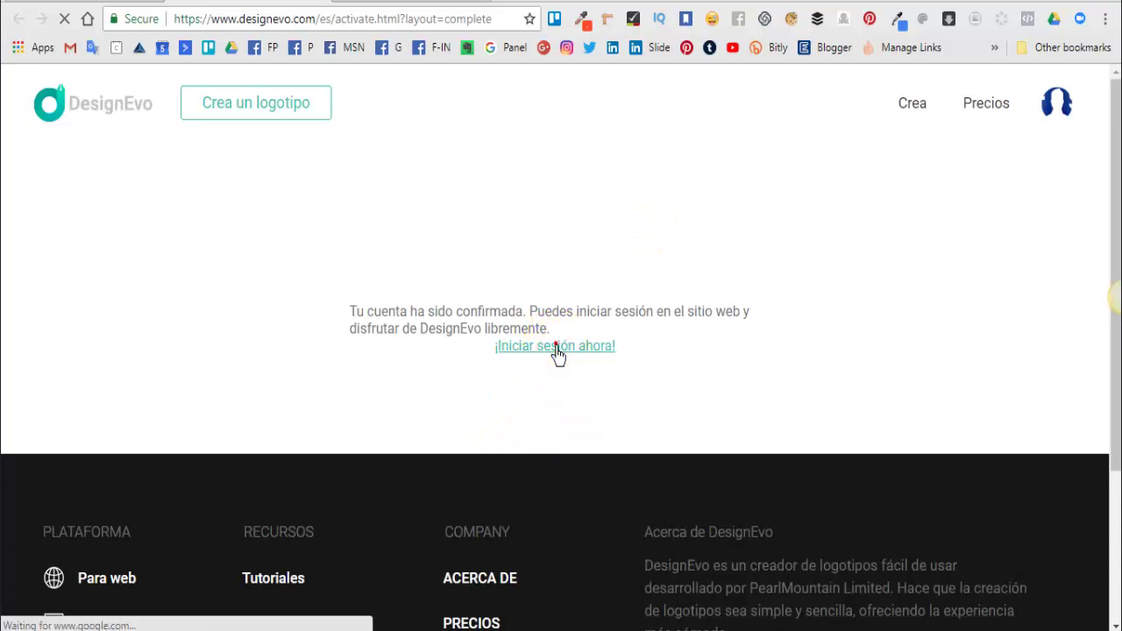
Step: Sign in to DesignEvo and check the account menu on the Mi cuenta page
{"action": "left_click", "coordinate": [555, 352]}
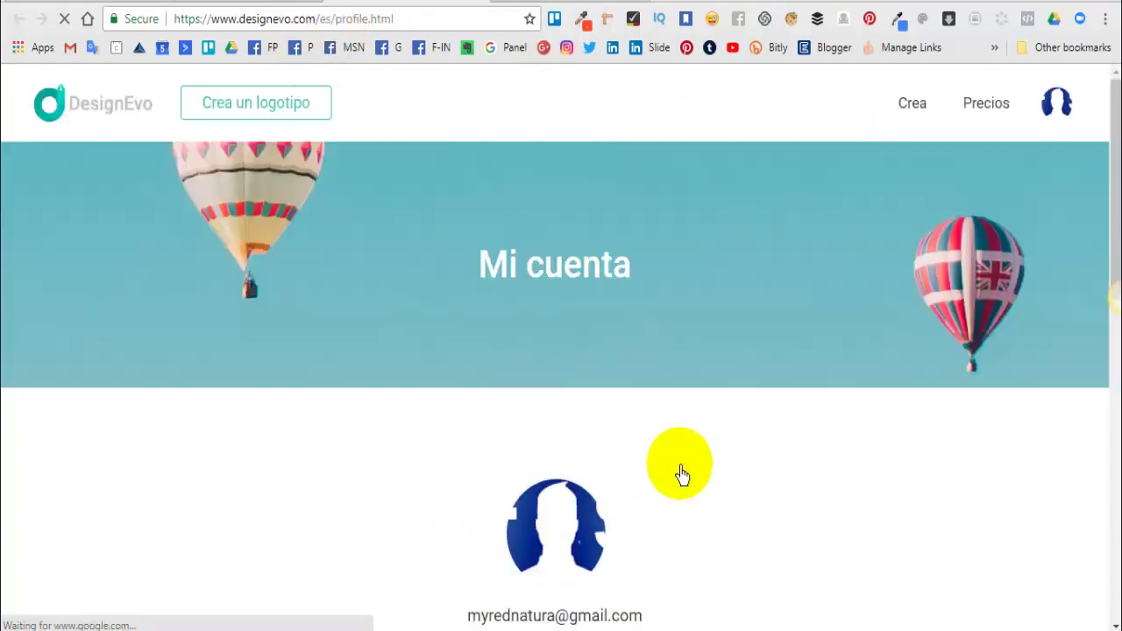
{"action": "scroll", "coordinate": [508, 463], "scroll_direction": "down", "scroll_amount": 10}
{"action": "scroll", "coordinate": [616, 238], "scroll_direction": "up", "scroll_amount": 10}
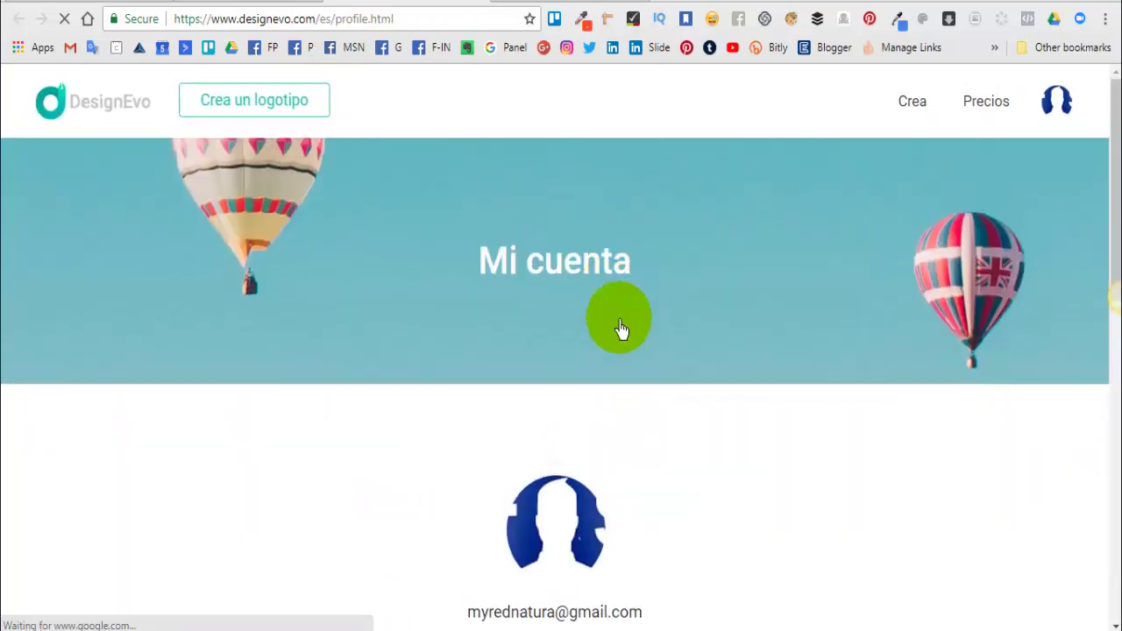
{"action": "left_click", "coordinate": [1047, 105]}
{"action": "left_click", "coordinate": [1052, 116]}
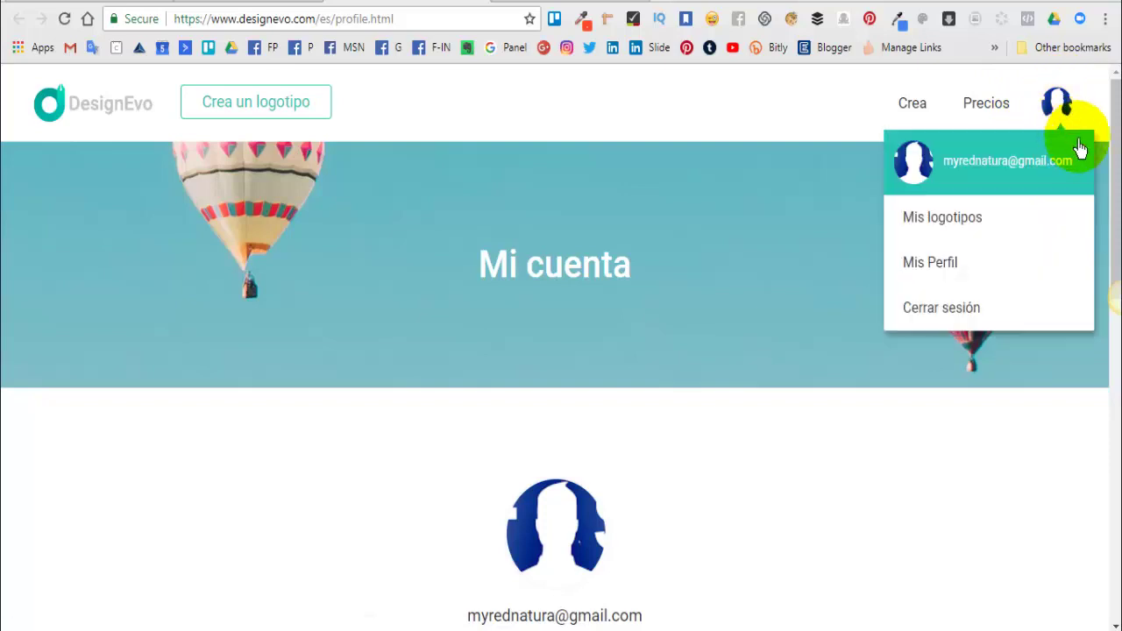
Step: Compare the Free, $19.99 Basic and $39.99 Plus plans, then start searching 'cupo' in a new tab
{"action": "left_click", "coordinate": [257, 116]}
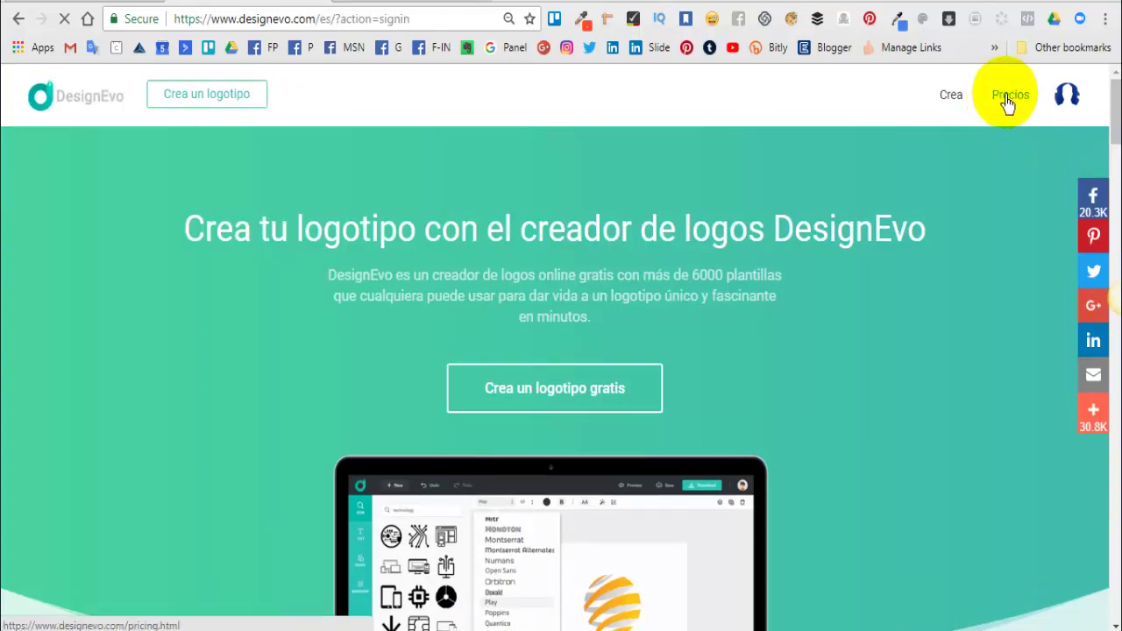
{"action": "left_click", "coordinate": [1007, 102]}
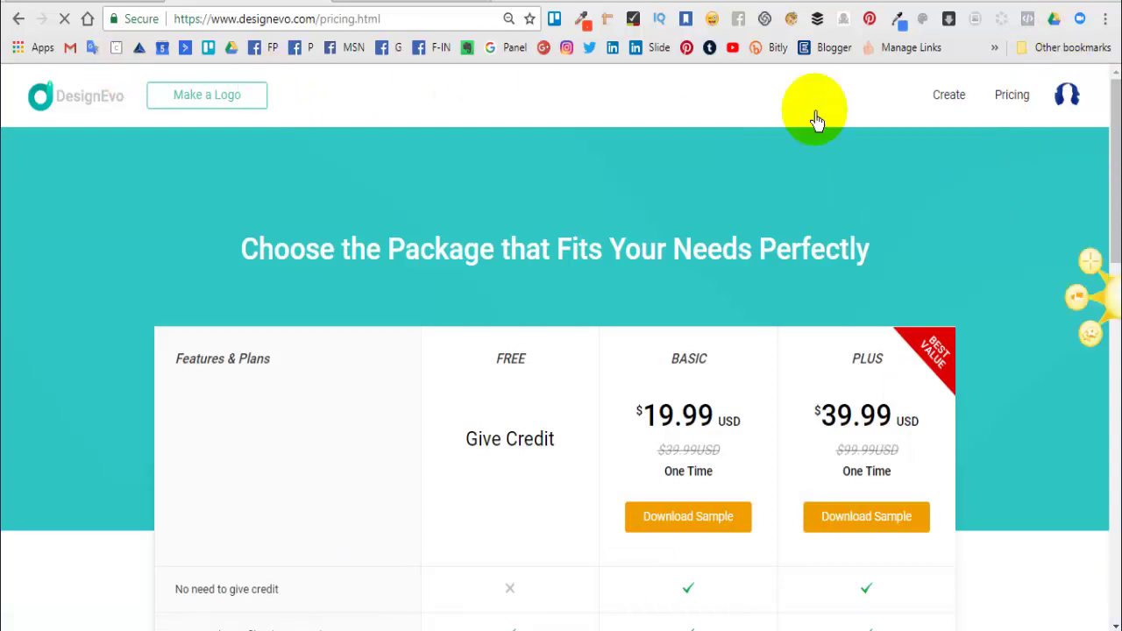
{"action": "mouse_move", "coordinate": [1115, 150]}
{"action": "left_mouse_down"}
{"action": "mouse_move", "coordinate": [1117, 218]}
{"action": "mouse_move", "coordinate": [982, 170]}
{"action": "left_mouse_up"}
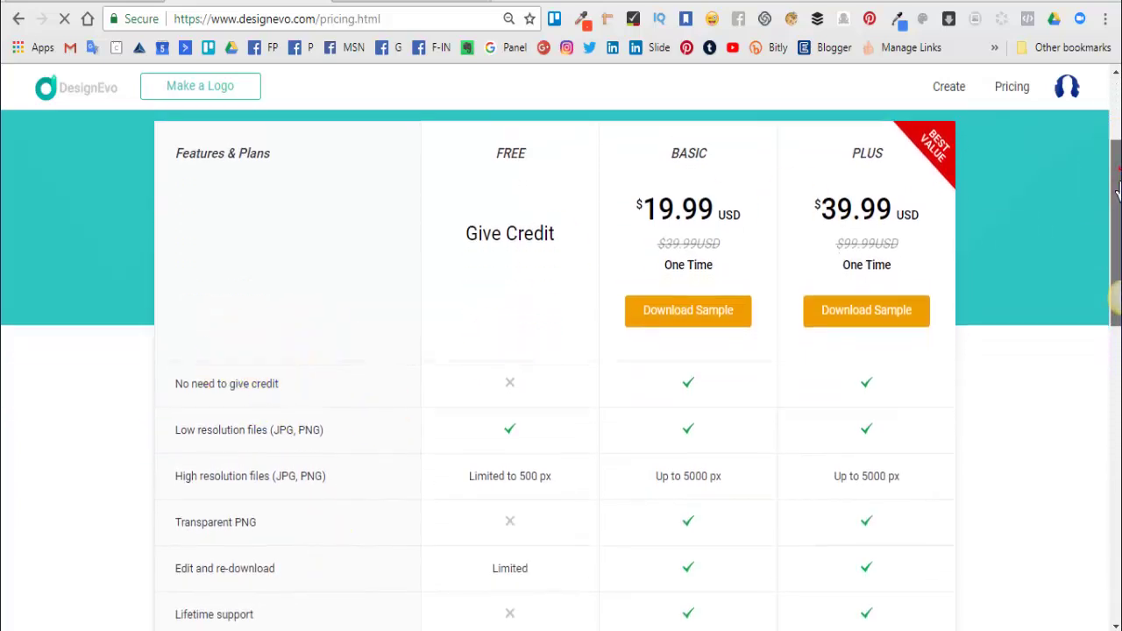
{"action": "mouse_move", "coordinate": [1115, 250]}
{"action": "left_mouse_down"}
{"action": "mouse_move", "coordinate": [1114, 298]}
{"action": "mouse_move", "coordinate": [1114, 278]}
{"action": "left_mouse_up"}
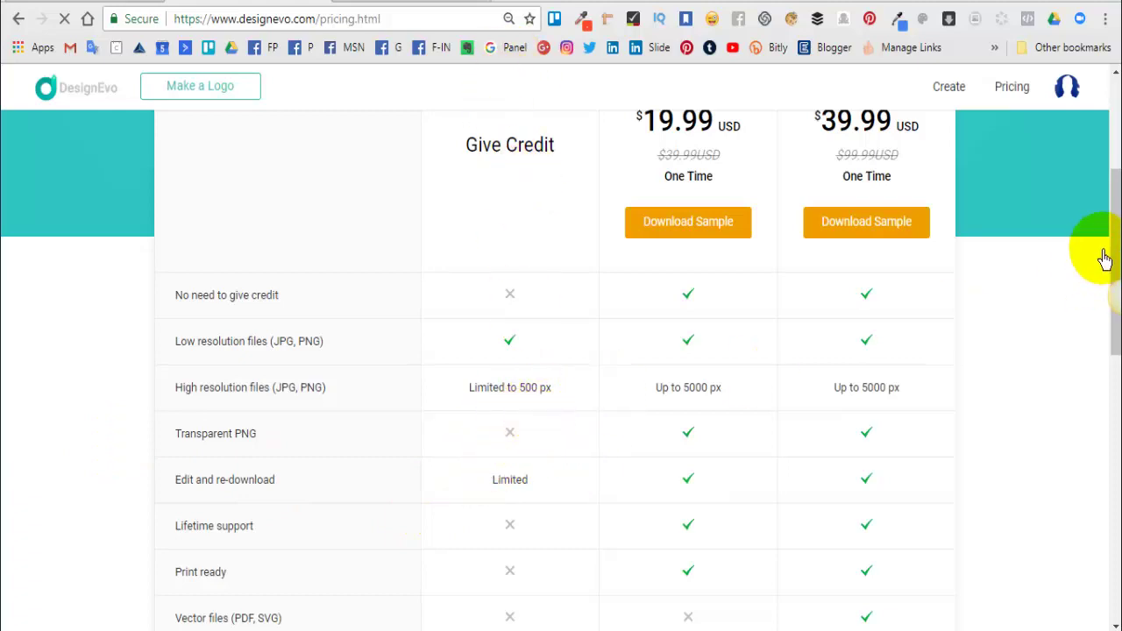
{"action": "scroll", "coordinate": [1114, 298], "scroll_direction": "down", "scroll_amount": 2}
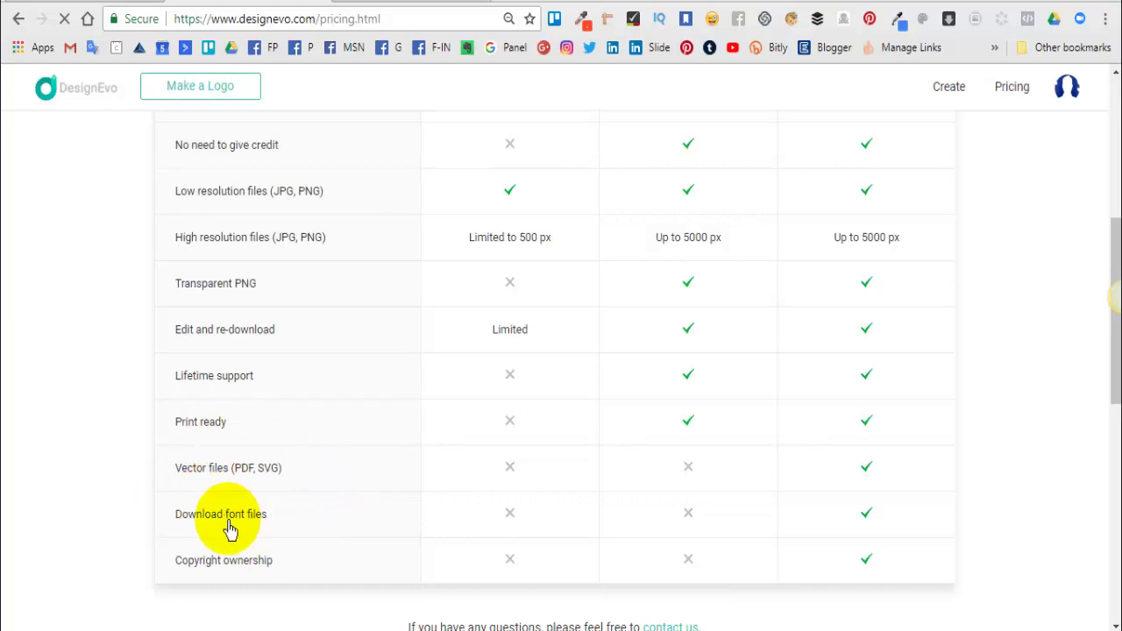
{"action": "left_click_drag", "start_coordinate": [1114, 297], "coordinate": [1111, 259]}
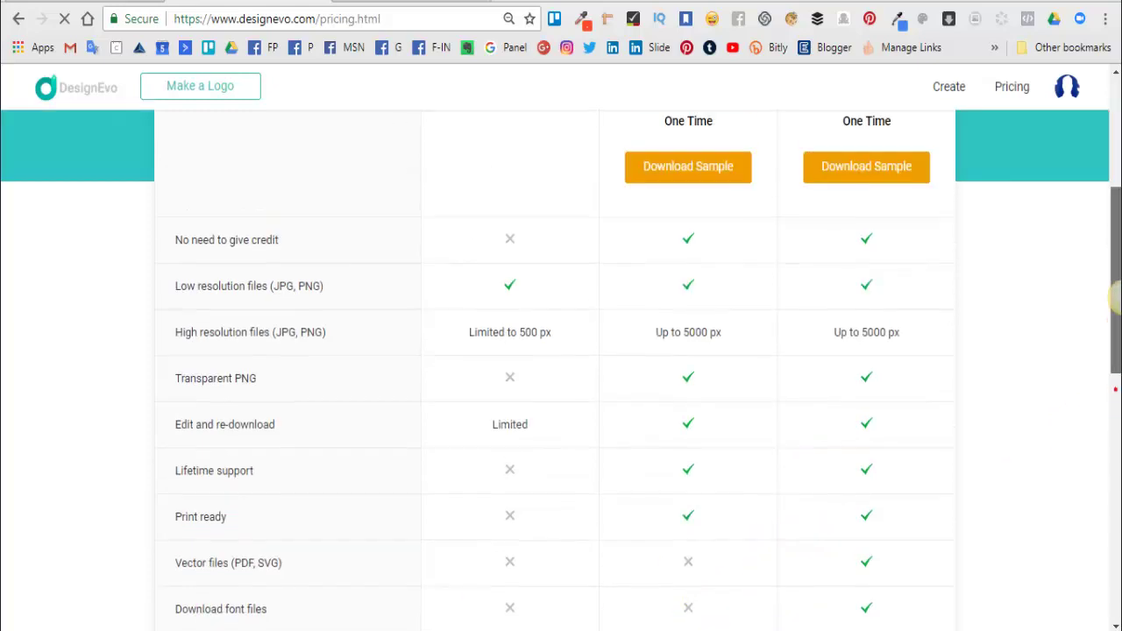
{"action": "left_click_drag", "start_coordinate": [1111, 298], "coordinate": [1111, 198]}
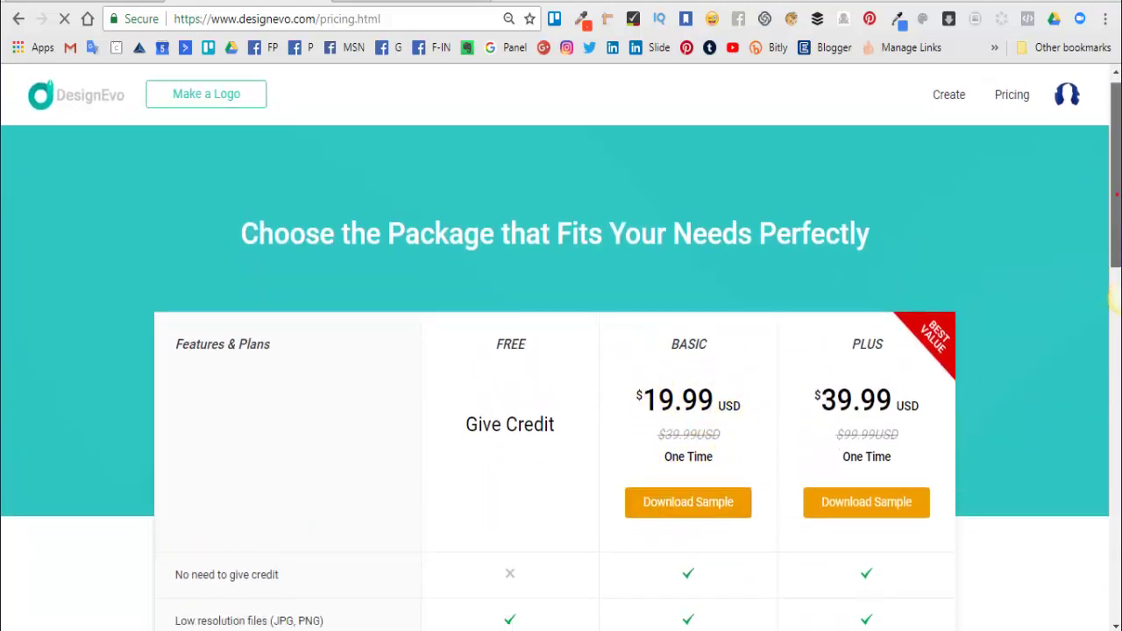
{"action": "left_click_drag", "start_coordinate": [1116, 209], "coordinate": [1082, 242]}
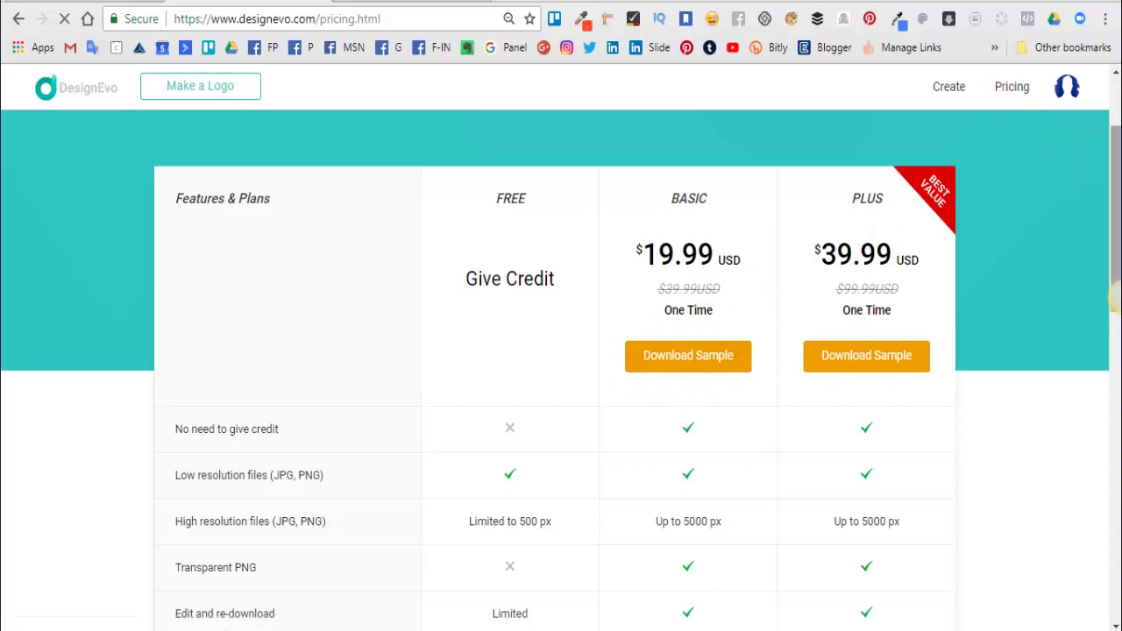
{"action": "left_click_drag", "start_coordinate": [1115, 314], "coordinate": [1115, 281]}
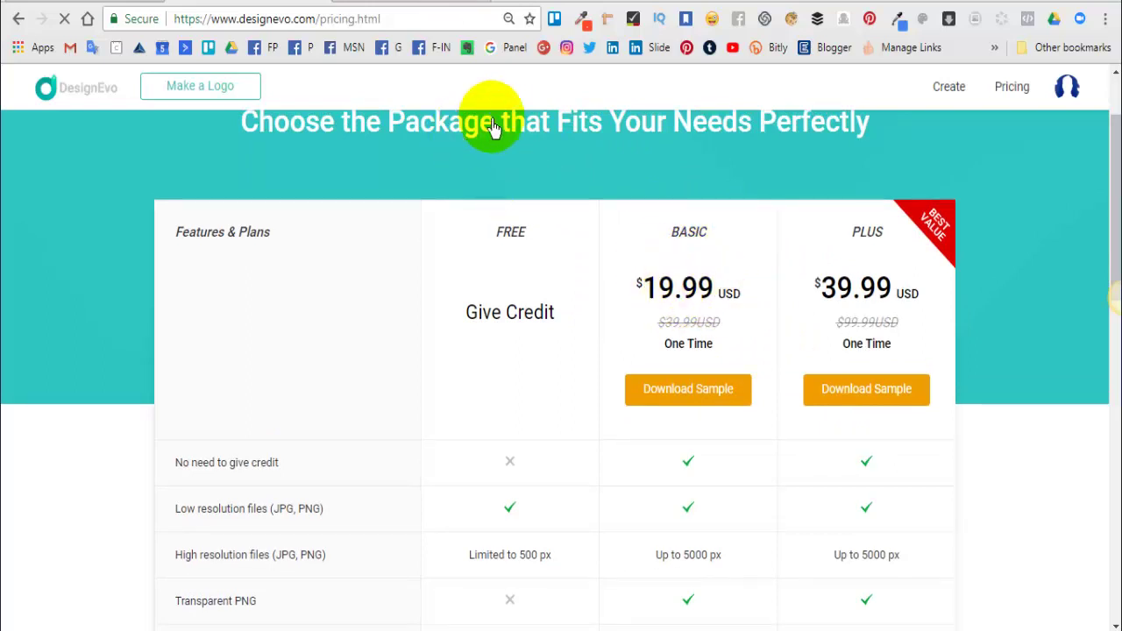
{"action": "left_click", "coordinate": [507, 4]}
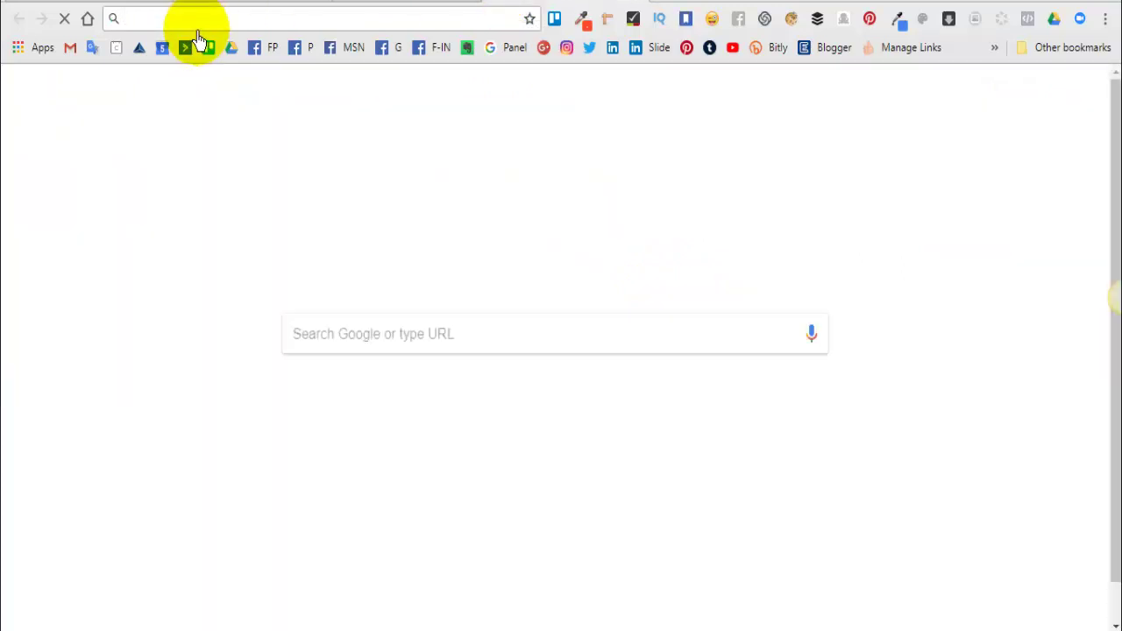
{"action": "type", "text": "cupo"}
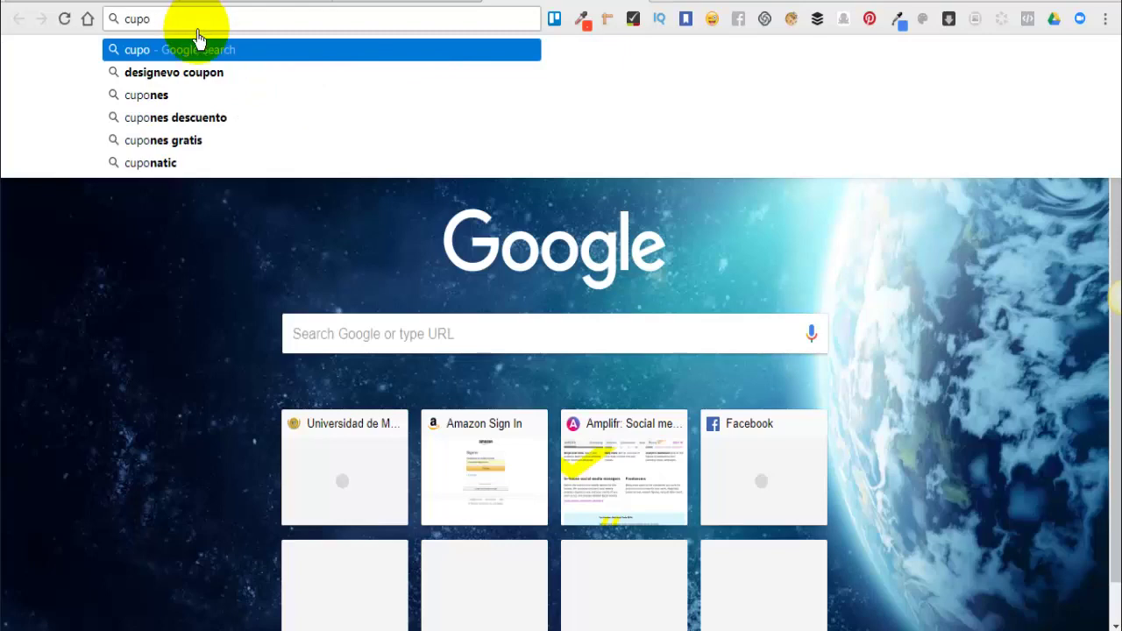
Step: Search Google for 'designevo coupon' and scroll the results to the CouponFollow listing
{"action": "left_click", "coordinate": [151, 75]}
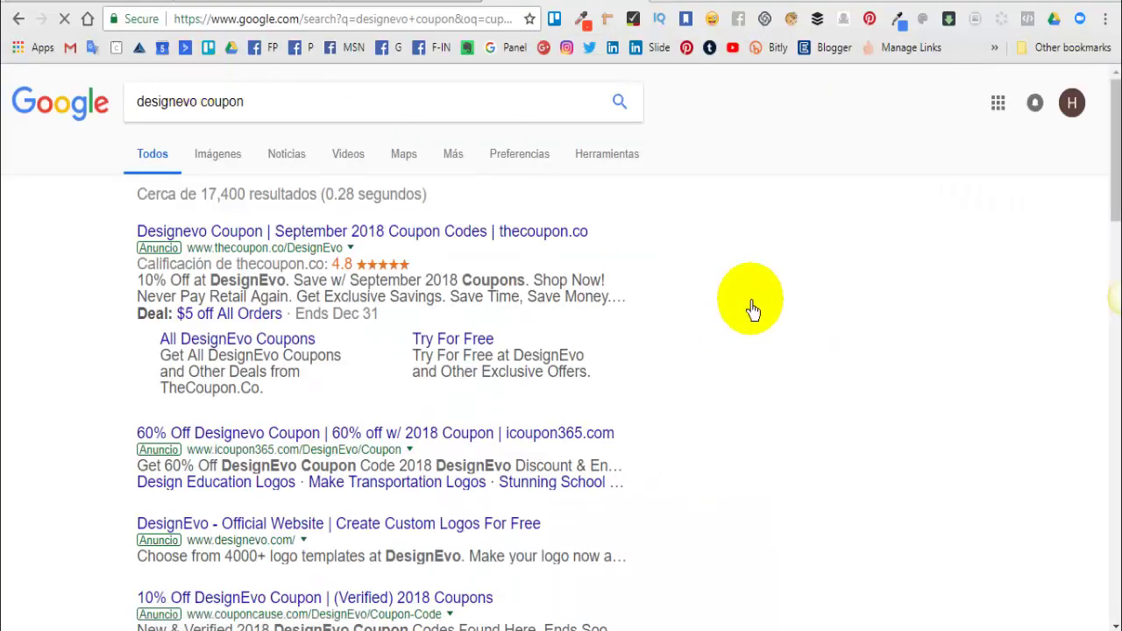
{"action": "scroll", "coordinate": [359, 421], "scroll_direction": "down", "scroll_amount": 5}
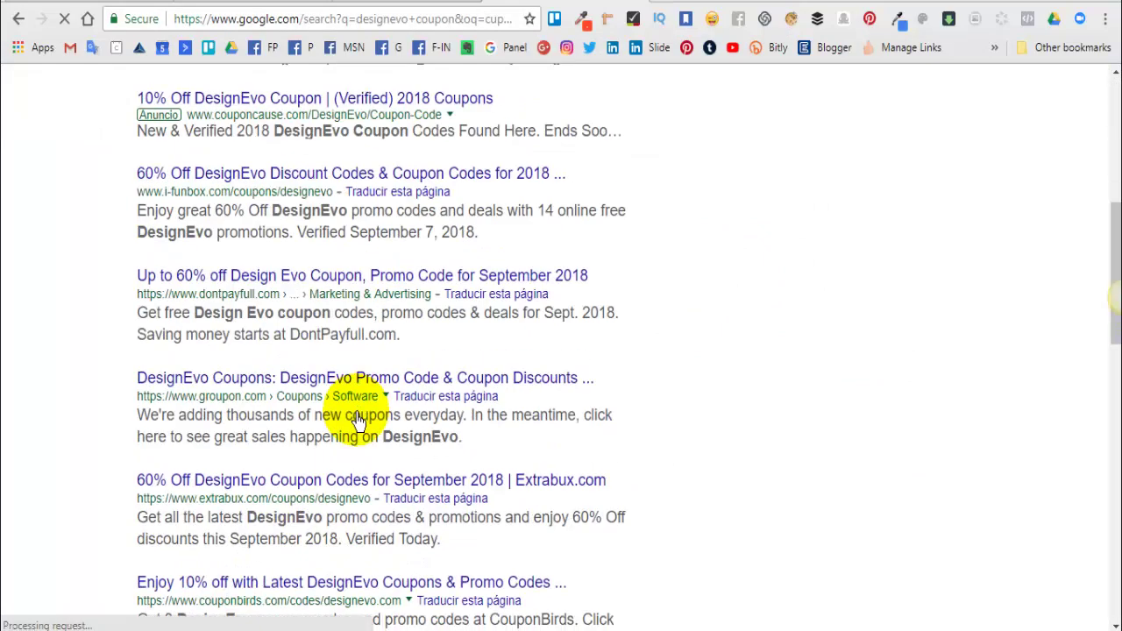
{"action": "scroll", "coordinate": [361, 491], "scroll_direction": "down", "scroll_amount": 5}
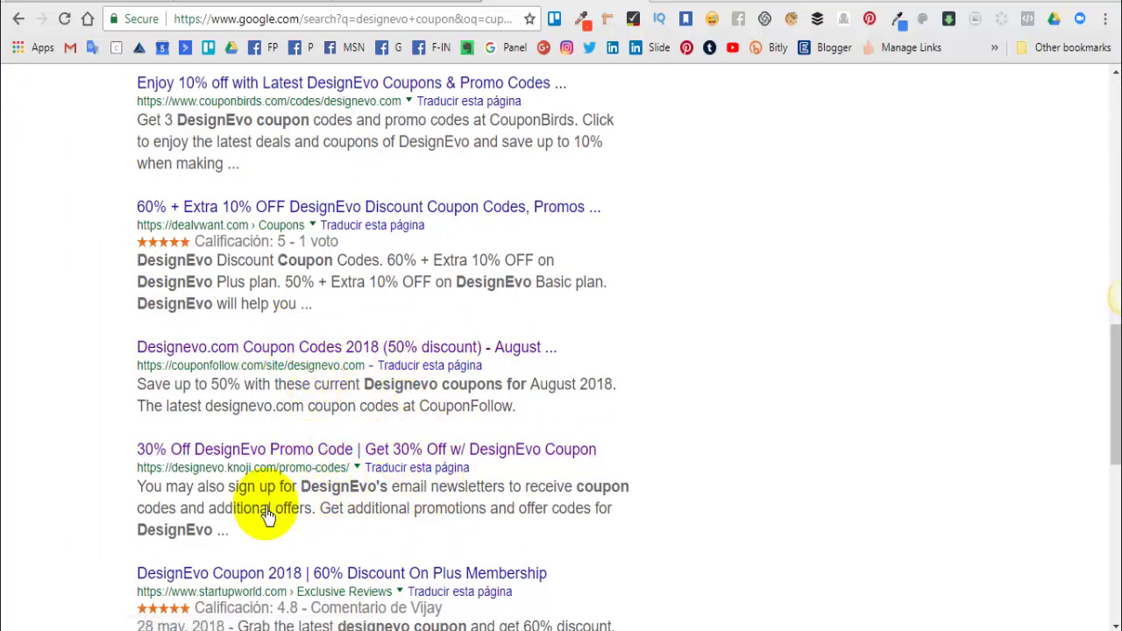
{"action": "scroll", "coordinate": [267, 517], "scroll_direction": "down", "scroll_amount": 6}
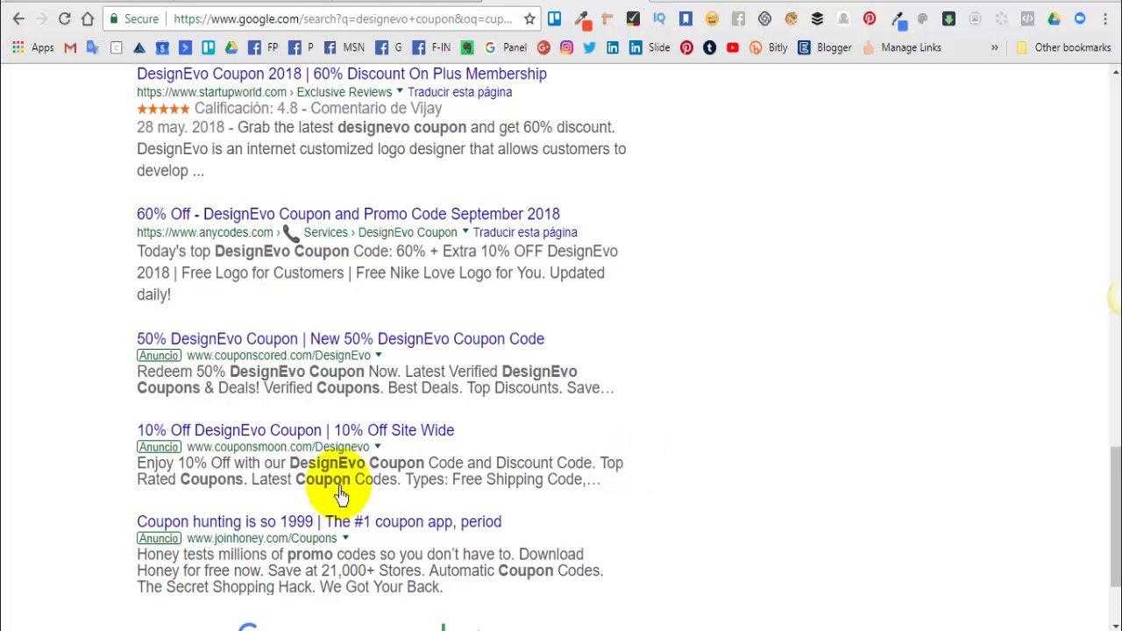
{"action": "scroll", "coordinate": [341, 495], "scroll_direction": "up", "scroll_amount": 5}
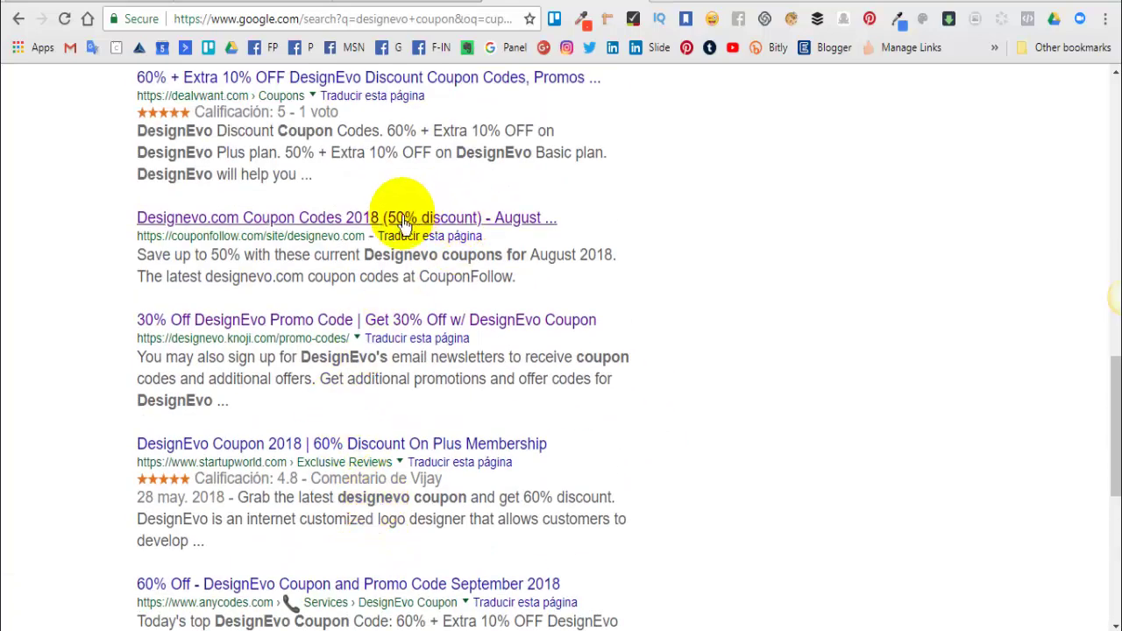
Step: Reveal and copy the 50% off DesignEvo coupon code on CouponFollow, then return to DesignEvo
{"action": "left_click", "coordinate": [300, 219]}
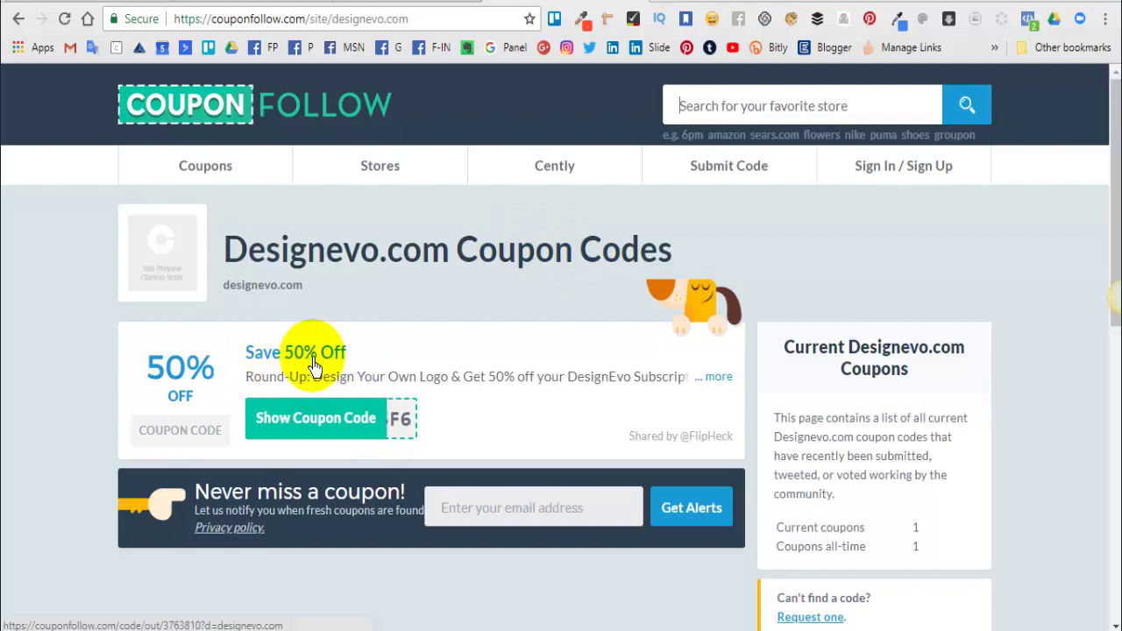
{"action": "left_click", "coordinate": [322, 427]}
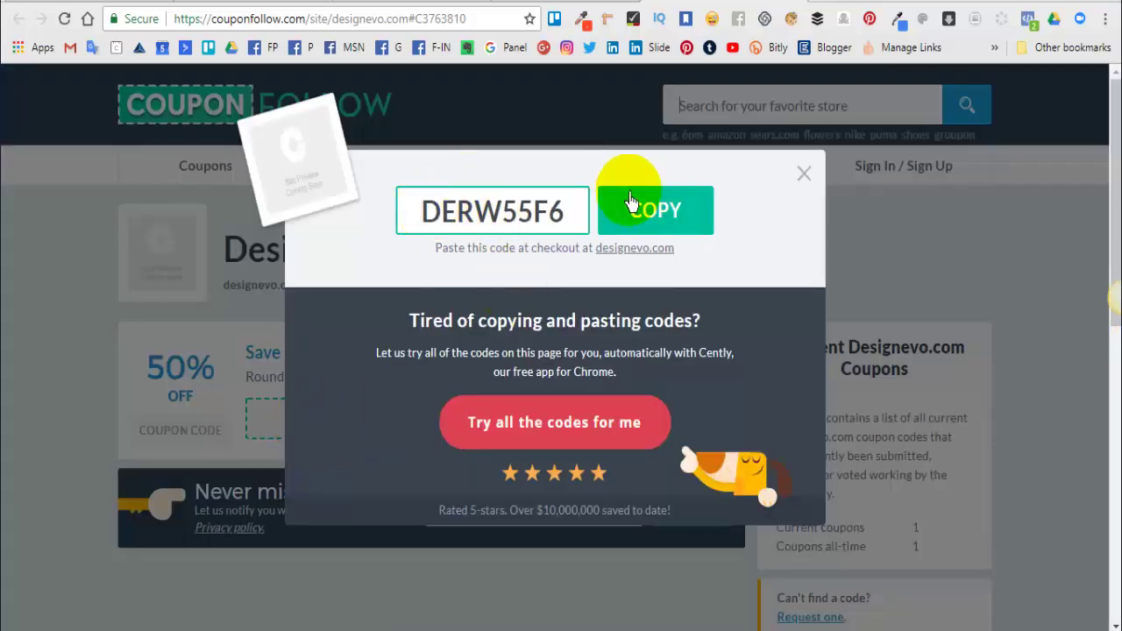
{"action": "left_click", "coordinate": [655, 211]}
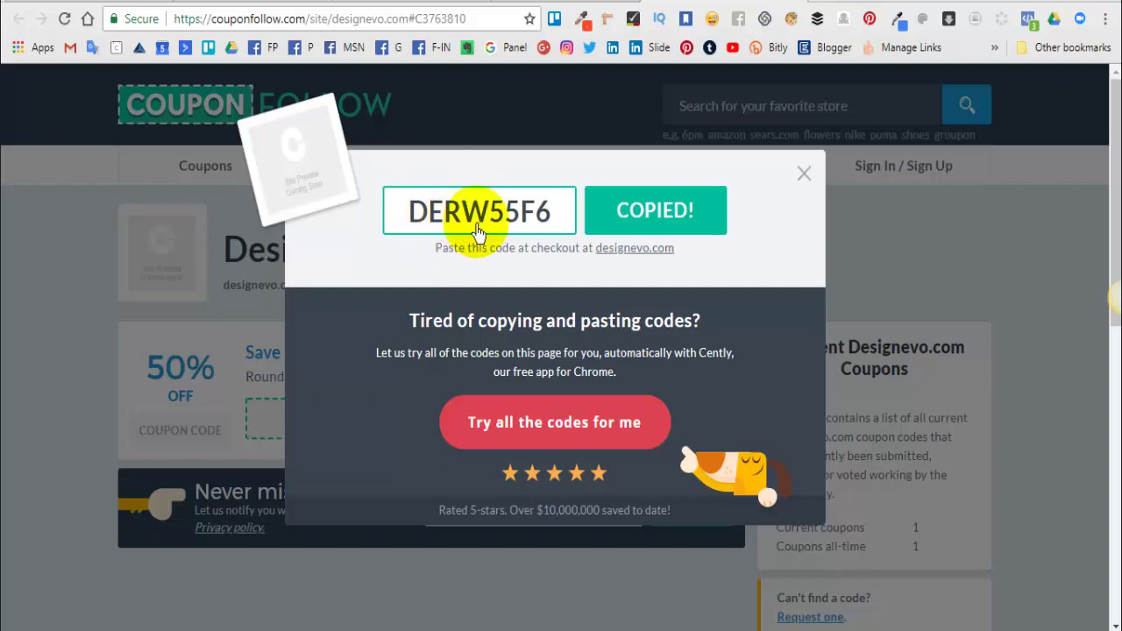
{"action": "left_click", "coordinate": [583, 2]}
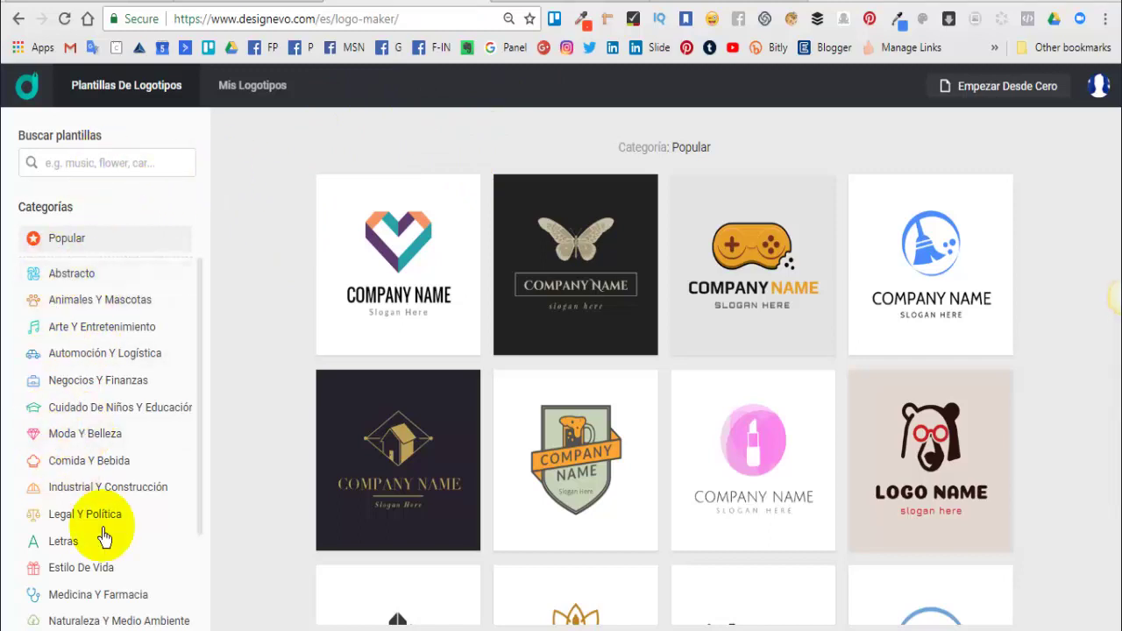
Step: Show the Moda Y Belleza fashion and beauty templates from the category sidebar
{"action": "scroll", "coordinate": [102, 572], "scroll_direction": "down", "scroll_amount": 3}
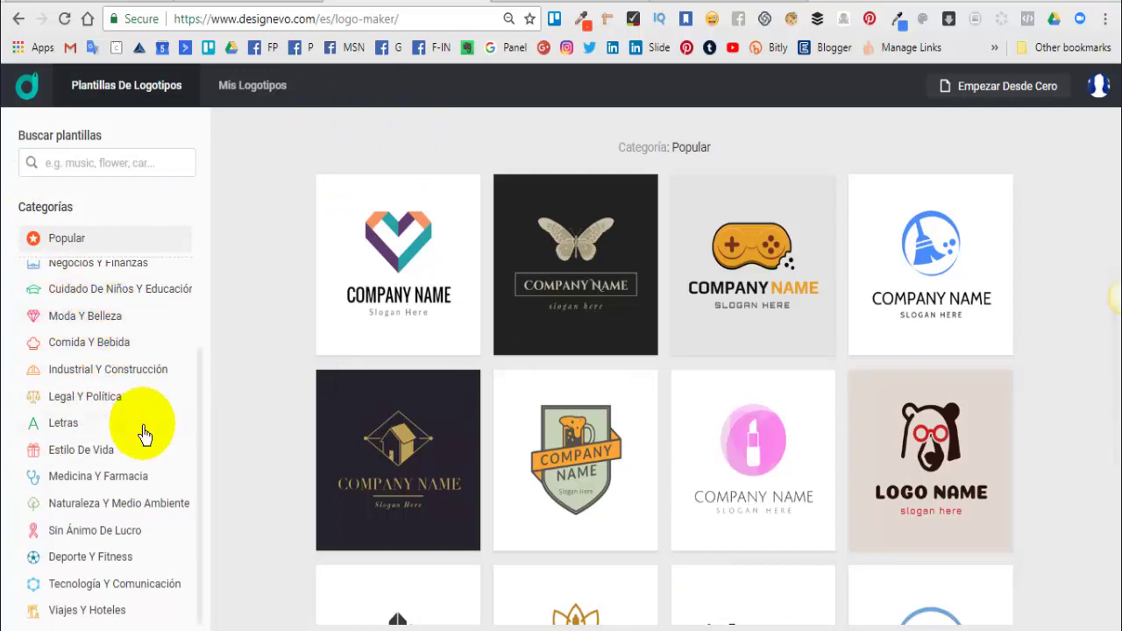
{"action": "scroll", "coordinate": [815, 521], "scroll_direction": "down", "scroll_amount": 1}
{"action": "scroll", "coordinate": [817, 523], "scroll_direction": "up", "scroll_amount": 1}
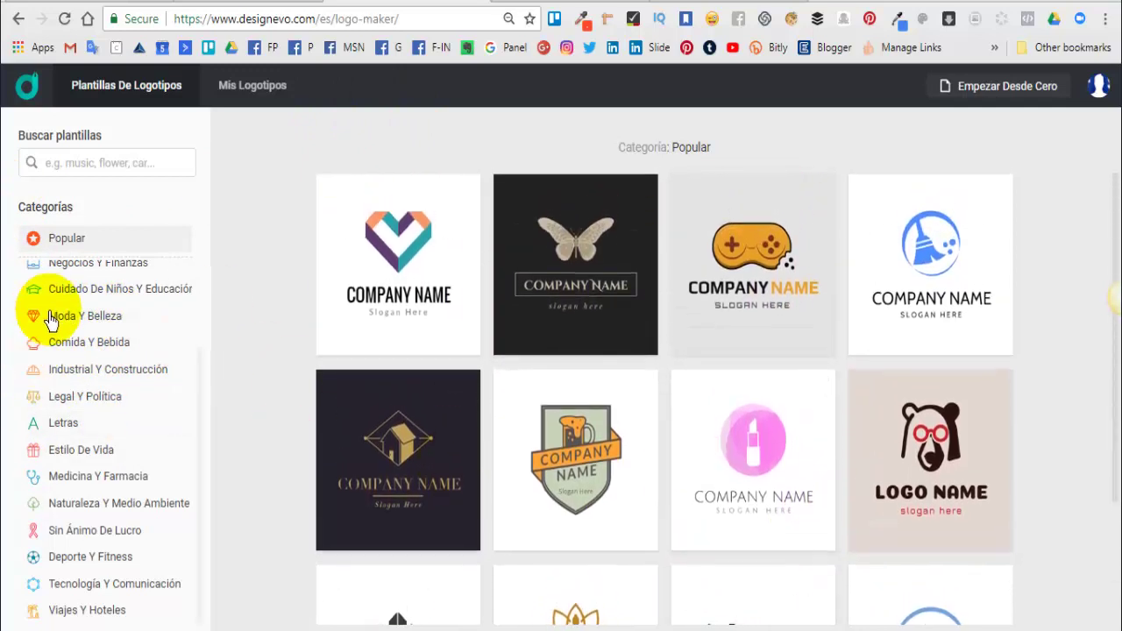
{"action": "left_click", "coordinate": [80, 317]}
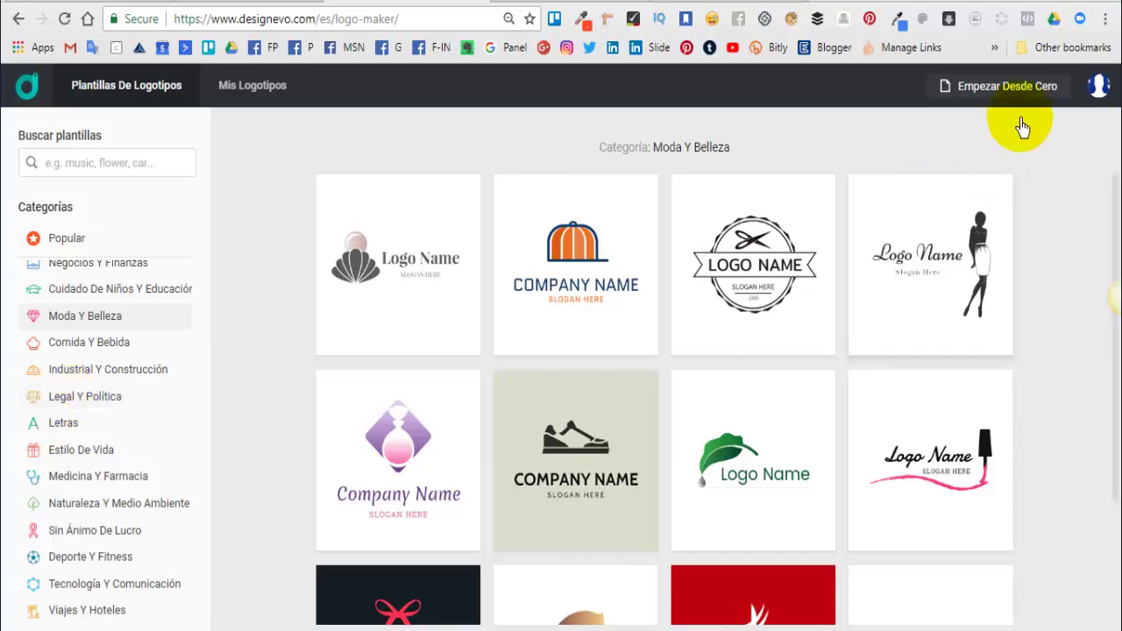
Step: Start a logo from scratch on a blank 500 x 500 px canvas
{"action": "left_click", "coordinate": [1005, 95]}
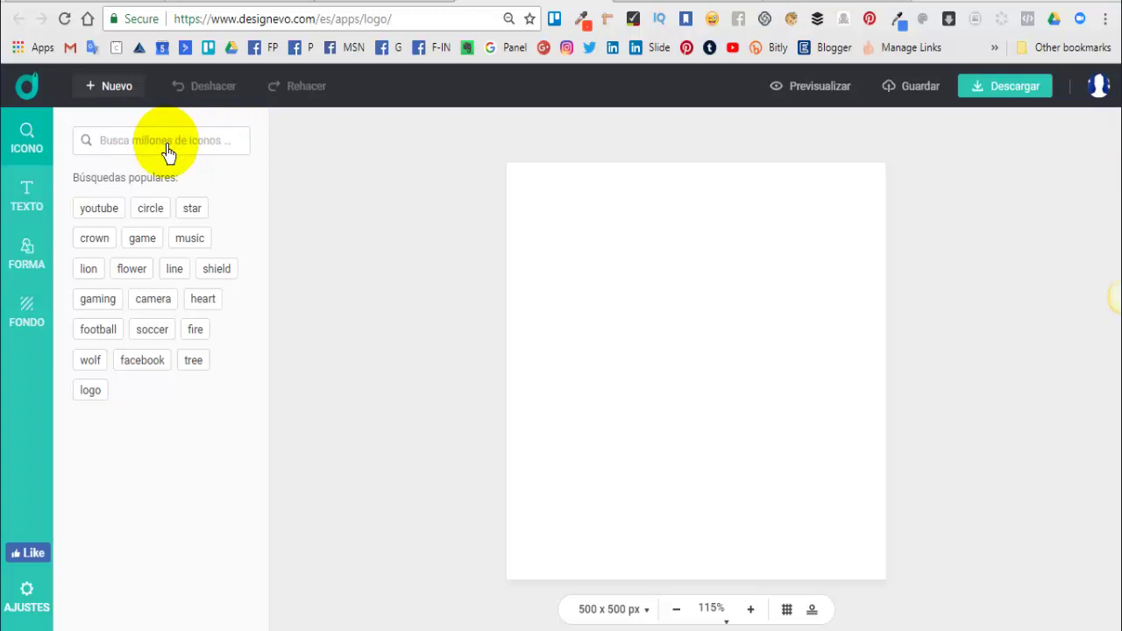
Step: Add the first 'pincel' paintbrush icon and move it toward the top of the canvas
{"action": "left_click", "coordinate": [165, 142]}
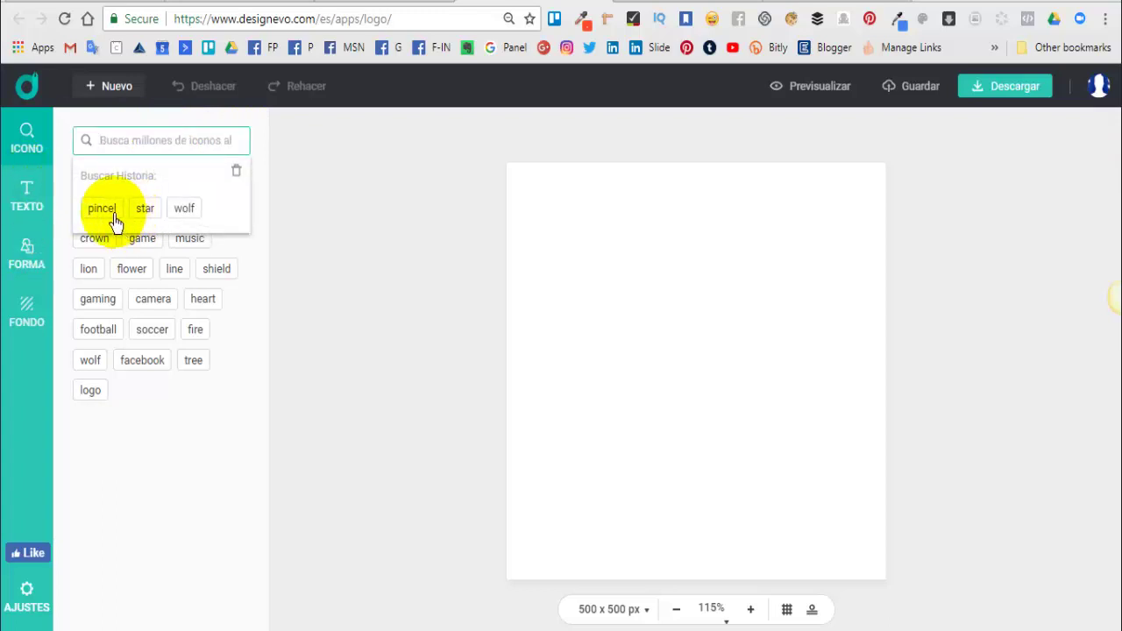
{"action": "left_click", "coordinate": [102, 210]}
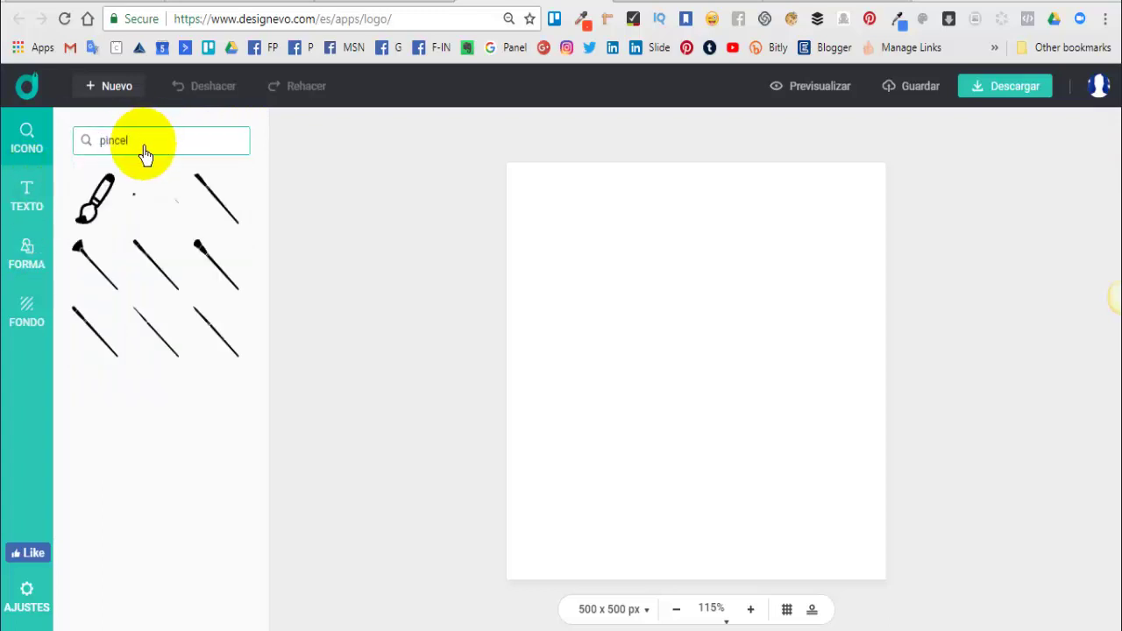
{"action": "left_click", "coordinate": [98, 195]}
{"action": "left_click", "coordinate": [666, 390]}
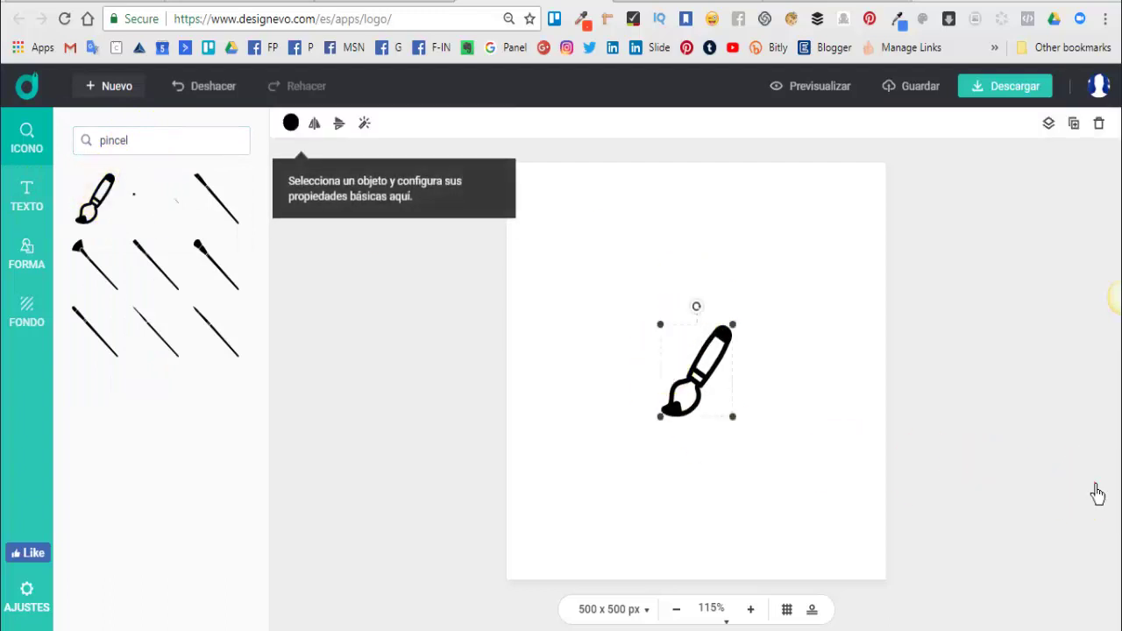
{"action": "mouse_move", "coordinate": [700, 410]}
{"action": "left_mouse_down"}
{"action": "mouse_move", "coordinate": [693, 330]}
{"action": "mouse_move", "coordinate": [733, 338]}
{"action": "mouse_move", "coordinate": [672, 325]}
{"action": "mouse_move", "coordinate": [696, 329]}
{"action": "left_mouse_up"}
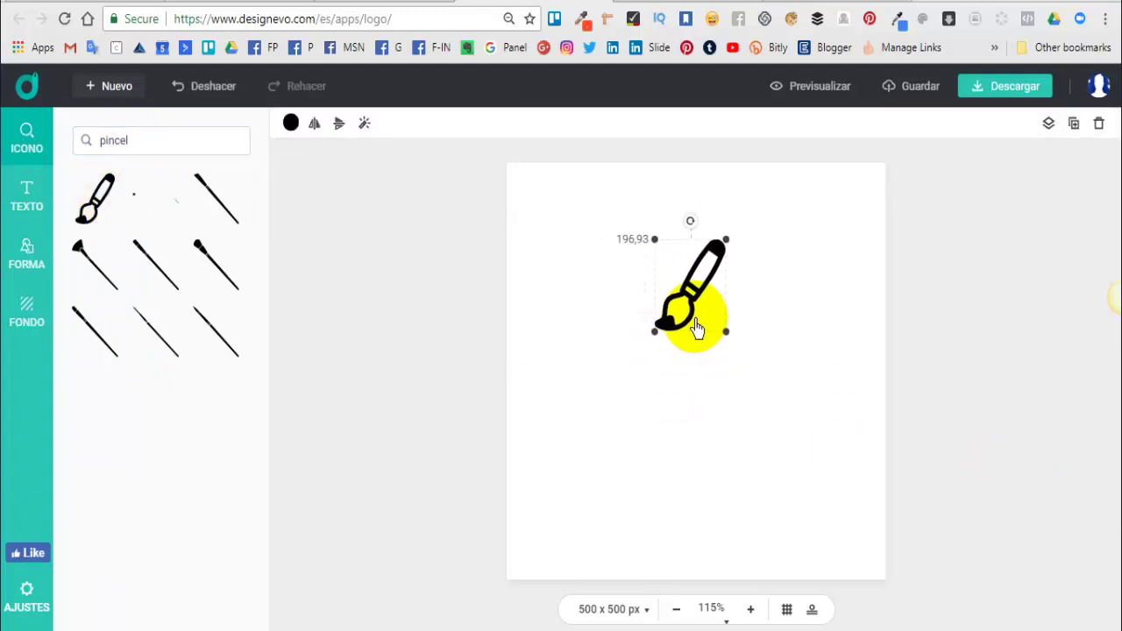
Step: Browse the TEXTO panel's text and font options
{"action": "left_click", "coordinate": [19, 207]}
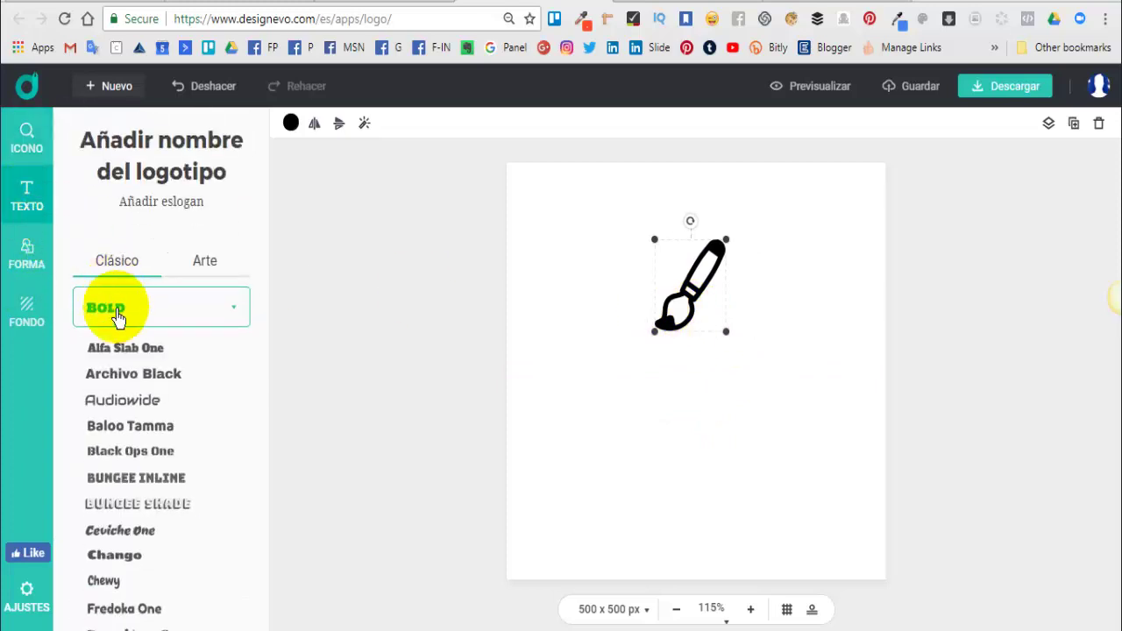
{"action": "scroll", "coordinate": [150, 526], "scroll_direction": "down", "scroll_amount": 1}
{"action": "scroll", "coordinate": [163, 514], "scroll_direction": "down", "scroll_amount": 4}
{"action": "scroll", "coordinate": [151, 389], "scroll_direction": "up", "scroll_amount": 3}
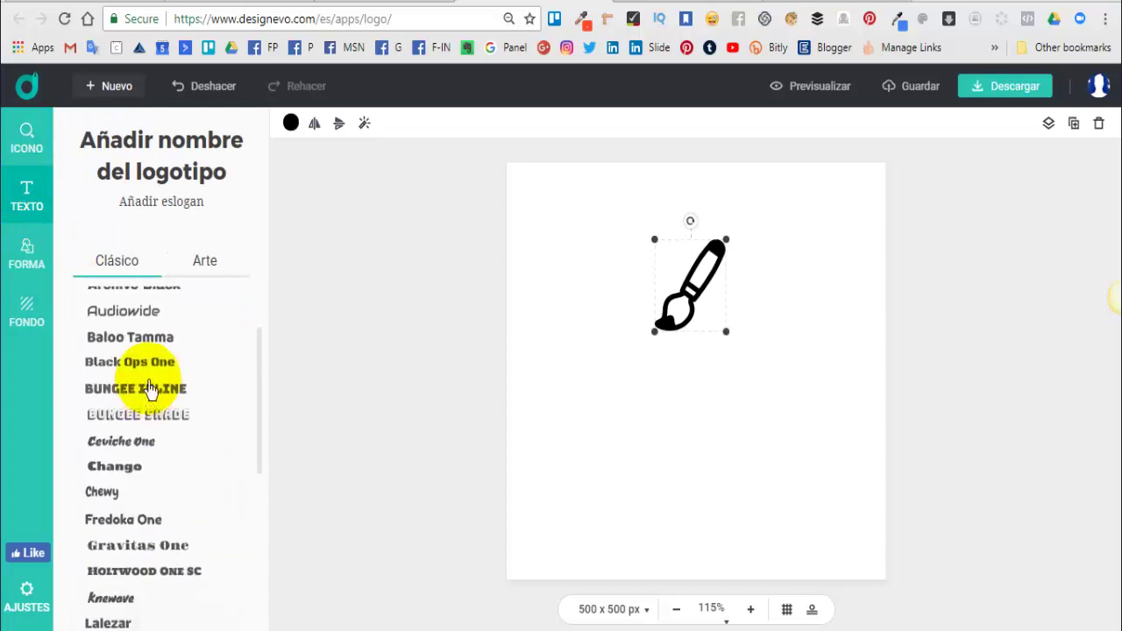
Step: Browse the FORMA badge shapes, then bring up the FONDO background colour options
{"action": "left_click", "coordinate": [28, 256]}
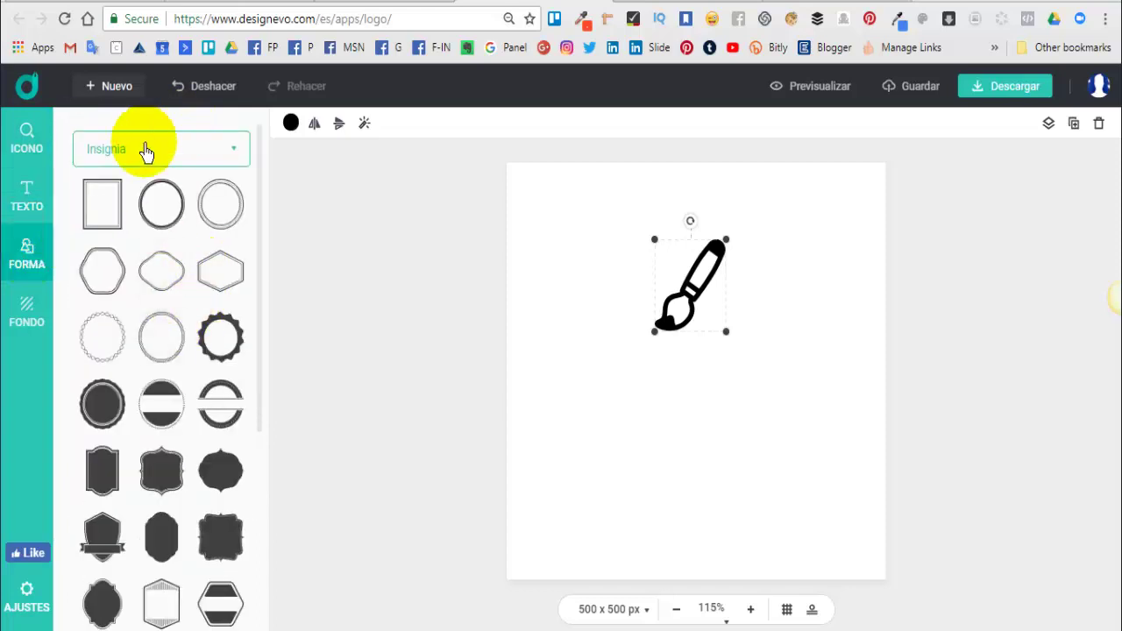
{"action": "scroll", "coordinate": [150, 463], "scroll_direction": "down", "scroll_amount": 1}
{"action": "scroll", "coordinate": [166, 475], "scroll_direction": "down", "scroll_amount": 2}
{"action": "scroll", "coordinate": [170, 518], "scroll_direction": "down", "scroll_amount": 1}
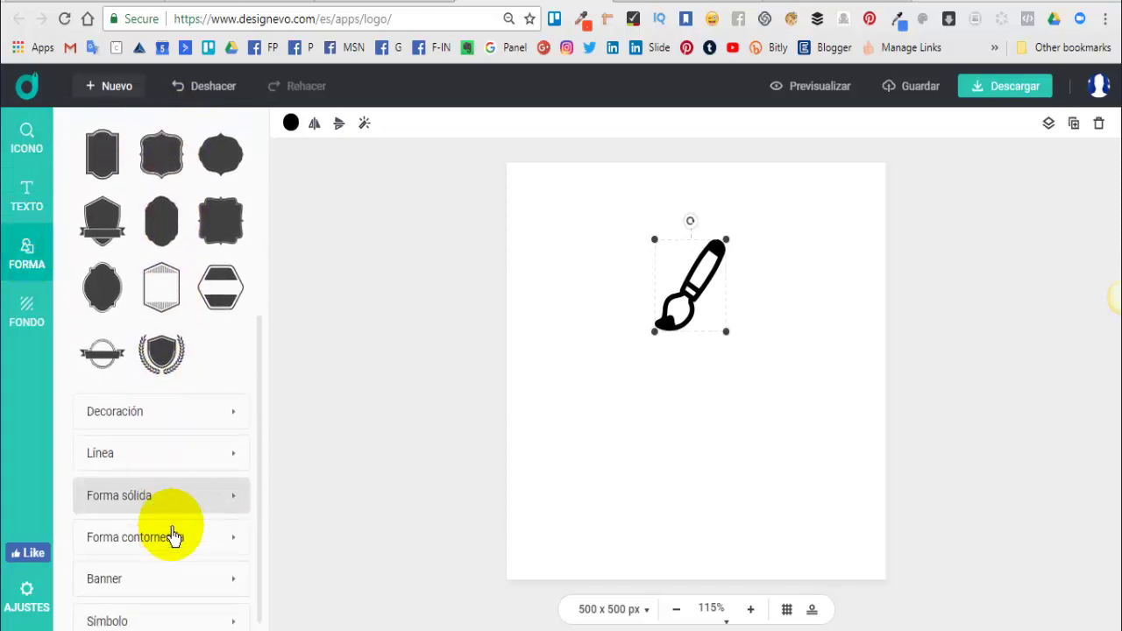
{"action": "scroll", "coordinate": [178, 521], "scroll_direction": "up", "scroll_amount": 1}
{"action": "scroll", "coordinate": [149, 464], "scroll_direction": "down", "scroll_amount": 1}
{"action": "scroll", "coordinate": [124, 438], "scroll_direction": "down", "scroll_amount": 1}
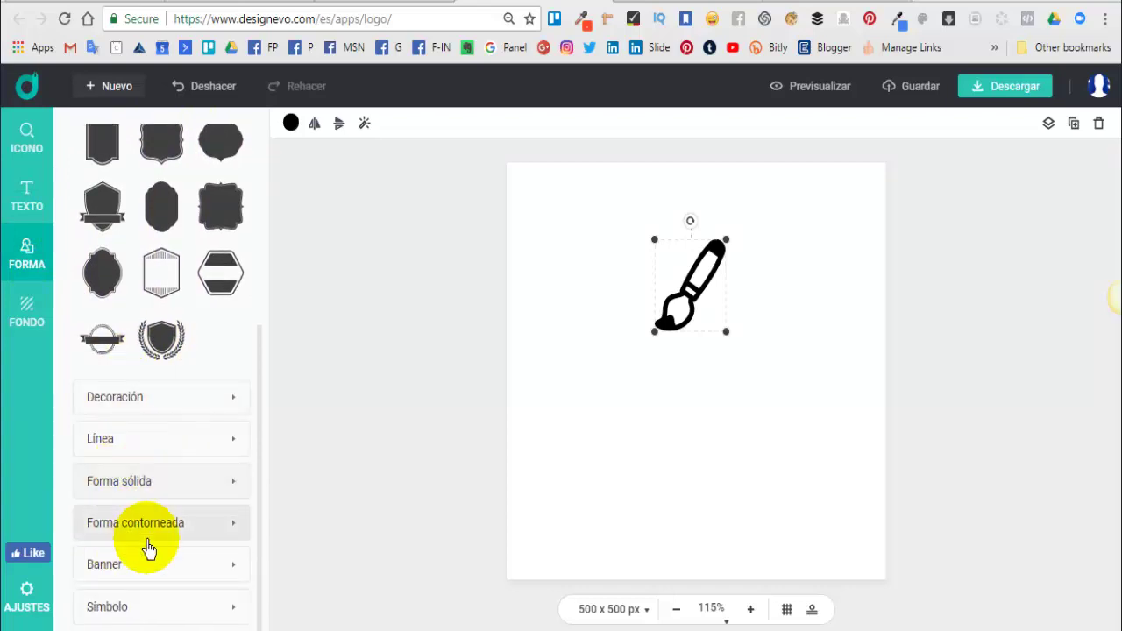
{"action": "left_click", "coordinate": [31, 319]}
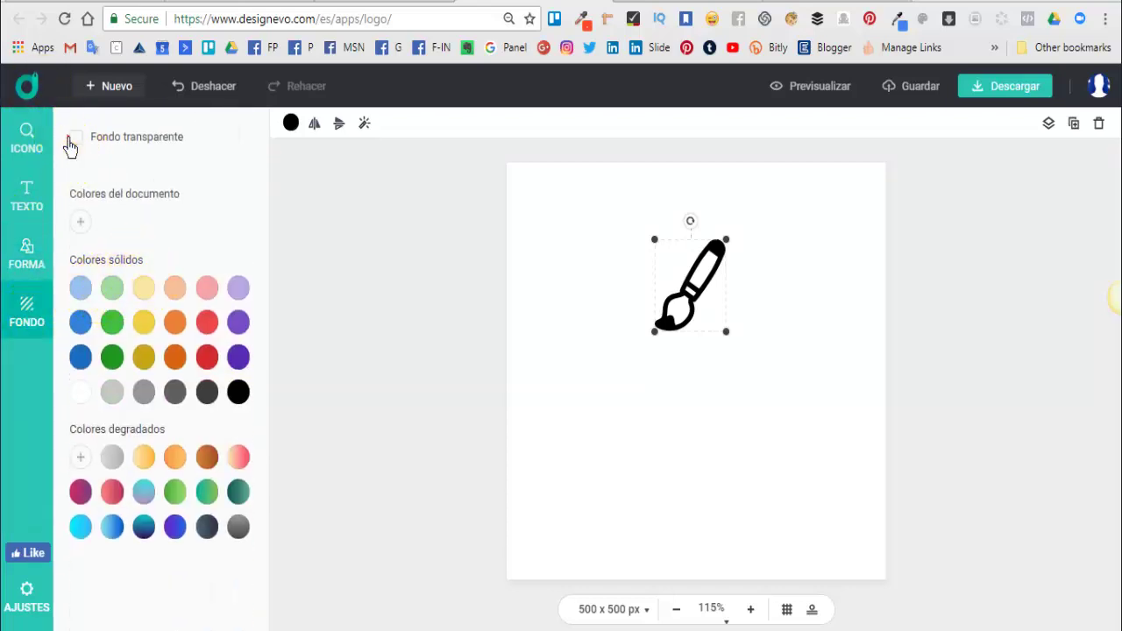
Step: Give the canvas a pale yellow background, then navigate back out of the editor
{"action": "left_click", "coordinate": [144, 290]}
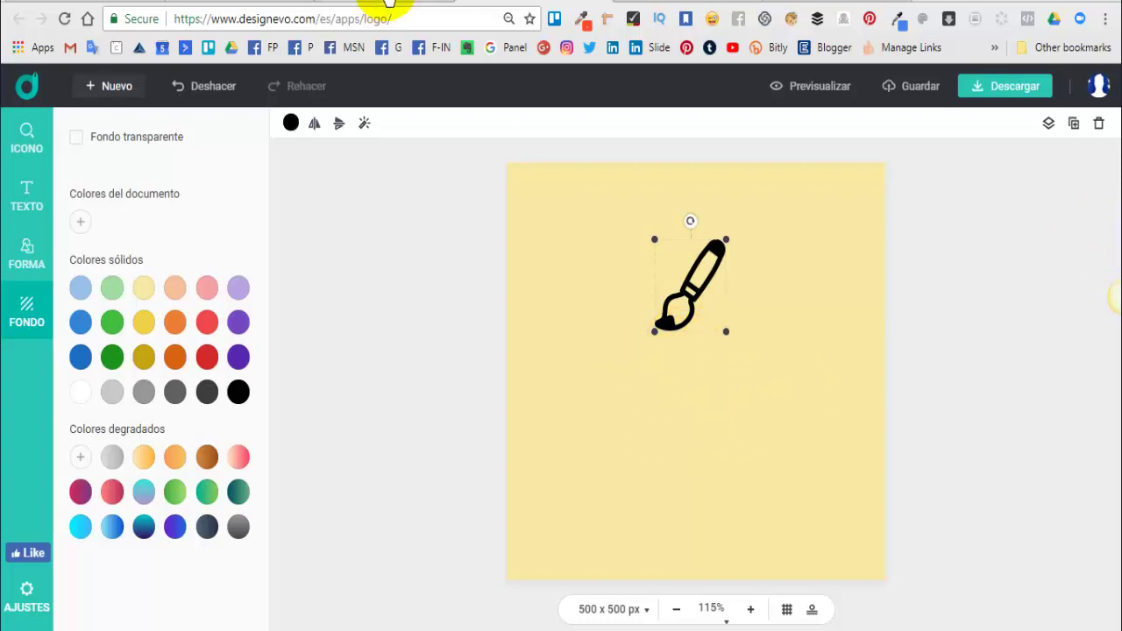
{"action": "key", "text": "alt+Left"}
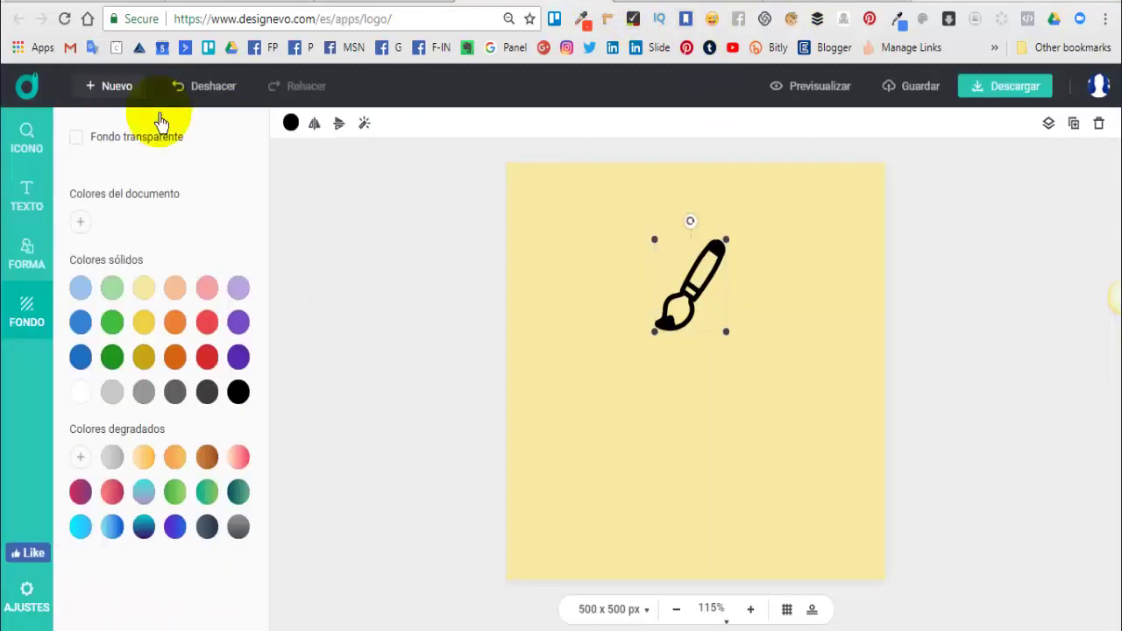
{"action": "key", "text": "alt+Left"}
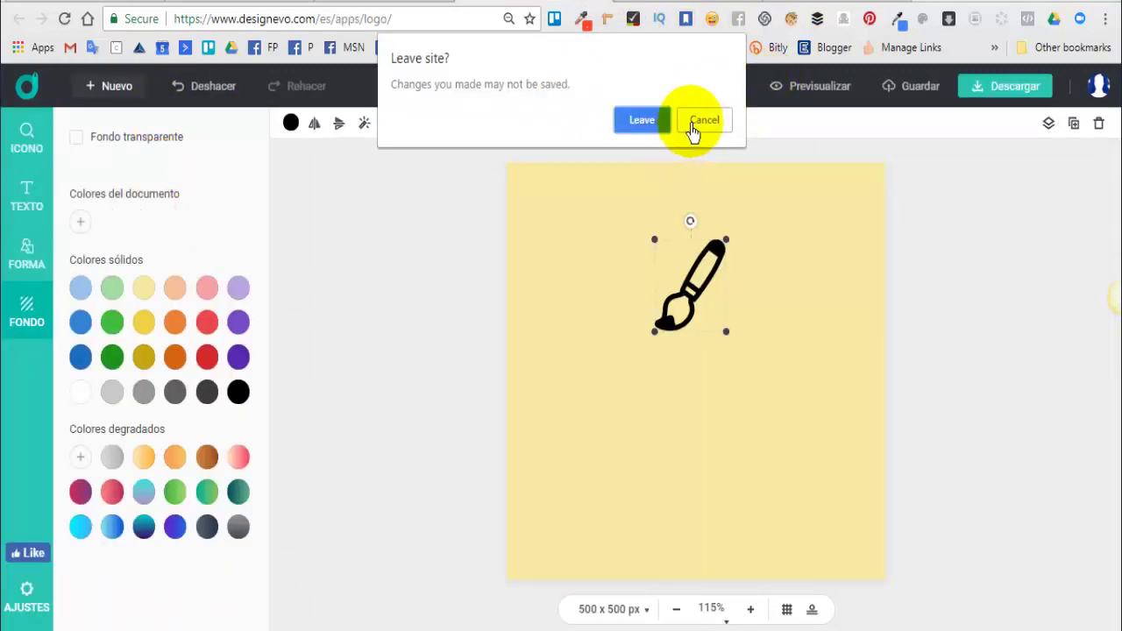
Step: Leave the old logo and pick the blue geometric Tecnología Y Comunicación template
{"action": "left_click", "coordinate": [642, 120]}
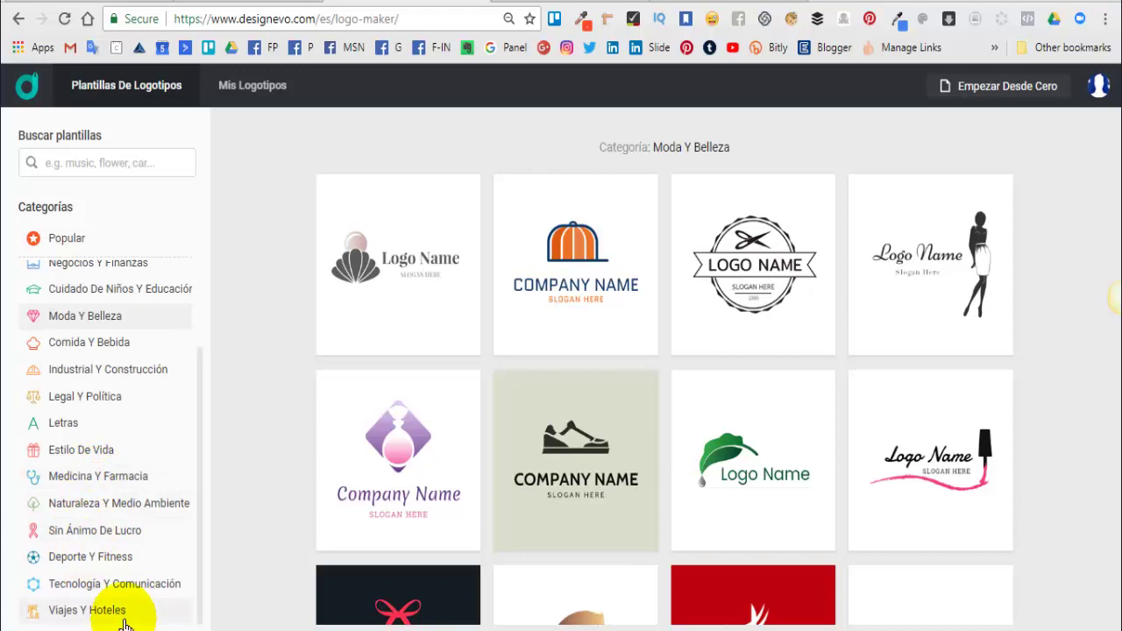
{"action": "left_click", "coordinate": [145, 599]}
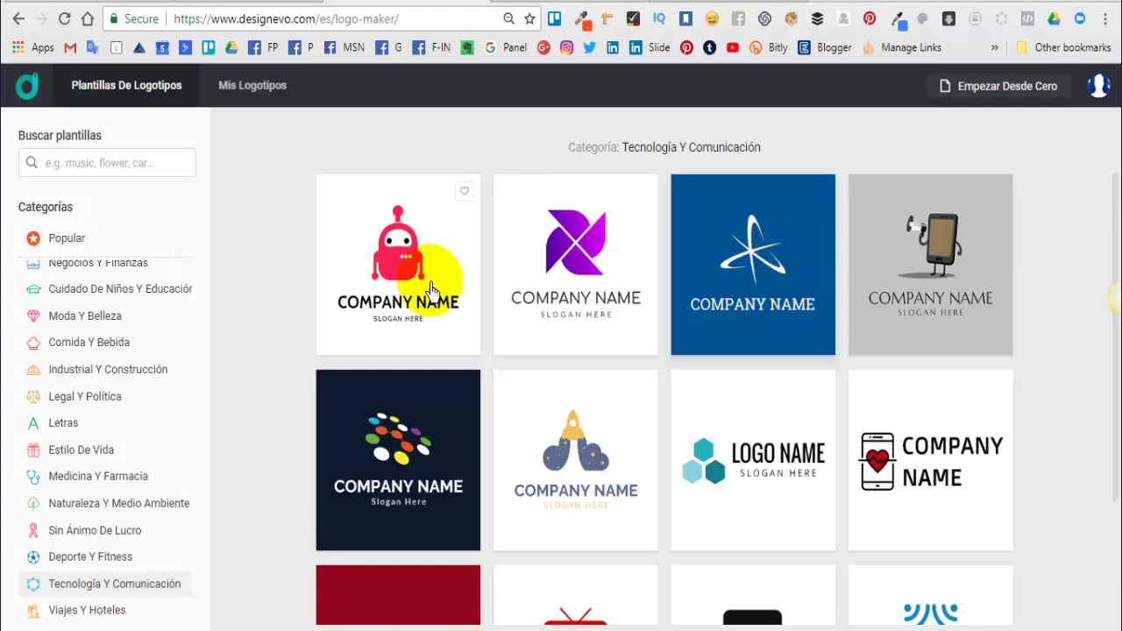
{"action": "mouse_move", "coordinate": [398, 460]}
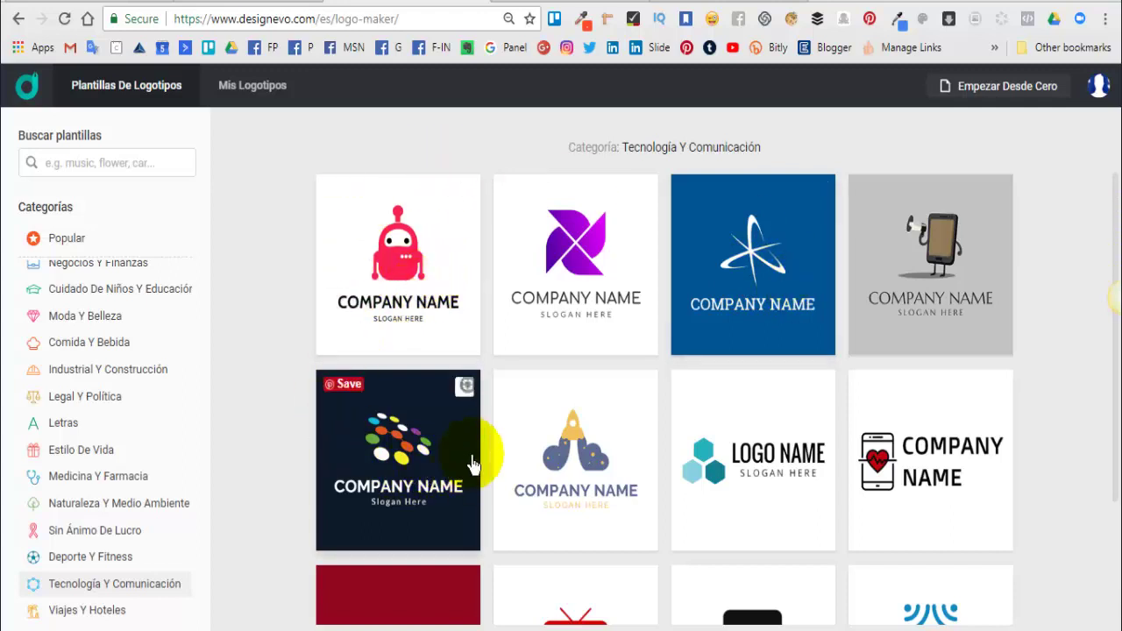
{"action": "scroll", "coordinate": [500, 416], "scroll_direction": "down", "scroll_amount": 2}
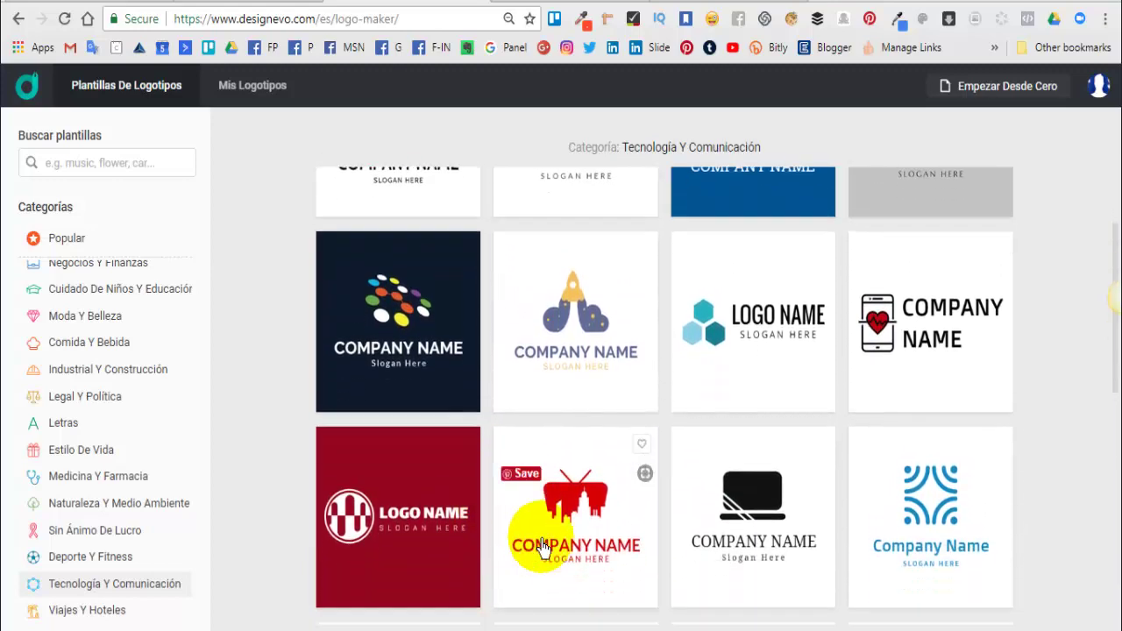
{"action": "scroll", "coordinate": [538, 538], "scroll_direction": "down", "scroll_amount": 3}
{"action": "scroll", "coordinate": [551, 526], "scroll_direction": "down", "scroll_amount": 2}
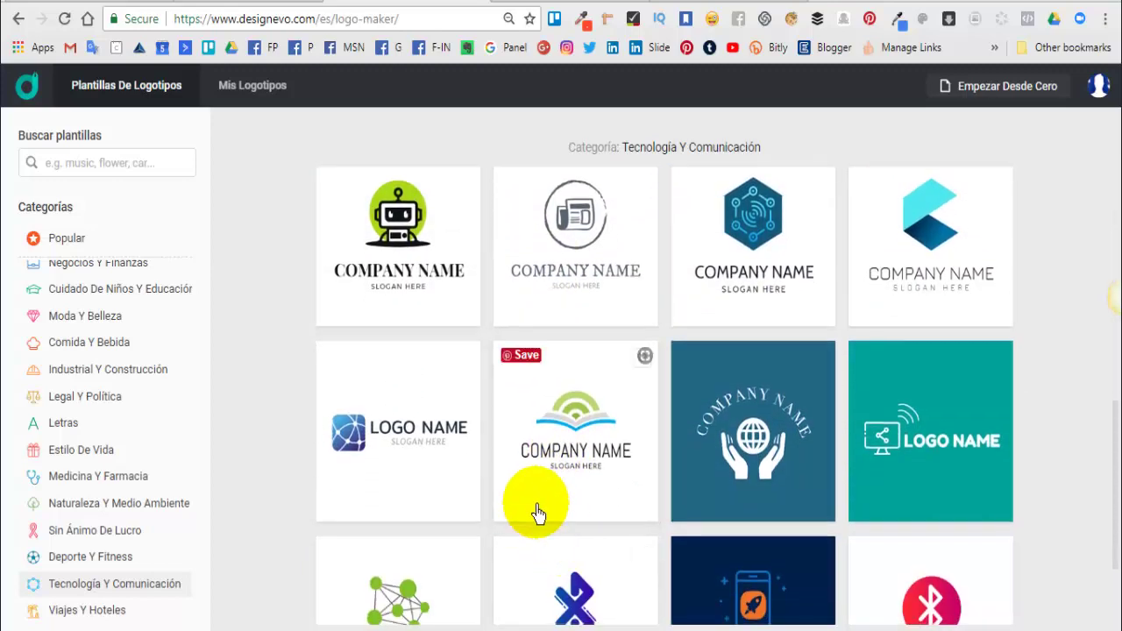
{"action": "scroll", "coordinate": [526, 509], "scroll_direction": "down", "scroll_amount": 1}
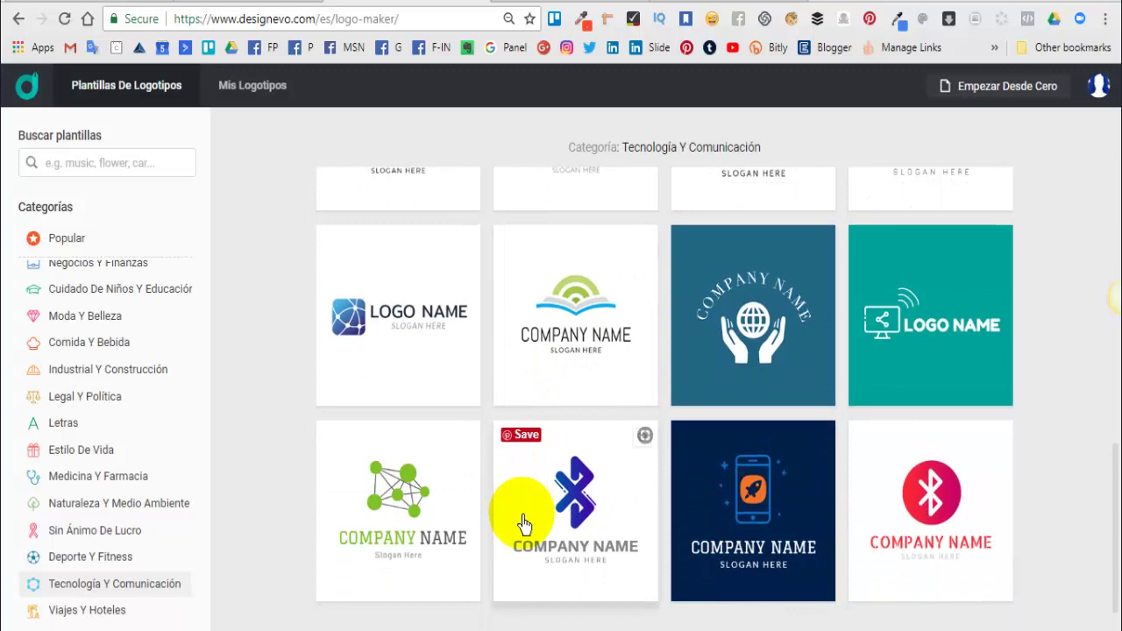
{"action": "scroll", "coordinate": [517, 528], "scroll_direction": "down", "scroll_amount": 1}
{"action": "scroll", "coordinate": [666, 536], "scroll_direction": "up", "scroll_amount": 3}
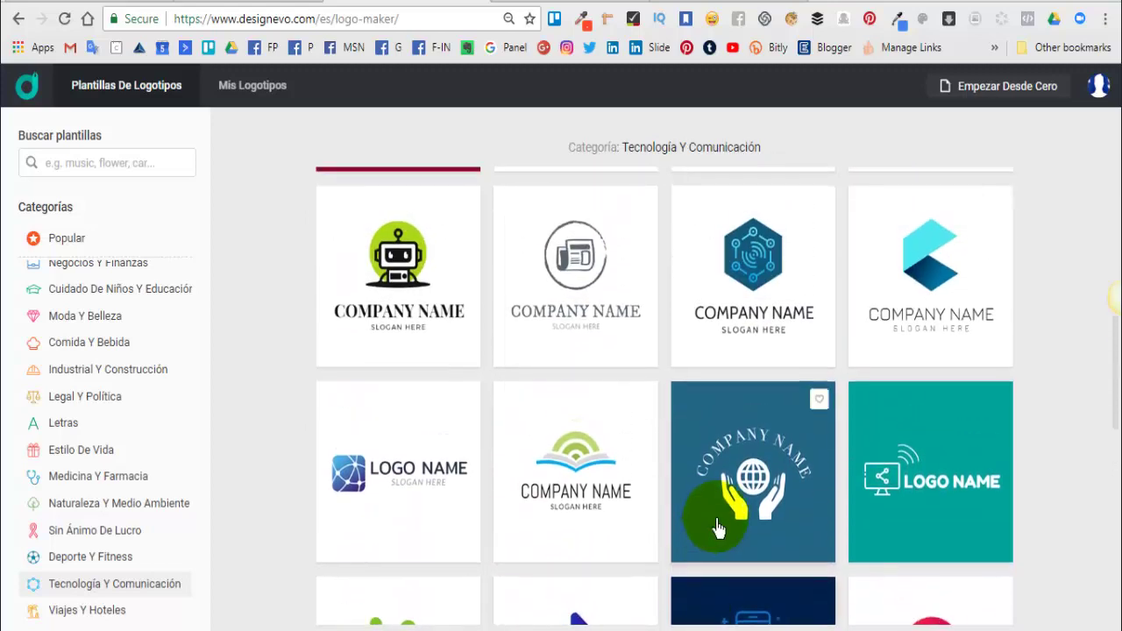
{"action": "scroll", "coordinate": [717, 526], "scroll_direction": "up", "scroll_amount": 1}
{"action": "left_click", "coordinate": [940, 401]}
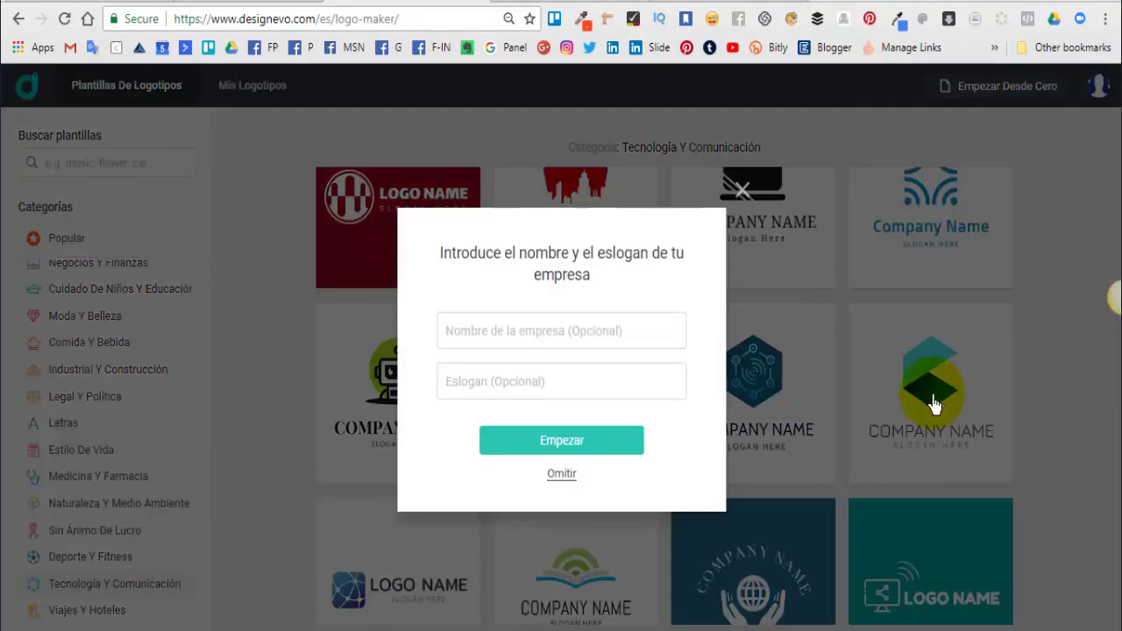
Step: Enter the company name and the slogan 'Tu mejor opcion'
{"action": "left_click", "coordinate": [517, 347]}
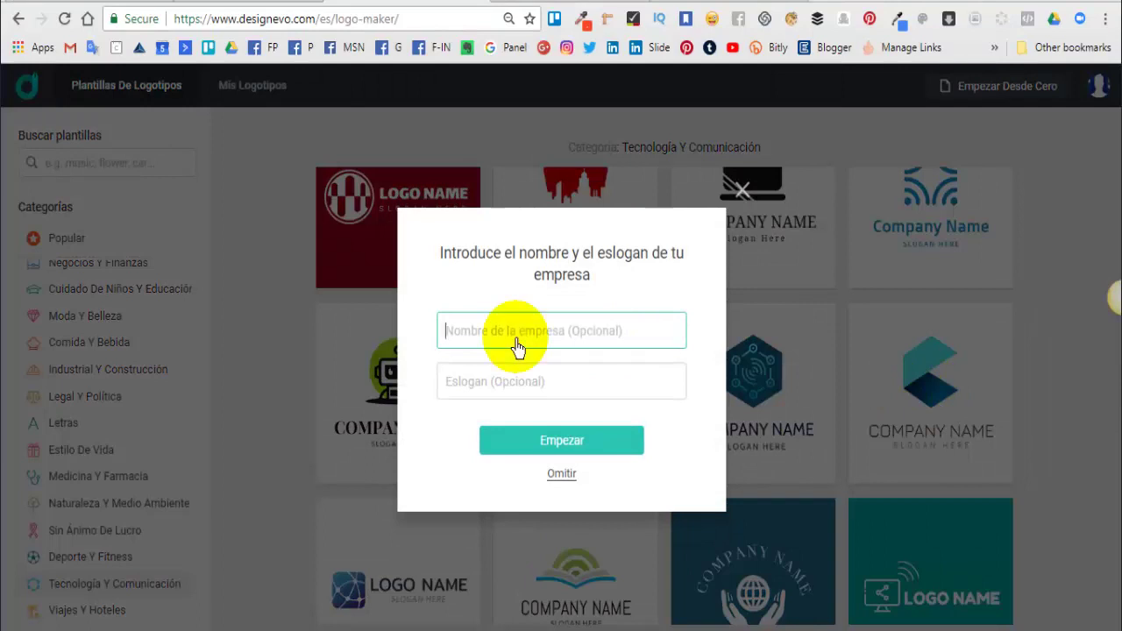
{"action": "left_click", "coordinate": [501, 392]}
{"action": "type", "text": "Tu mejor opcion"}
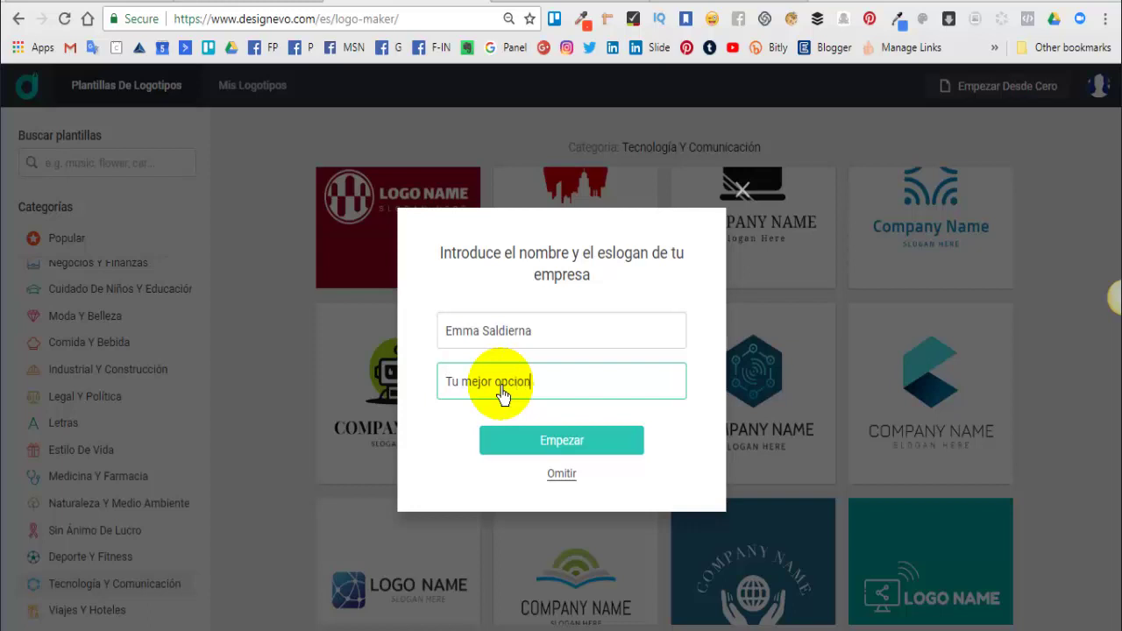
Step: Create the logo, zoom the canvas in and turn on the Cuadrícula grid
{"action": "left_click", "coordinate": [562, 441]}
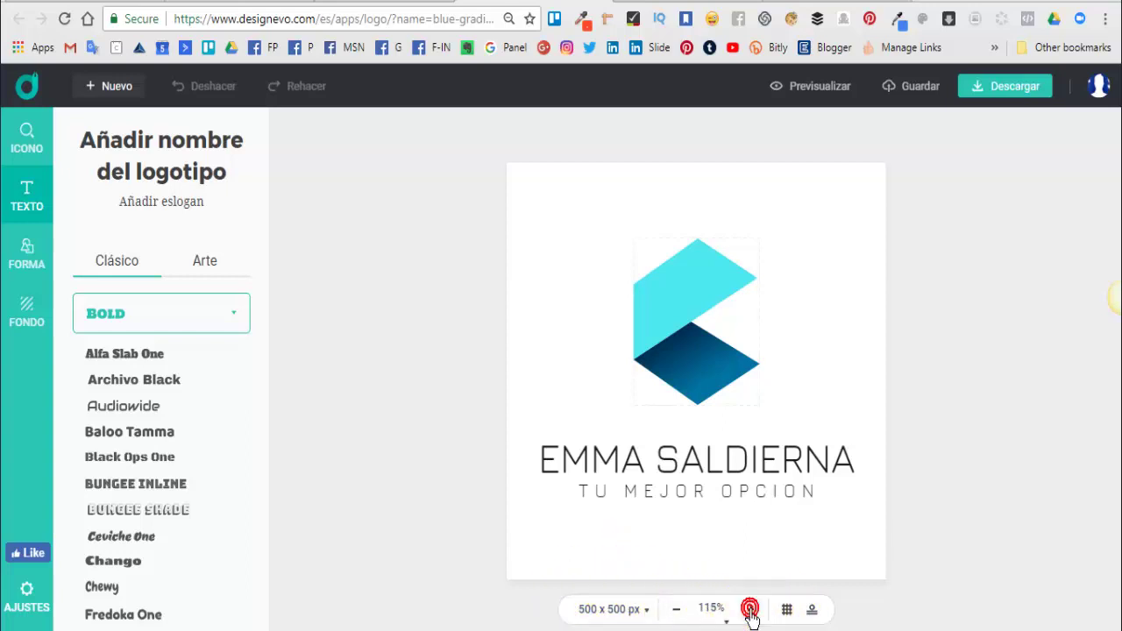
{"action": "left_click", "coordinate": [749, 611]}
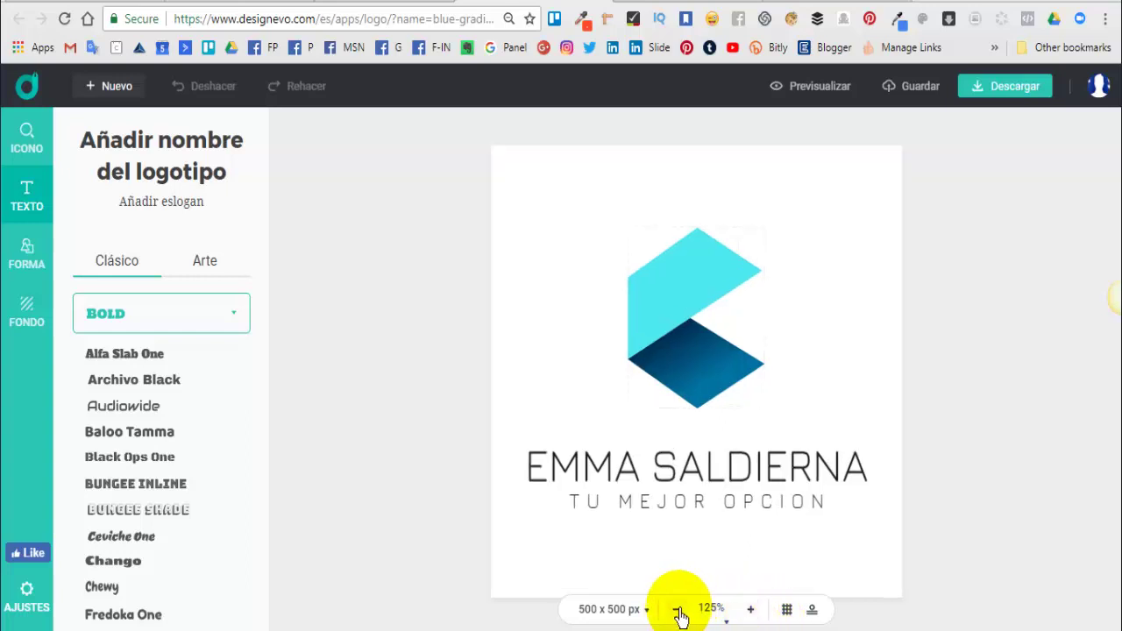
{"action": "left_click", "coordinate": [787, 611]}
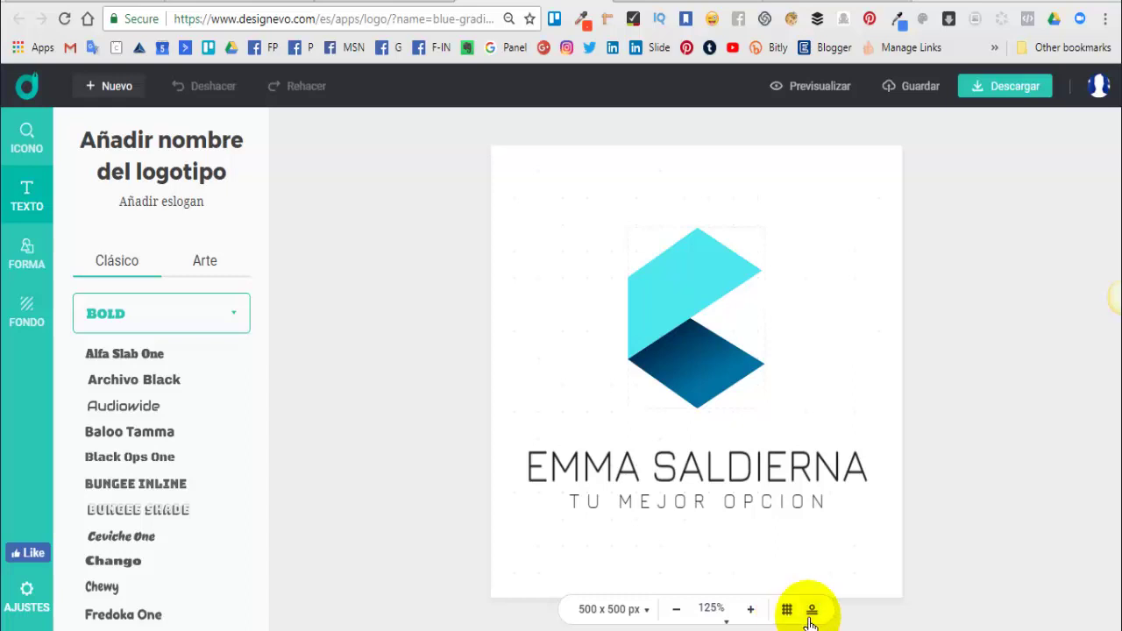
Step: Try the Disposición layouts, settle on icon-left horizontal, and move the icon beside the name
{"action": "left_click", "coordinate": [810, 618]}
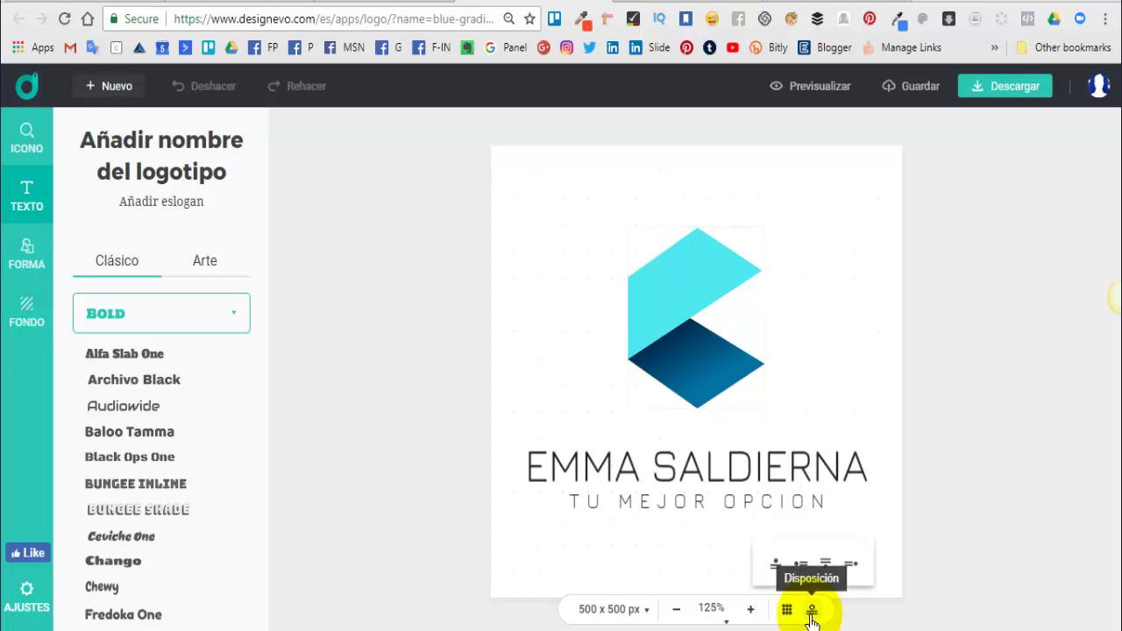
{"action": "left_click", "coordinate": [798, 568]}
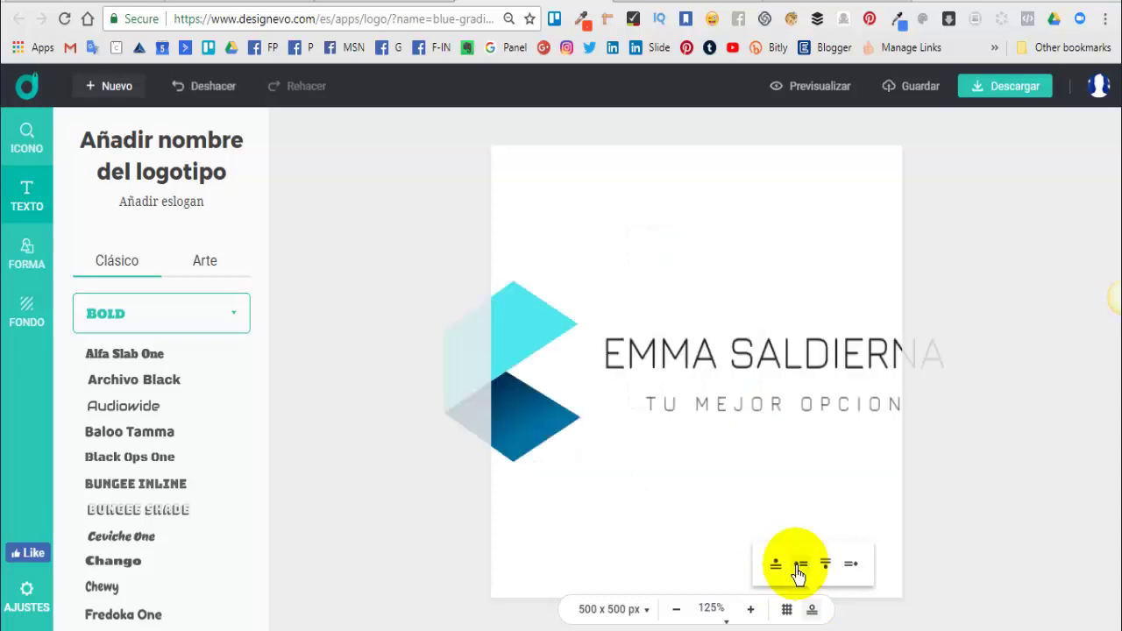
{"action": "left_click", "coordinate": [824, 566]}
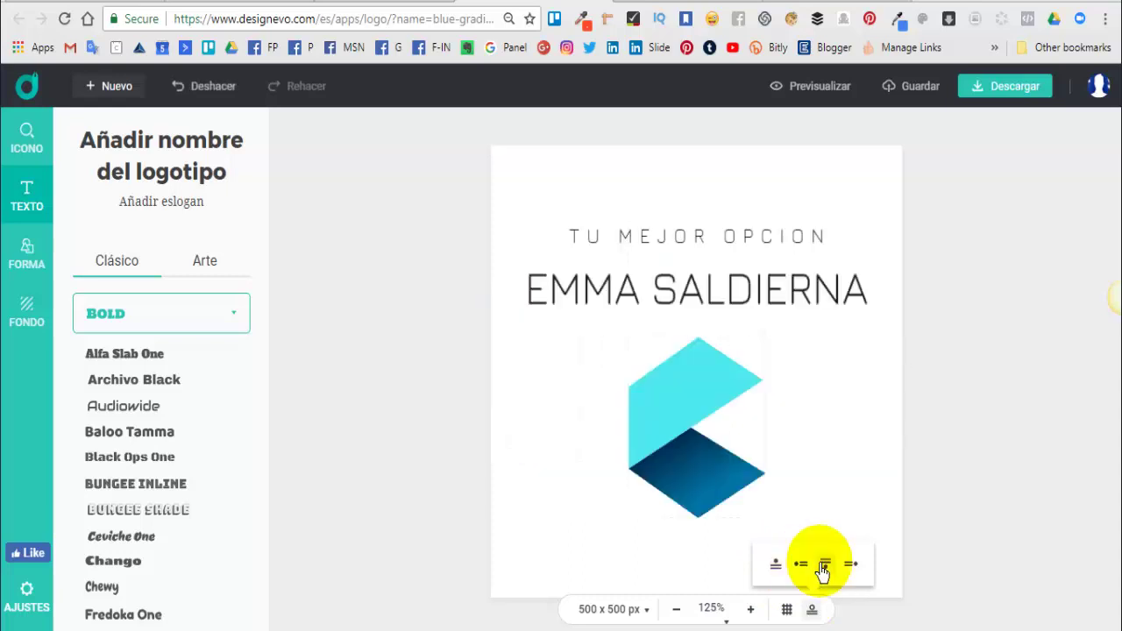
{"action": "left_click", "coordinate": [851, 566]}
{"action": "left_click", "coordinate": [775, 566]}
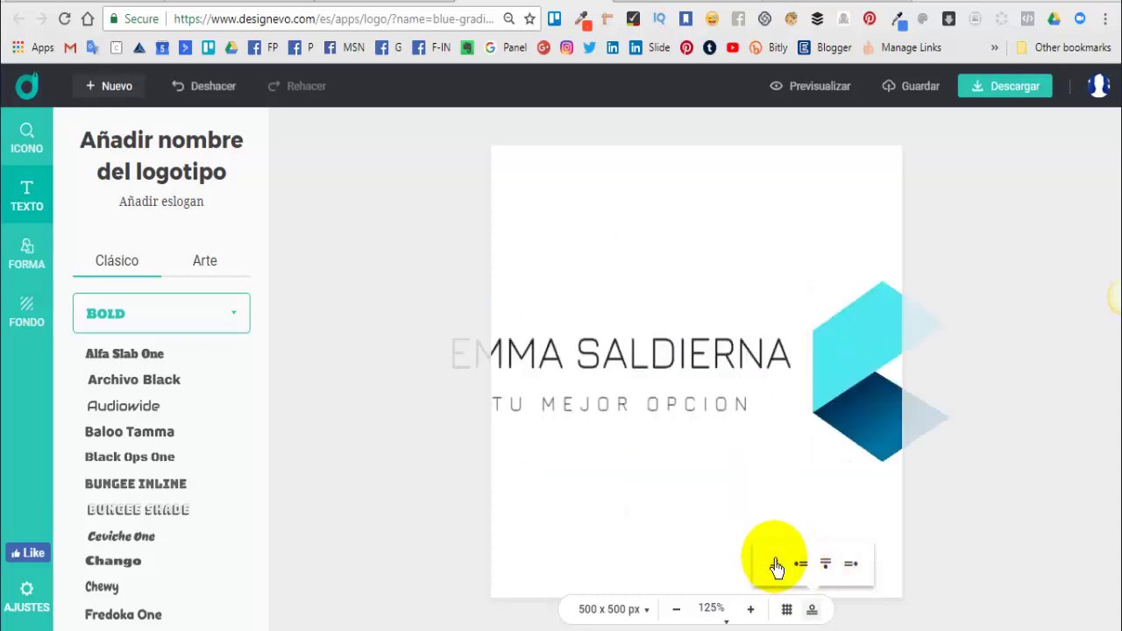
{"action": "left_click", "coordinate": [800, 567]}
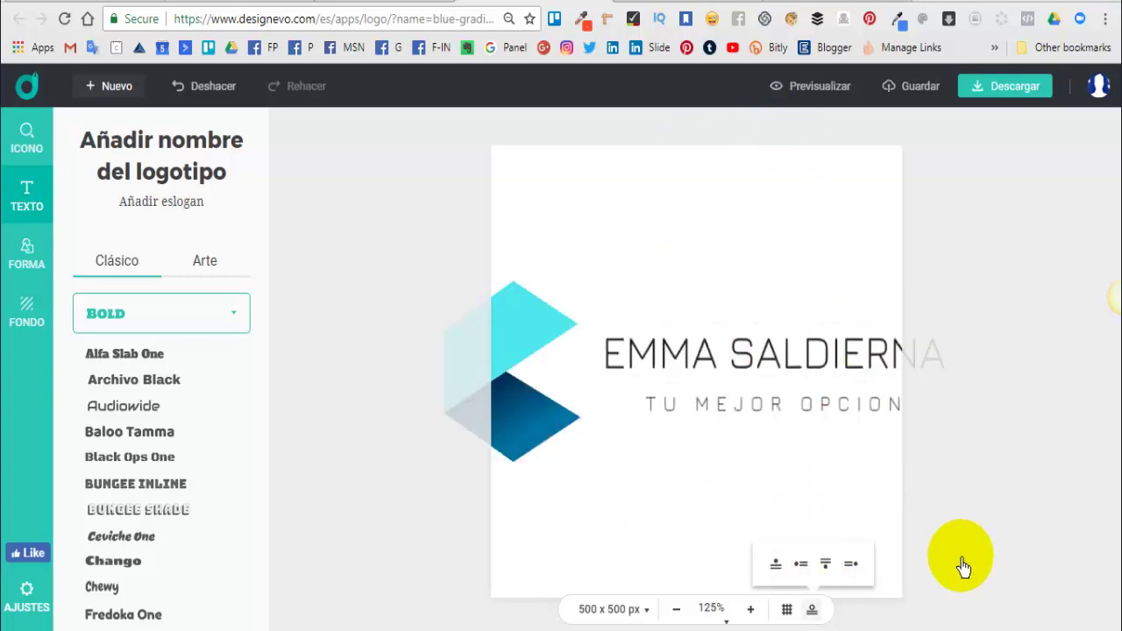
{"action": "mouse_move", "coordinate": [538, 348]}
{"action": "left_mouse_down"}
{"action": "mouse_move", "coordinate": [618, 340]}
{"action": "mouse_move", "coordinate": [601, 335]}
{"action": "mouse_move", "coordinate": [603, 351]}
{"action": "left_mouse_up"}
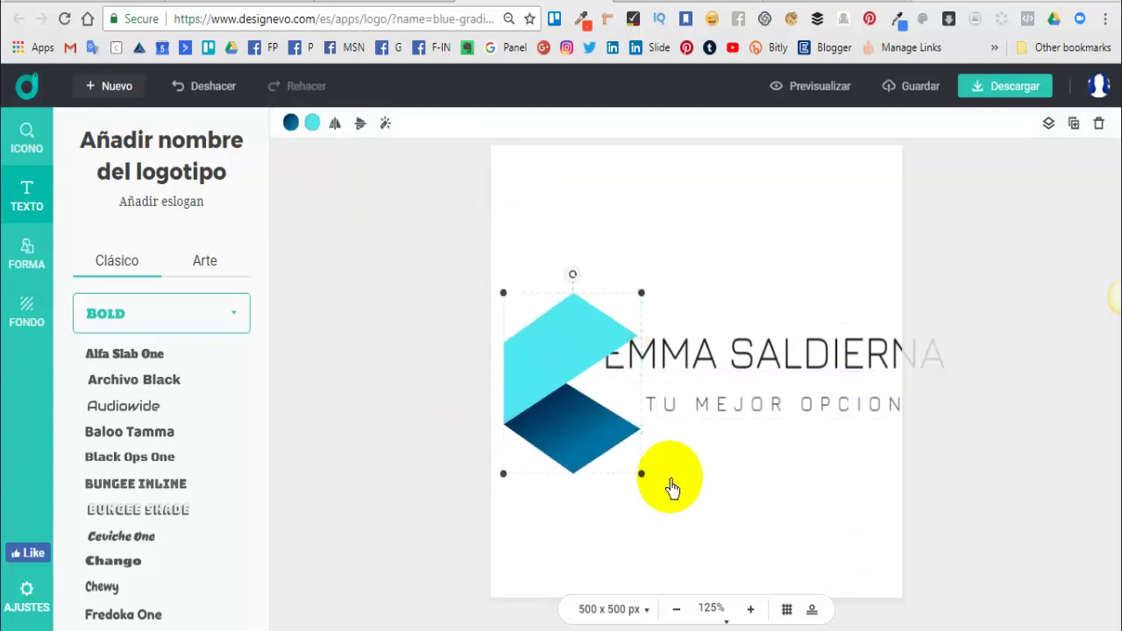
Step: Shrink the icon and set the company name to font size 36
{"action": "left_click_drag", "start_coordinate": [642, 474], "coordinate": [597, 412]}
{"action": "left_click_drag", "start_coordinate": [559, 318], "coordinate": [558, 375]}
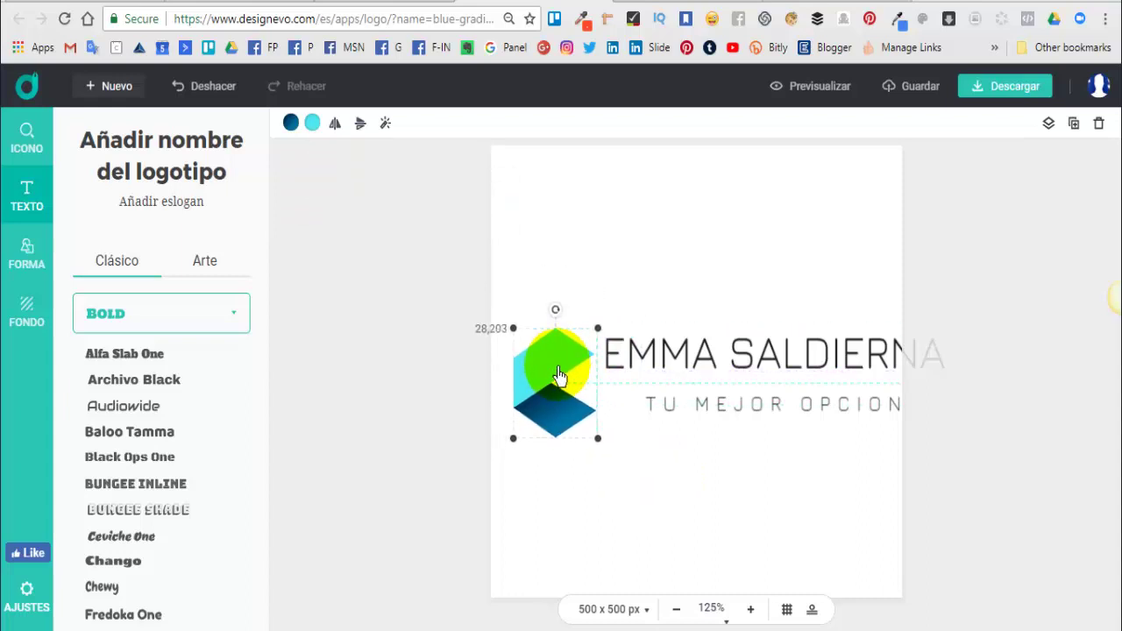
{"action": "left_click", "coordinate": [735, 355]}
{"action": "left_click", "coordinate": [827, 350]}
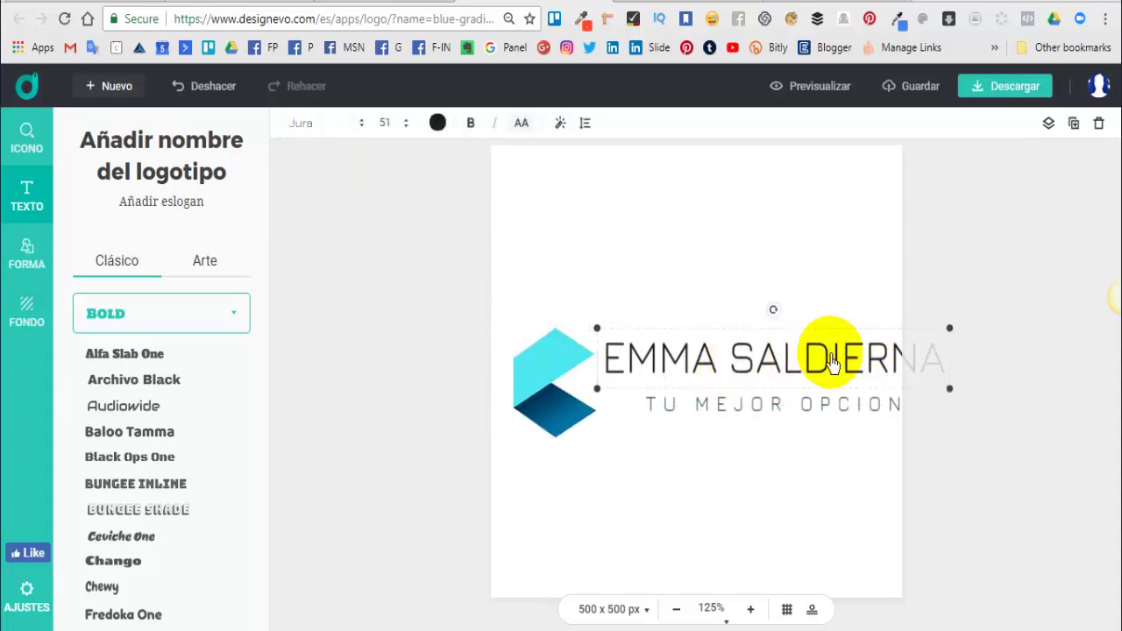
{"action": "left_click", "coordinate": [692, 355]}
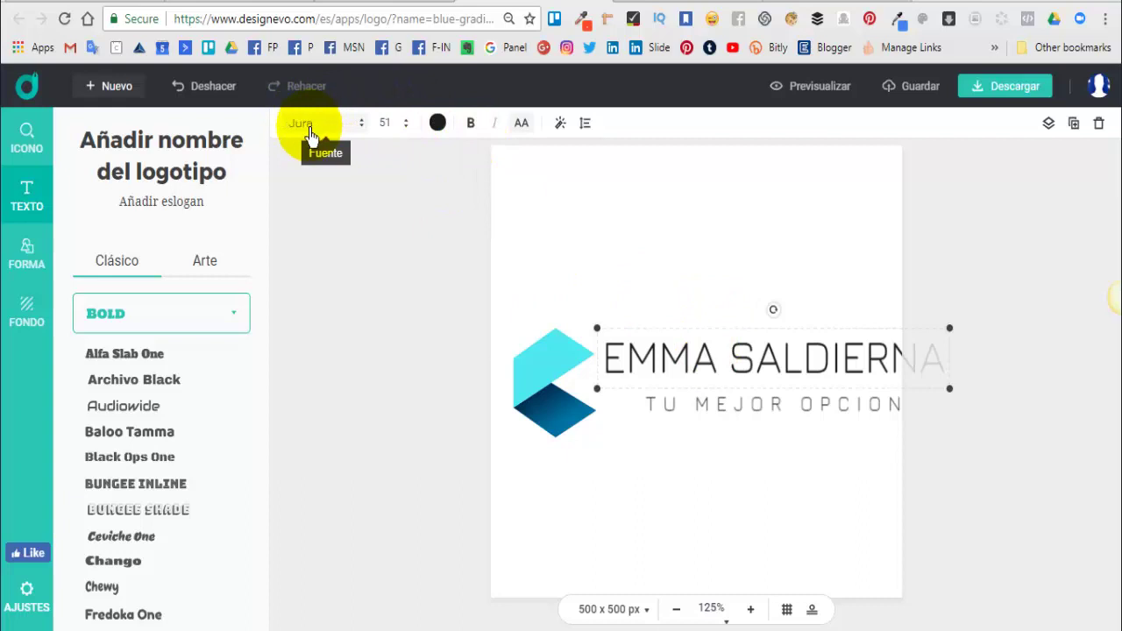
{"action": "left_click", "coordinate": [404, 127]}
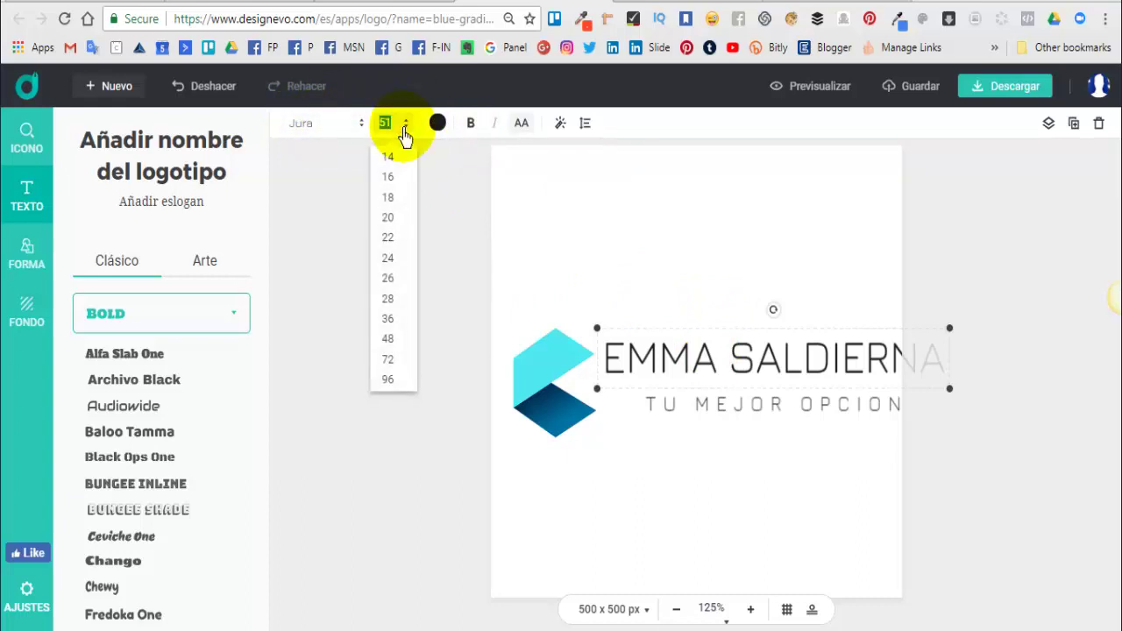
{"action": "left_click", "coordinate": [388, 299]}
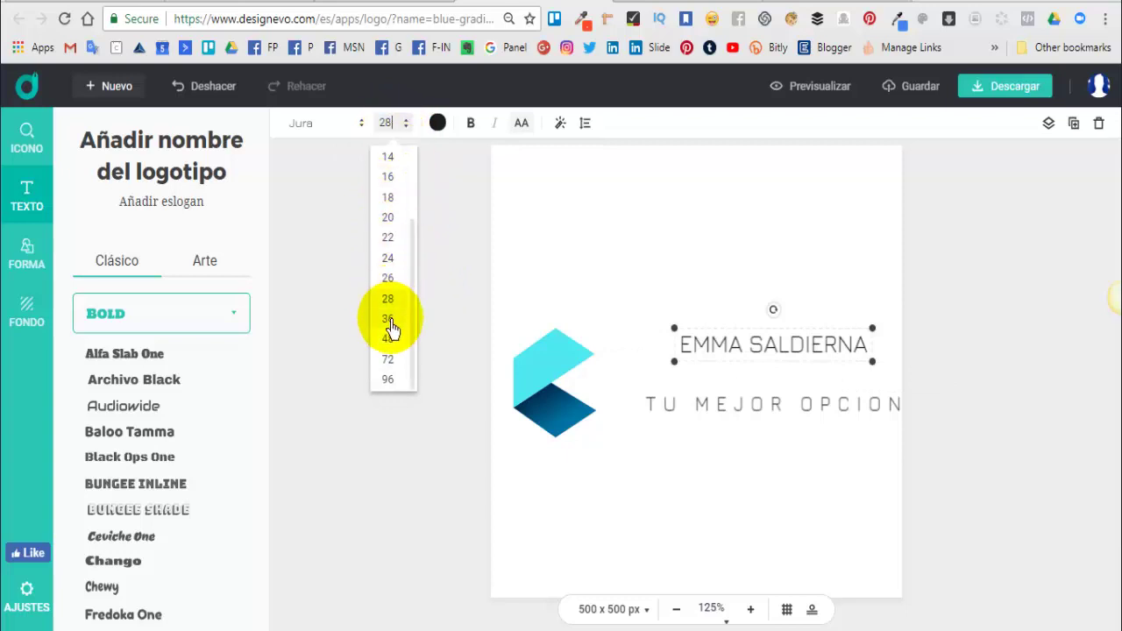
{"action": "left_click", "coordinate": [389, 320]}
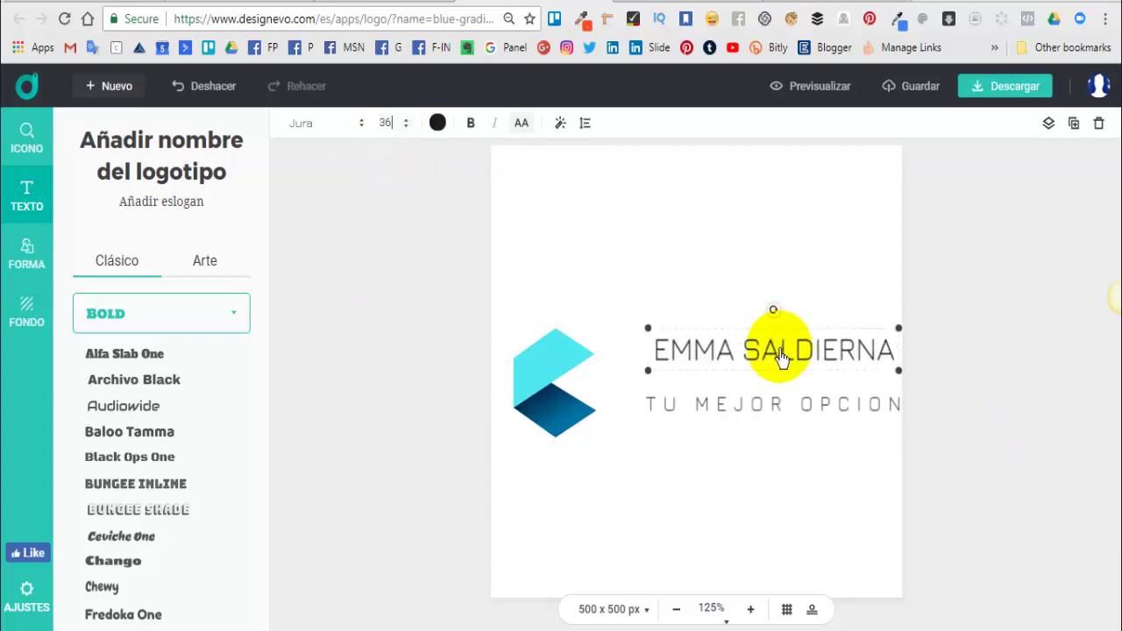
{"action": "left_click_drag", "start_coordinate": [783, 358], "coordinate": [747, 371]}
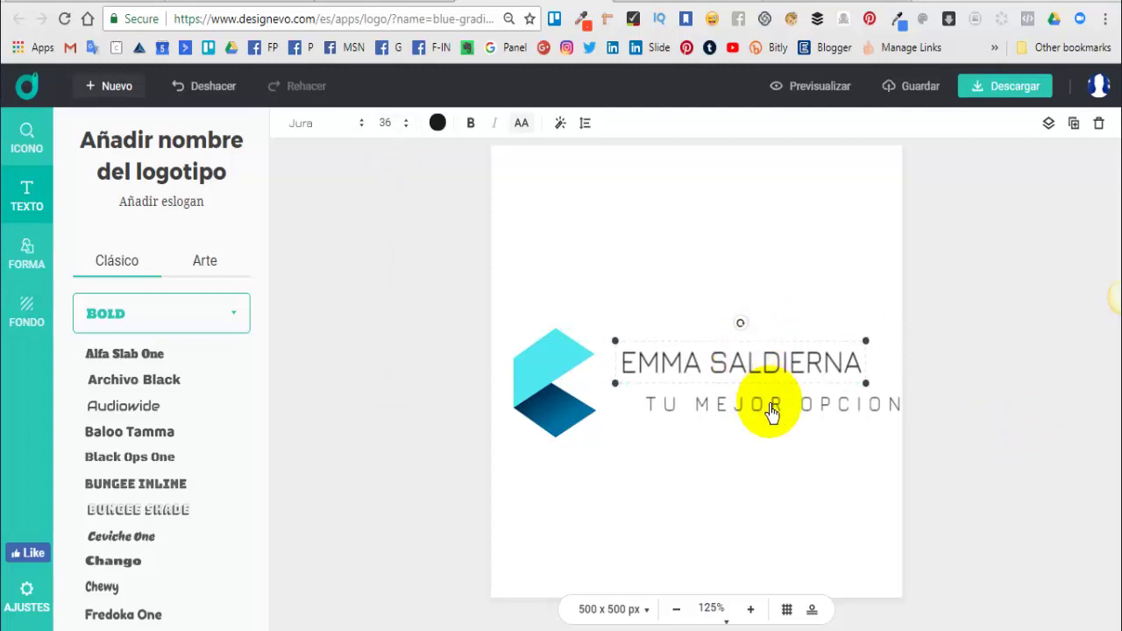
Step: Set the slogan to font size 16 and place it beneath the name
{"action": "left_click_drag", "start_coordinate": [771, 408], "coordinate": [739, 403]}
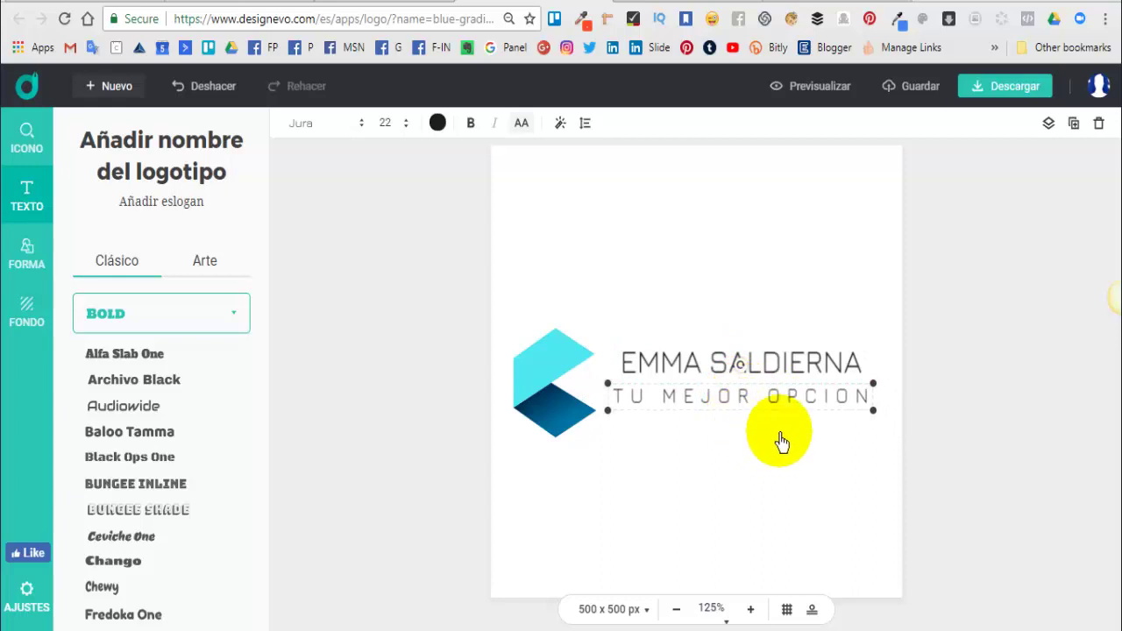
{"action": "left_click", "coordinate": [387, 123]}
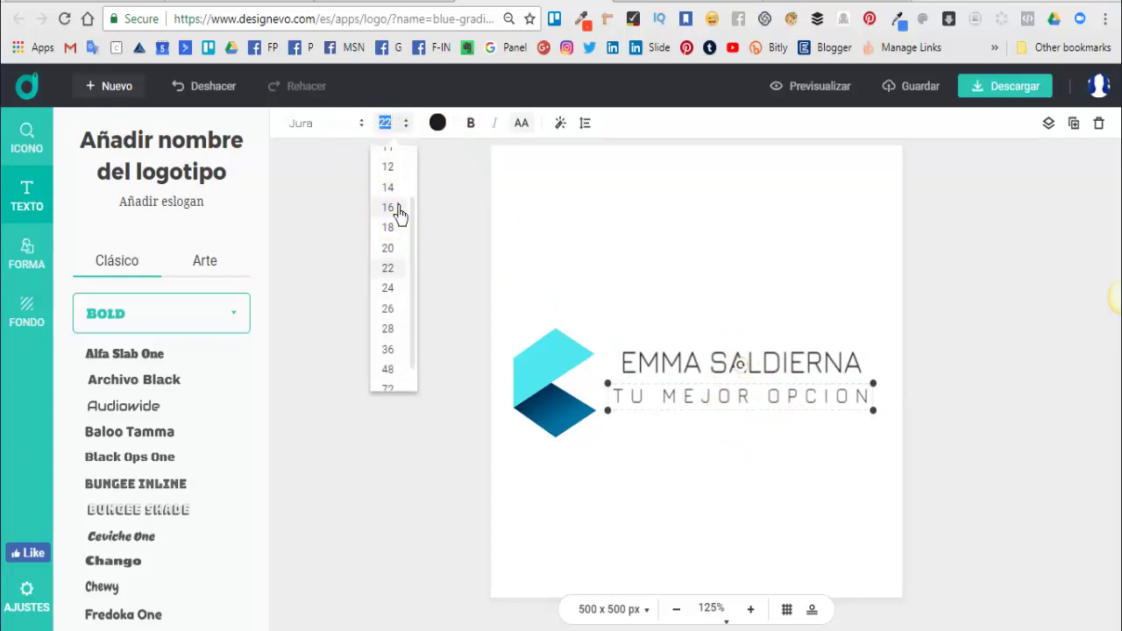
{"action": "left_click", "coordinate": [400, 219]}
{"action": "left_click_drag", "start_coordinate": [759, 407], "coordinate": [753, 453]}
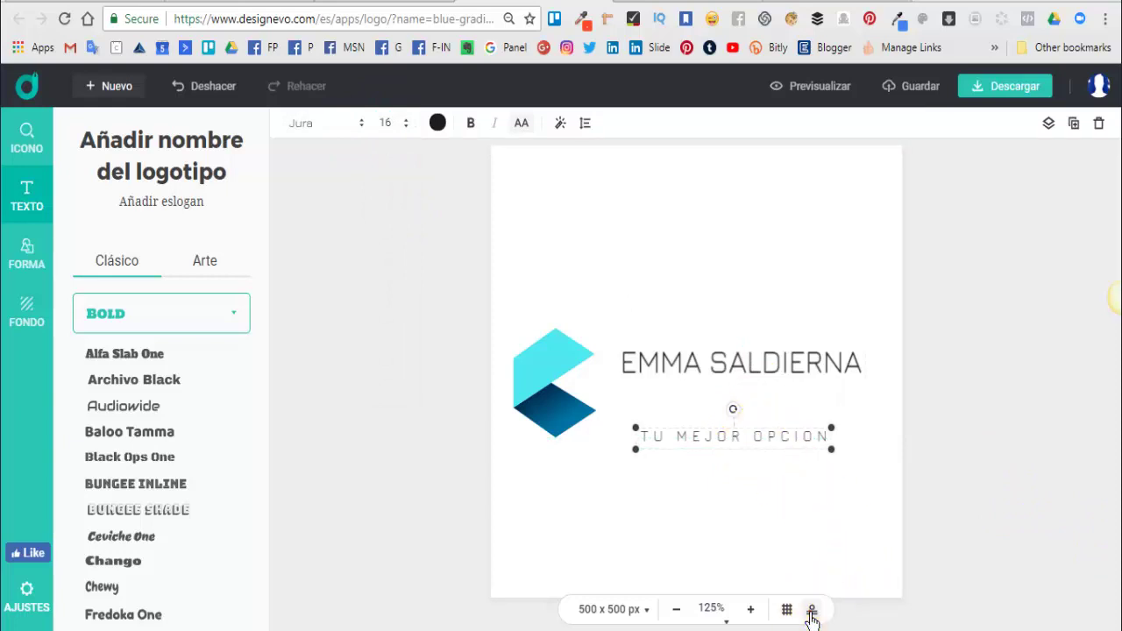
{"action": "left_click", "coordinate": [811, 609]}
Step: Apply the icon-above-text layout and pull the icon, name and slogan tightly together
{"action": "left_click", "coordinate": [777, 565]}
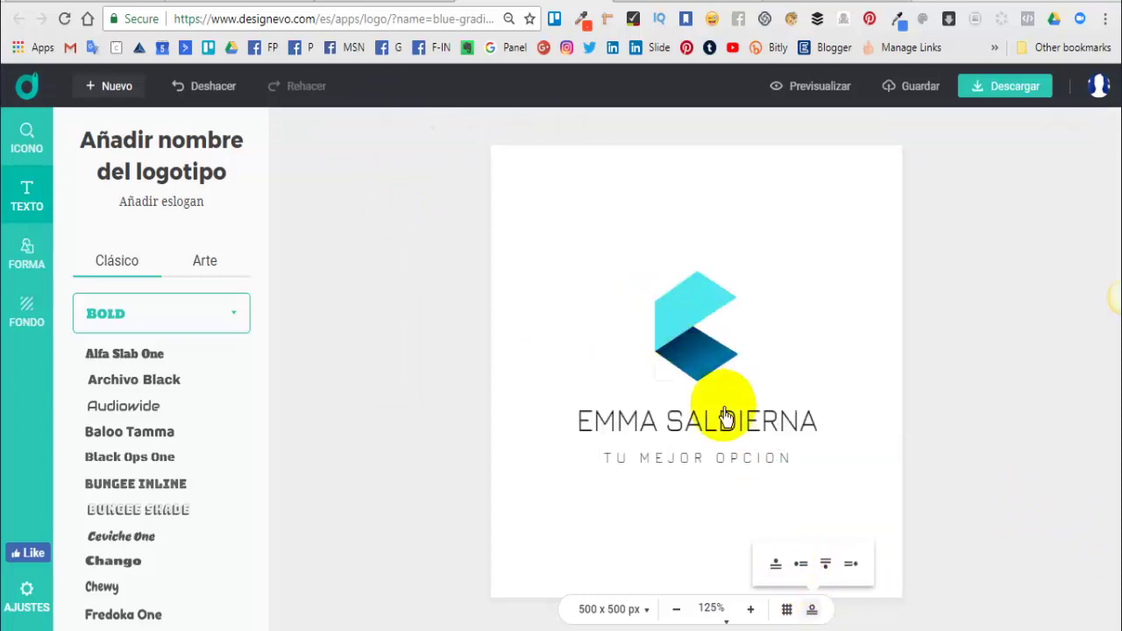
{"action": "left_click", "coordinate": [1020, 518]}
{"action": "left_click_drag", "start_coordinate": [689, 325], "coordinate": [689, 306]}
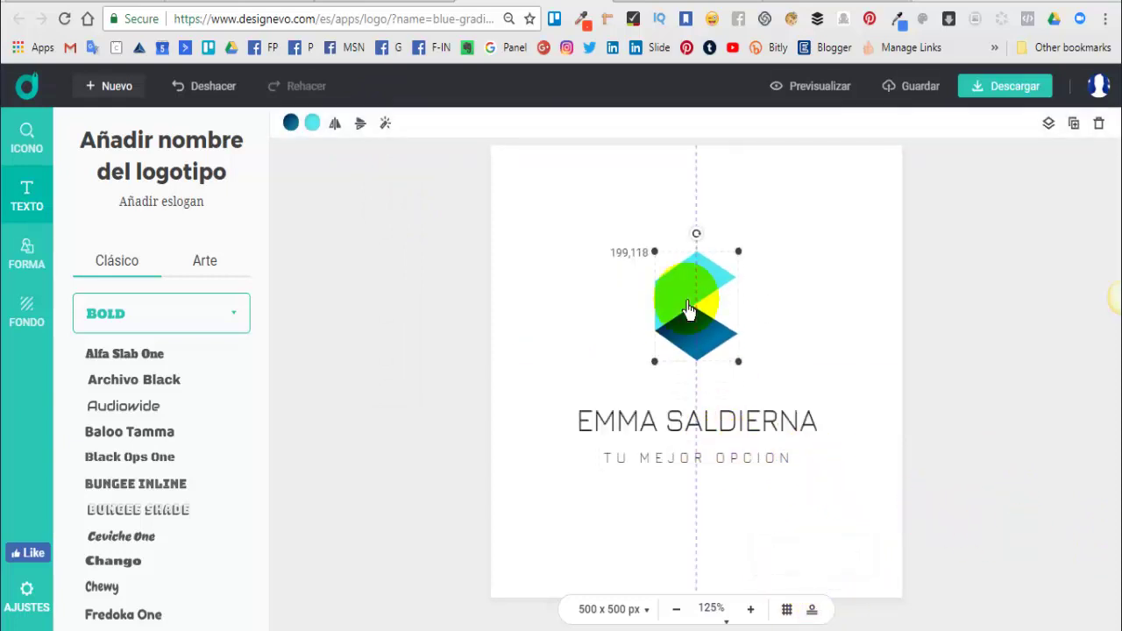
{"action": "left_click_drag", "start_coordinate": [709, 421], "coordinate": [708, 416]}
{"action": "left_click_drag", "start_coordinate": [713, 479], "coordinate": [716, 453]}
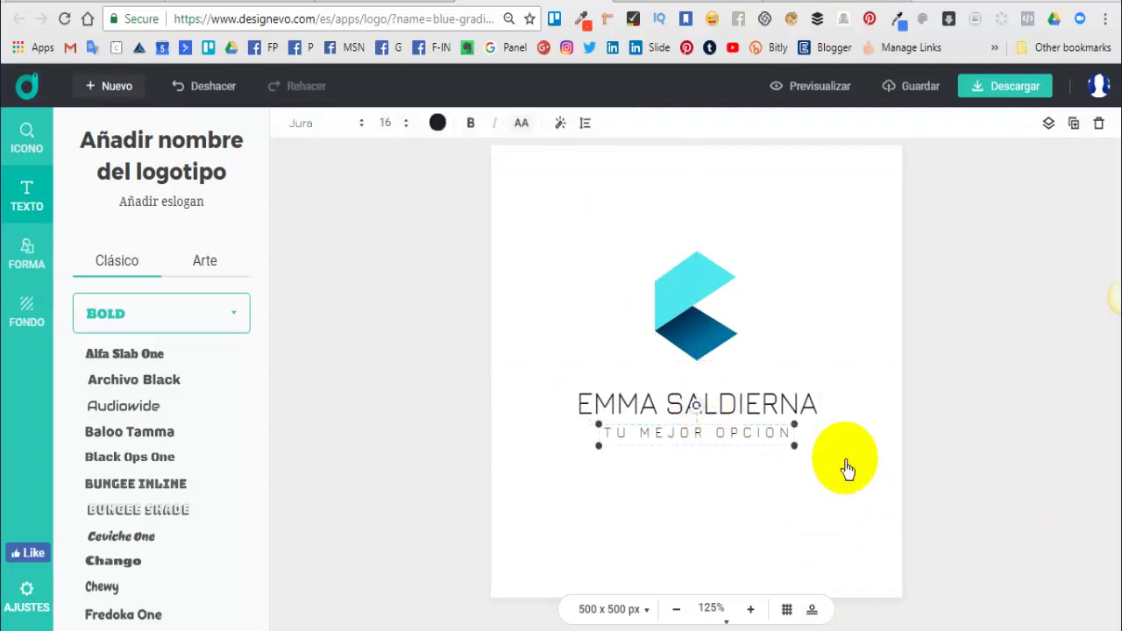
{"action": "left_click", "coordinate": [1013, 463]}
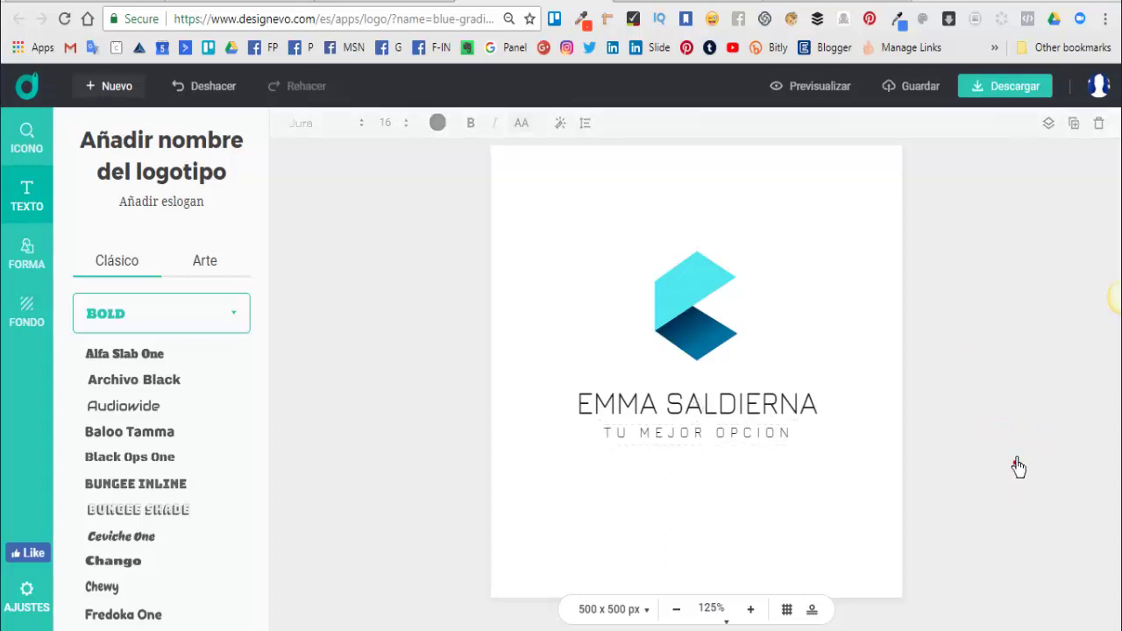
{"action": "left_click_drag", "start_coordinate": [734, 283], "coordinate": [711, 309]}
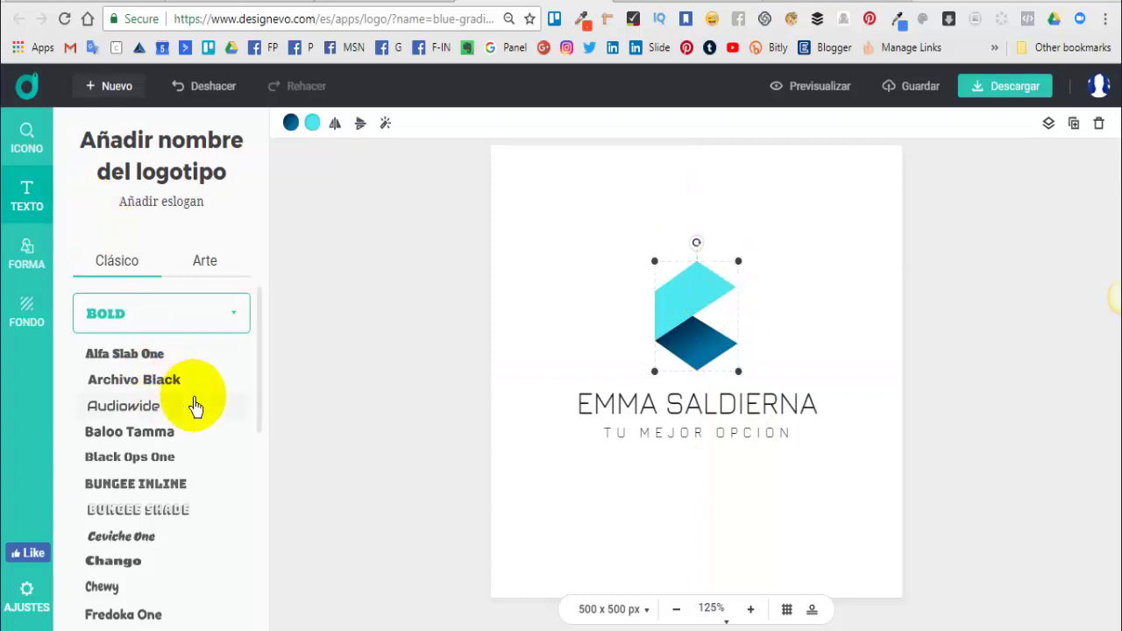
Step: Try Lalezar on the company name, then set it in Modern(Sans) Comfortaa
{"action": "left_click", "coordinate": [619, 407]}
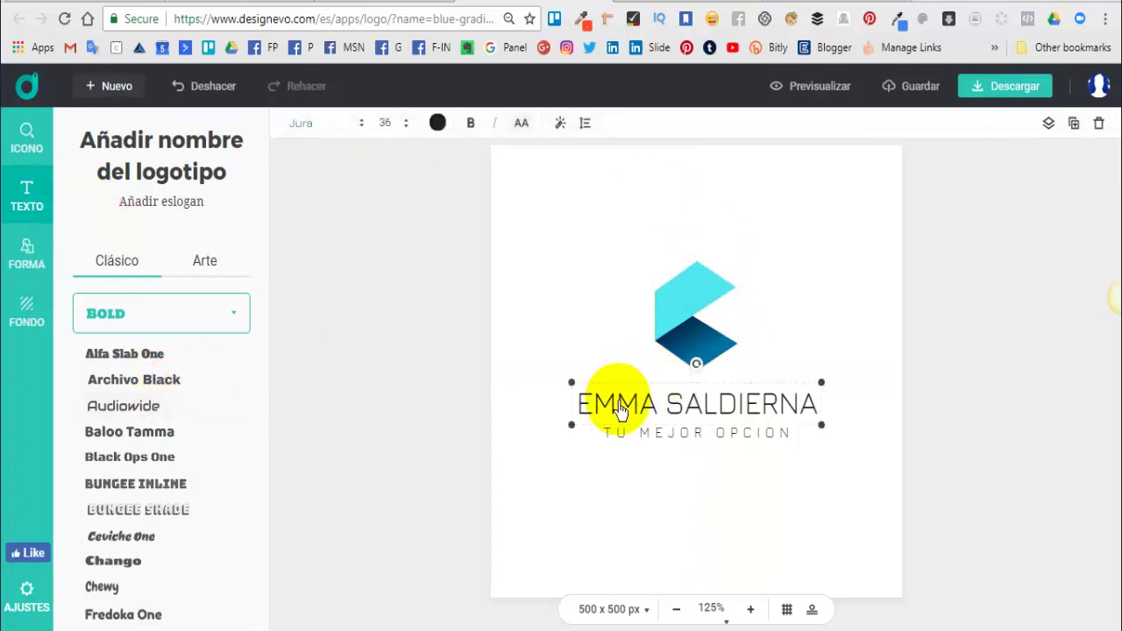
{"action": "left_click", "coordinate": [649, 419]}
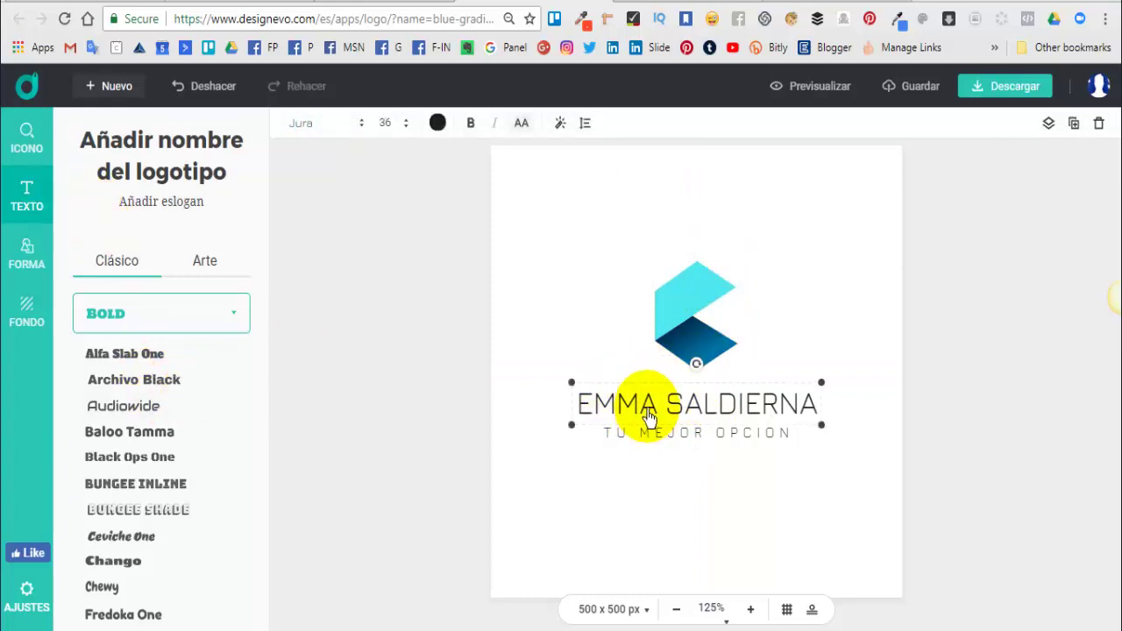
{"action": "scroll", "coordinate": [144, 470], "scroll_direction": "down", "scroll_amount": 1}
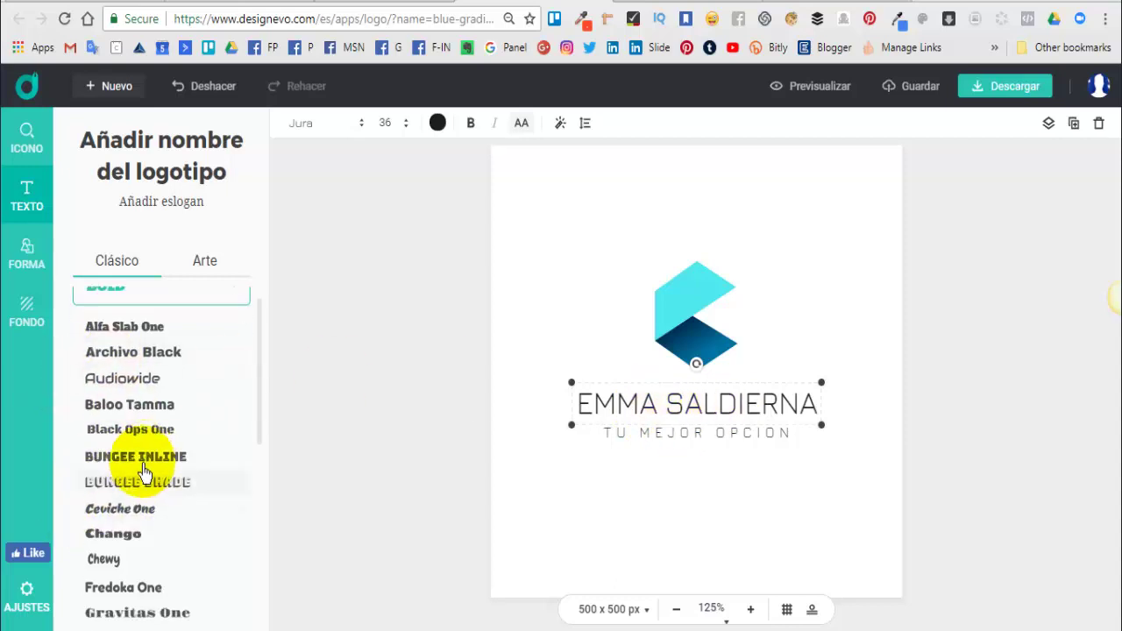
{"action": "scroll", "coordinate": [144, 471], "scroll_direction": "down", "scroll_amount": 3}
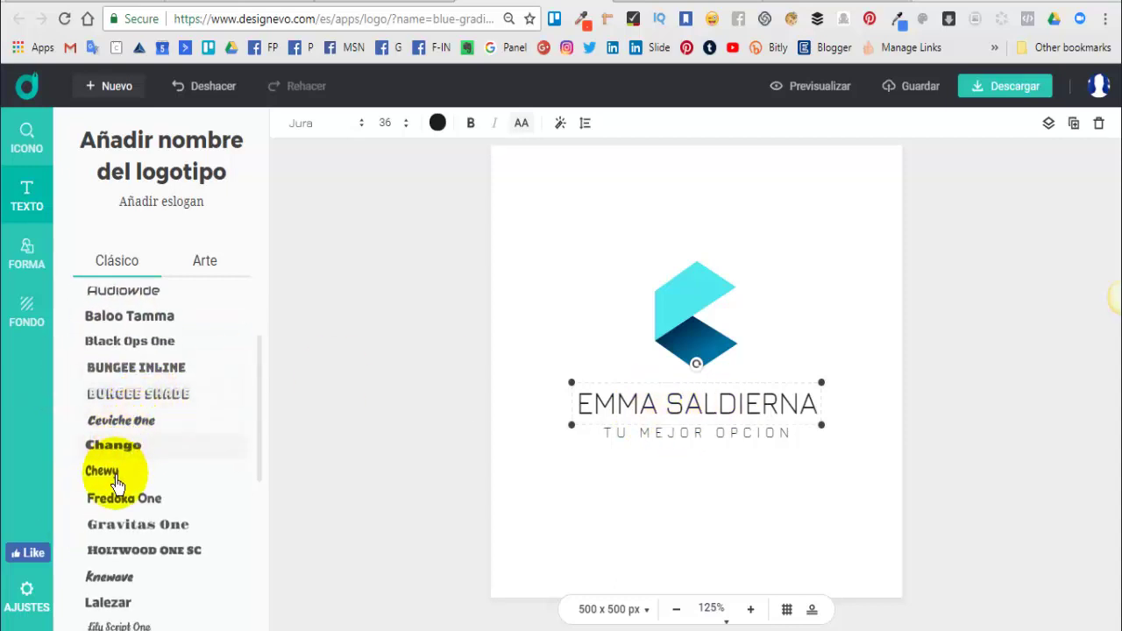
{"action": "left_click", "coordinate": [111, 607]}
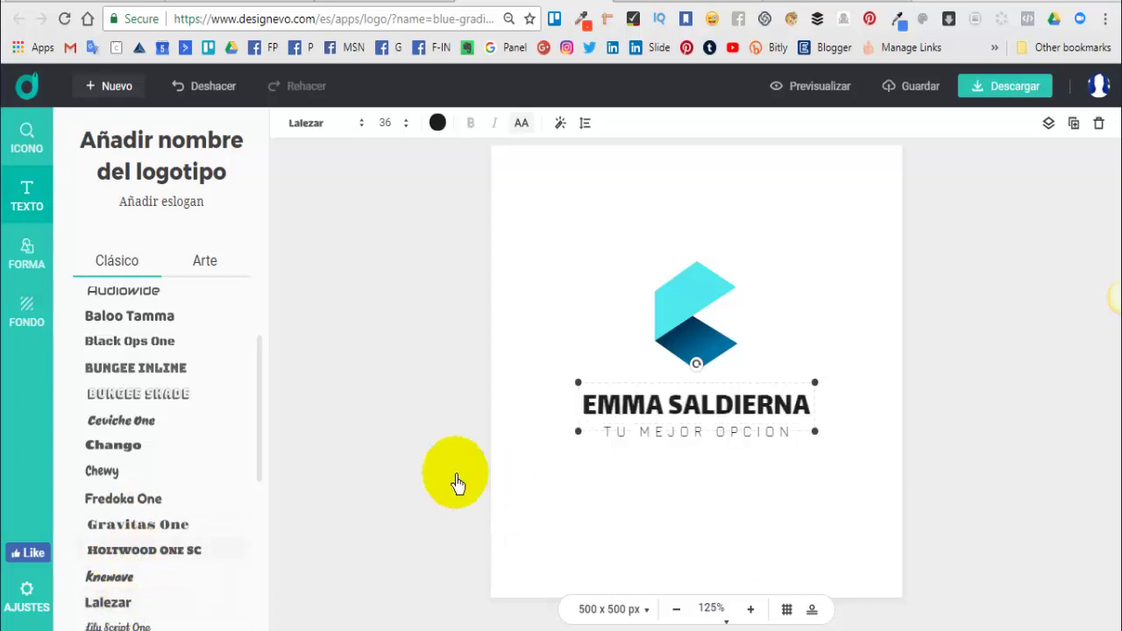
{"action": "scroll", "coordinate": [126, 538], "scroll_direction": "down", "scroll_amount": 4}
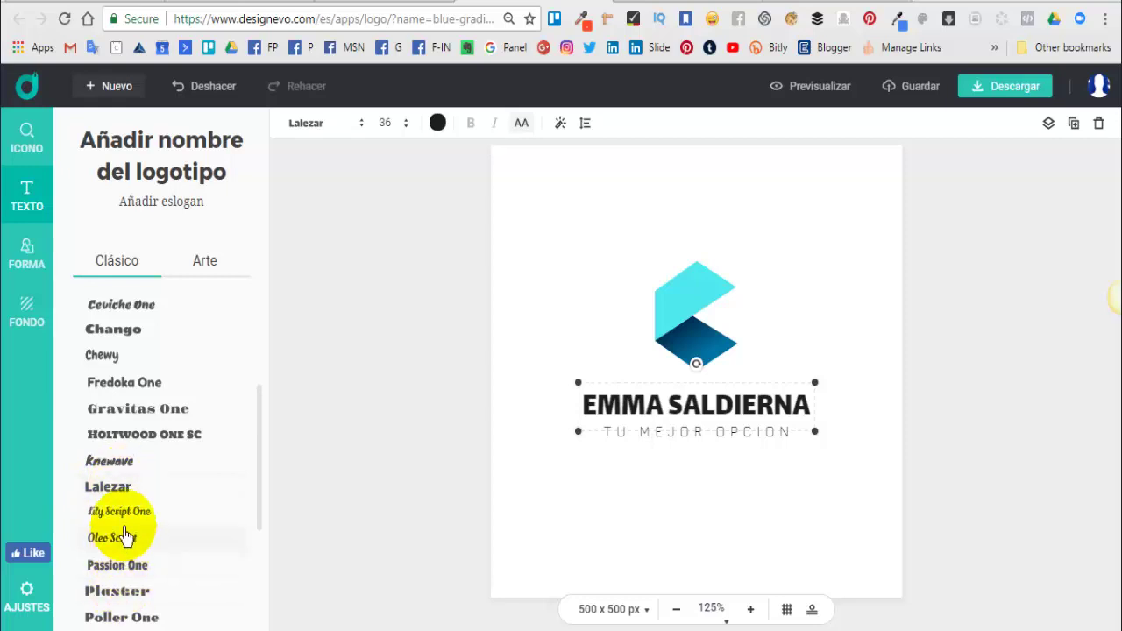
{"action": "scroll", "coordinate": [123, 561], "scroll_direction": "down", "scroll_amount": 4}
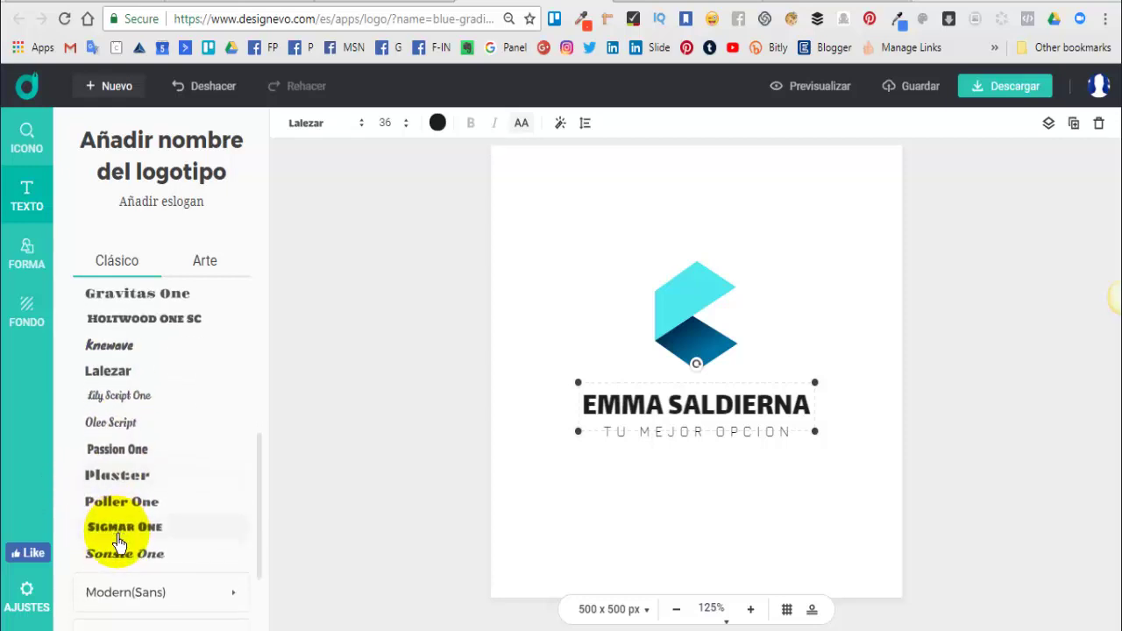
{"action": "left_click", "coordinate": [140, 596]}
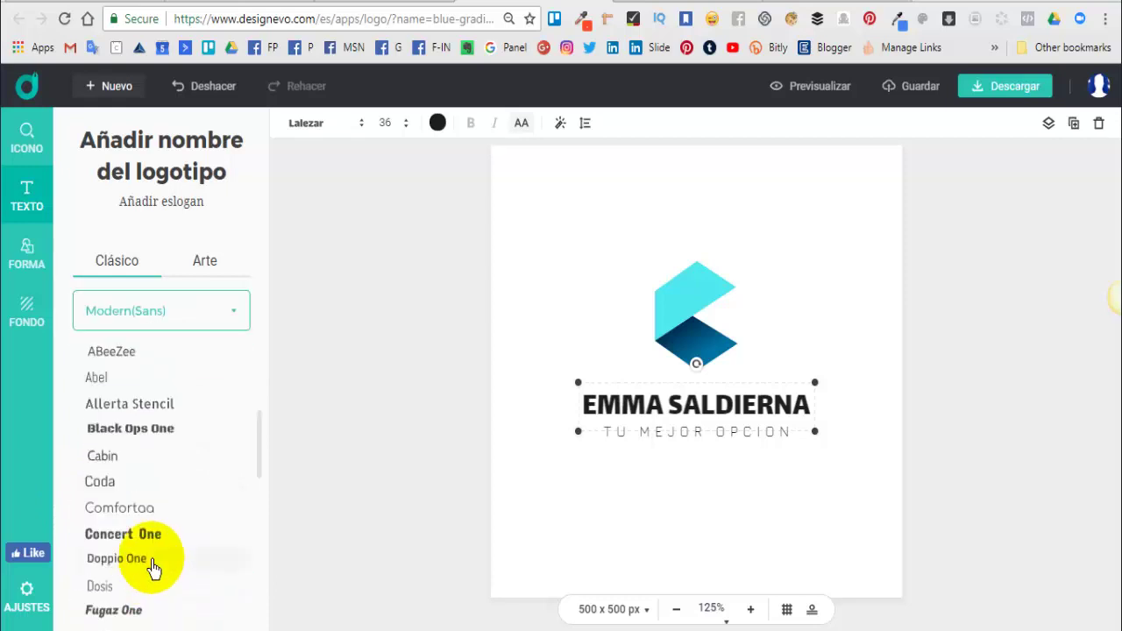
{"action": "left_click", "coordinate": [128, 515]}
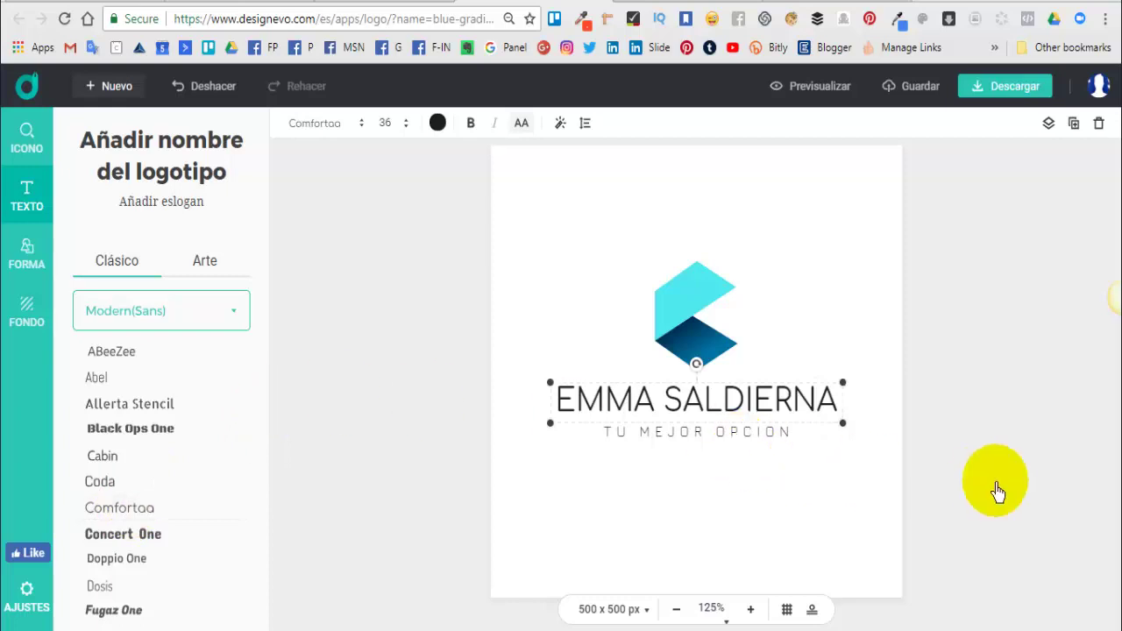
{"action": "left_click", "coordinate": [999, 493]}
Step: Browse the badge shapes in the shape library
{"action": "left_click", "coordinate": [23, 274]}
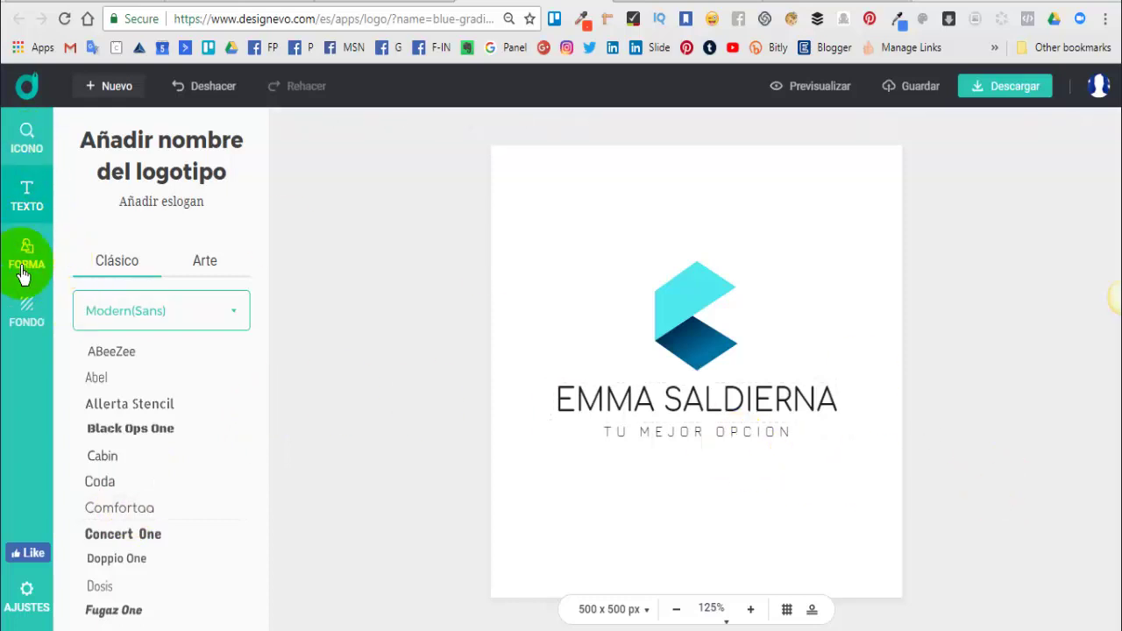
{"action": "left_click", "coordinate": [25, 261]}
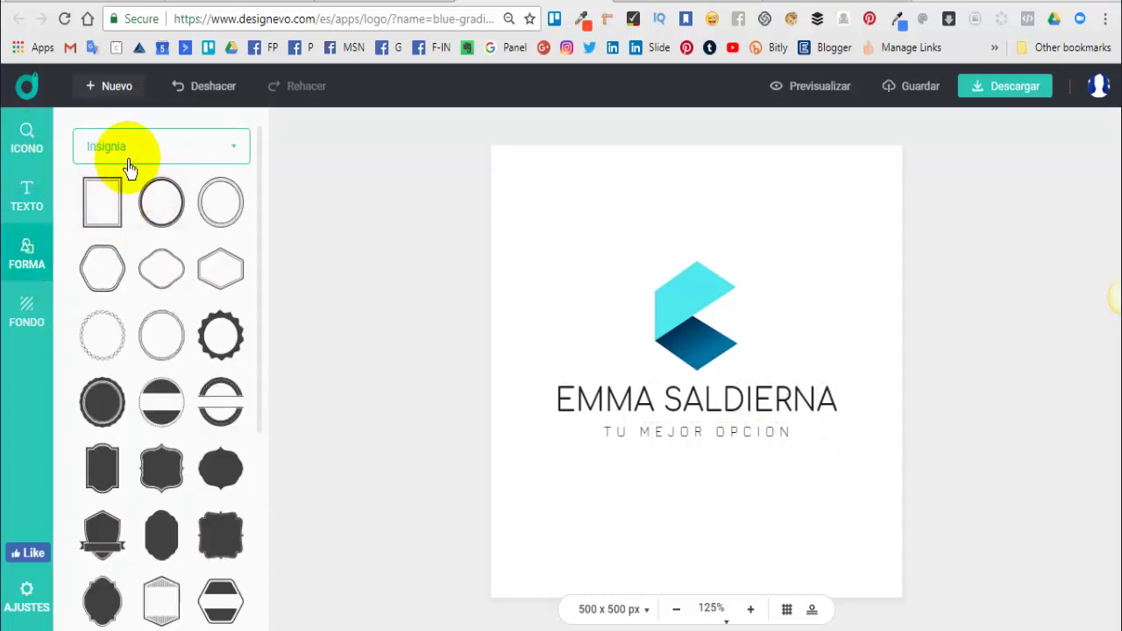
{"action": "scroll", "coordinate": [112, 491], "scroll_direction": "down", "scroll_amount": 5}
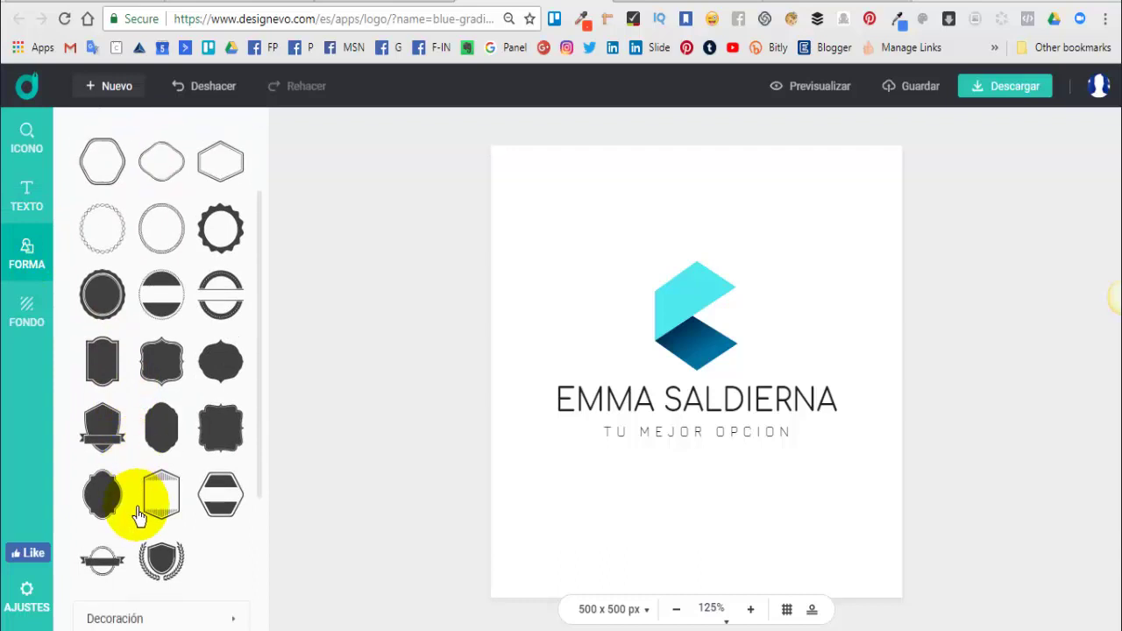
Step: Try solid blue, black, dark grey and red logo backgrounds
{"action": "left_click", "coordinate": [23, 313]}
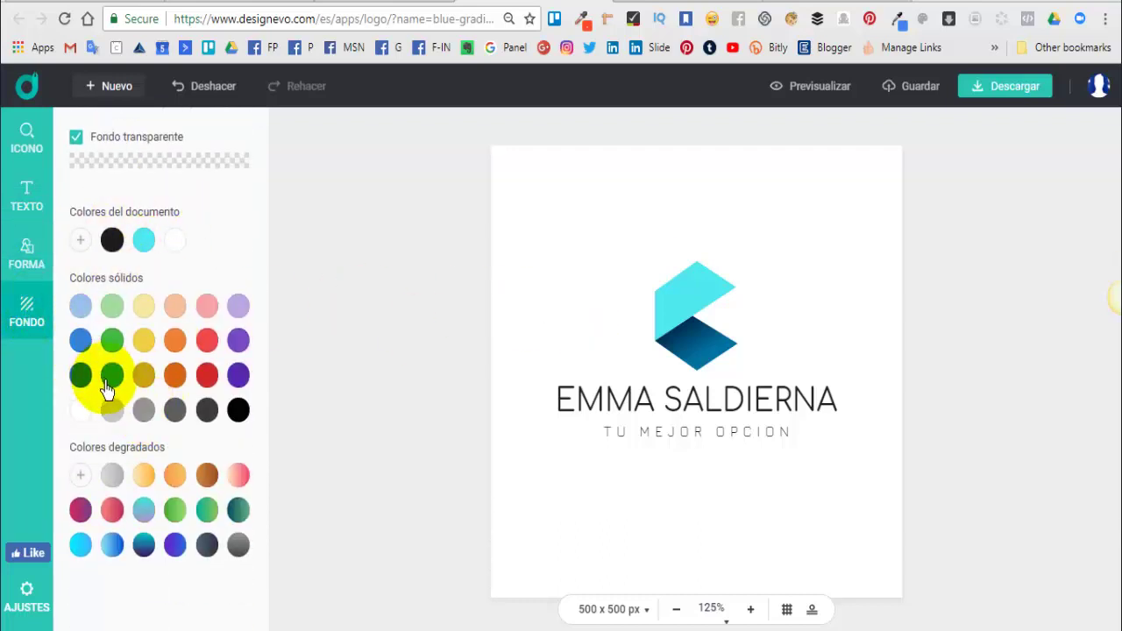
{"action": "left_click", "coordinate": [79, 342]}
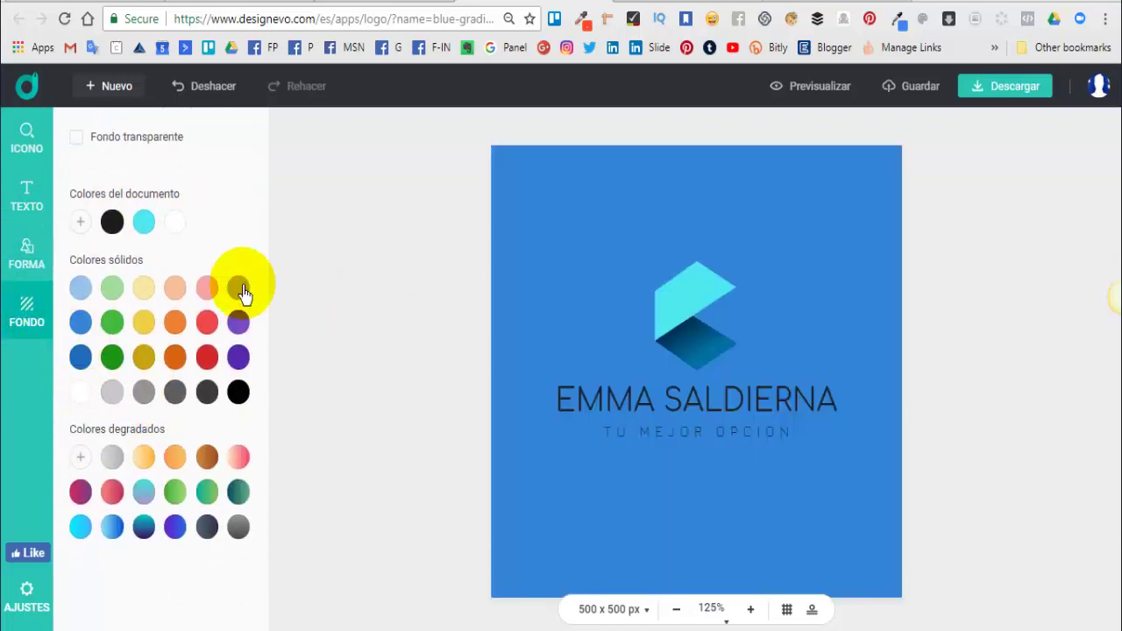
{"action": "left_click", "coordinate": [238, 392]}
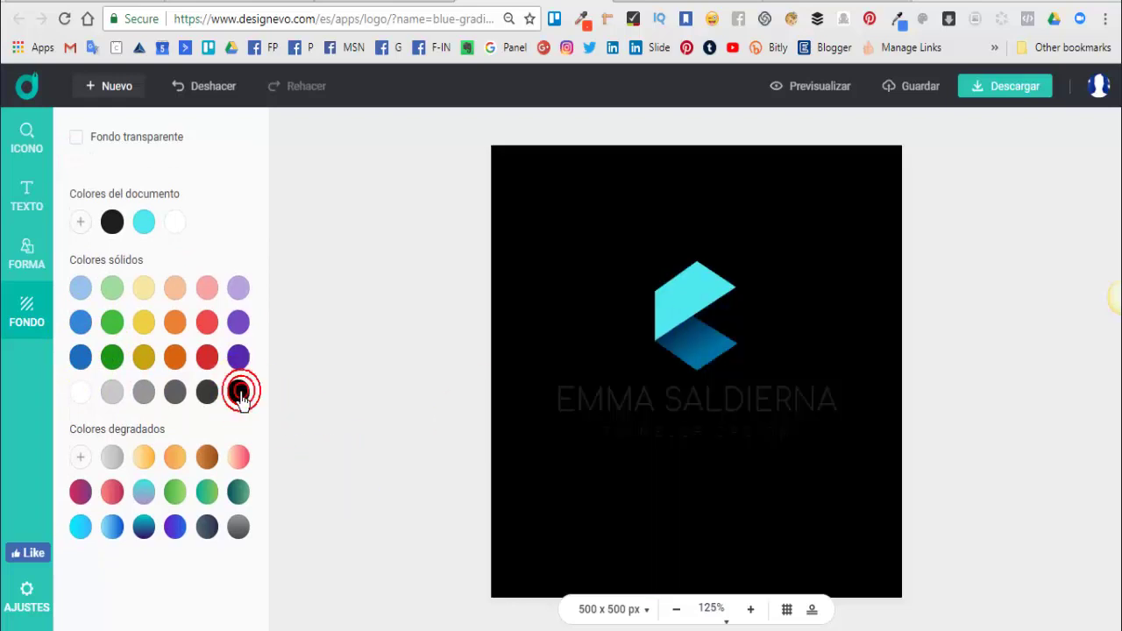
{"action": "left_click", "coordinate": [207, 392]}
{"action": "left_click", "coordinate": [211, 327]}
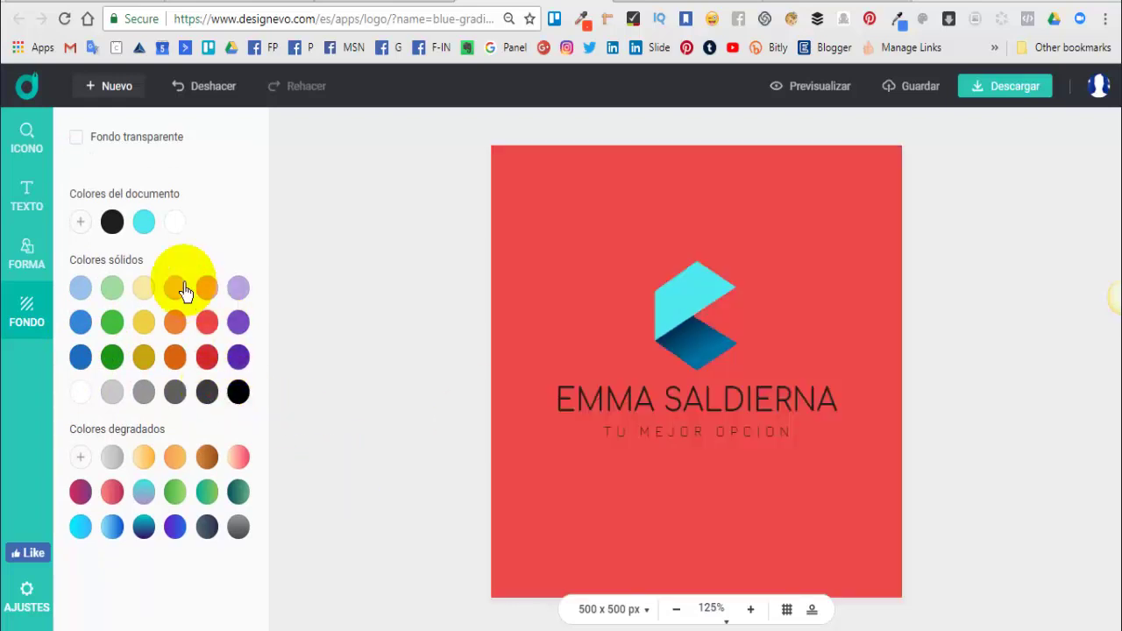
Step: Try grey, light grey, teal-purple and blue gradient backgrounds, then make the background transparent
{"action": "left_click", "coordinate": [238, 526]}
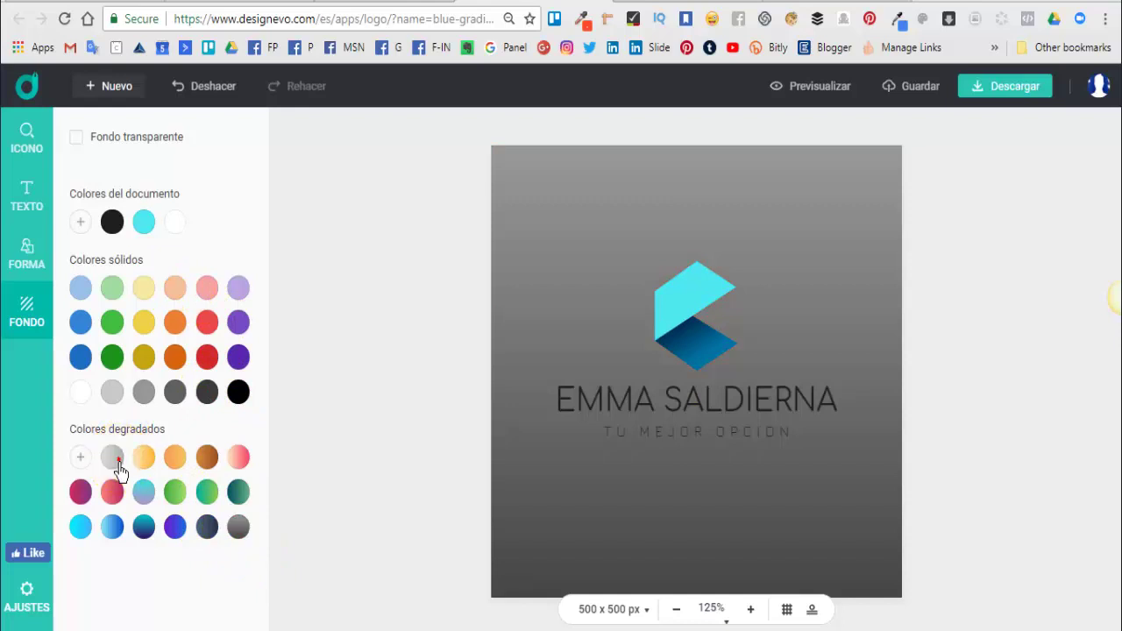
{"action": "left_click", "coordinate": [112, 460]}
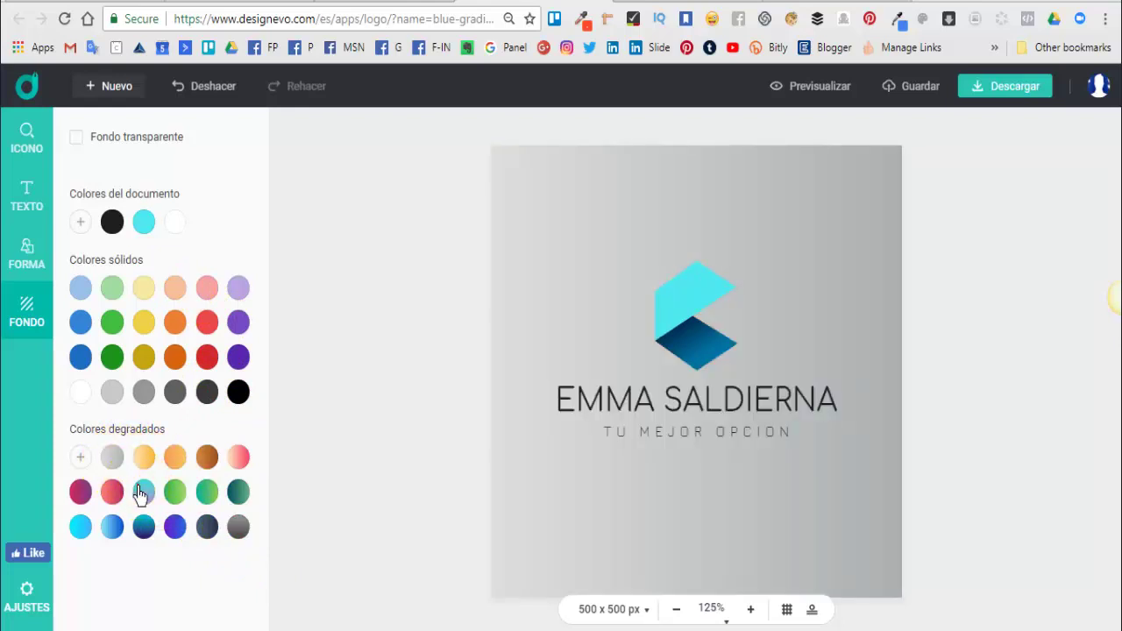
{"action": "left_click", "coordinate": [140, 493]}
{"action": "left_click", "coordinate": [103, 527]}
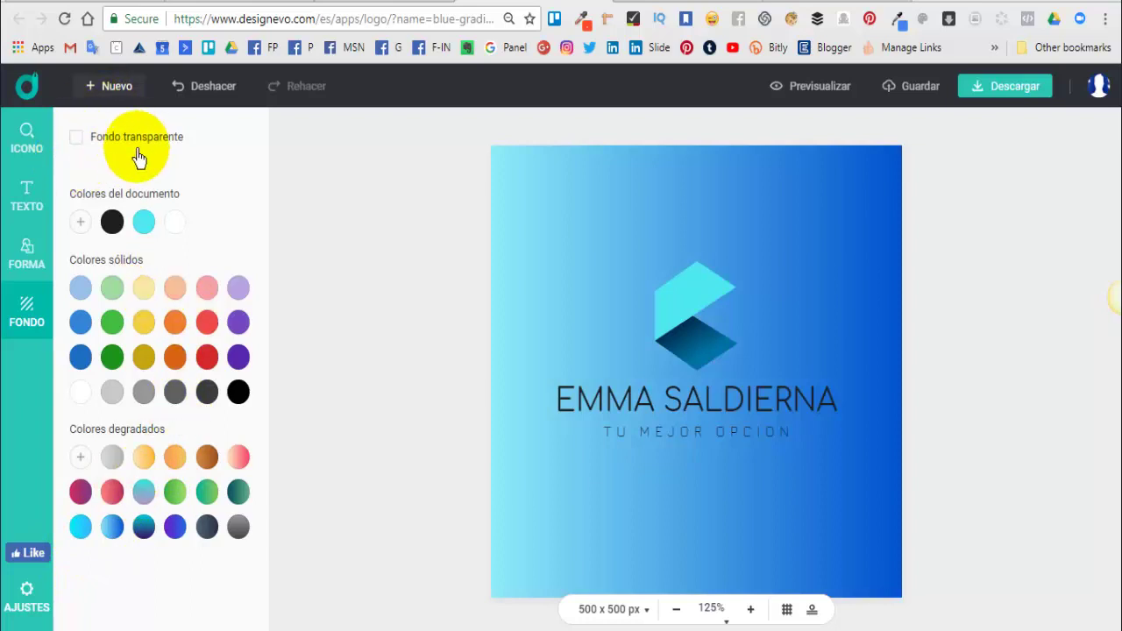
{"action": "left_click", "coordinate": [76, 140]}
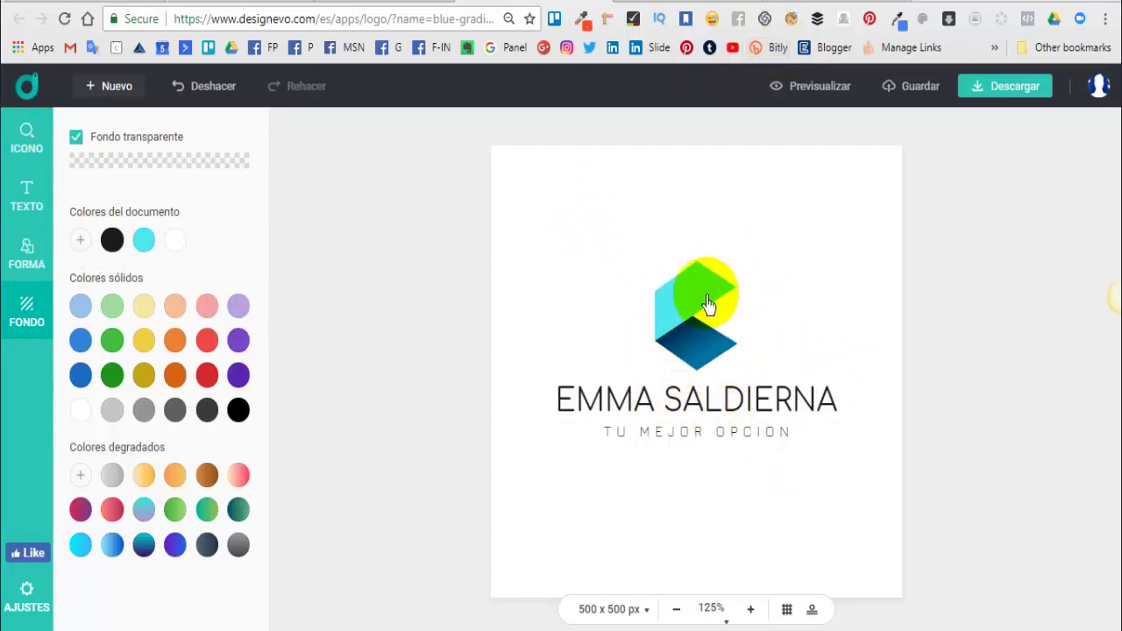
Step: Preview the logo on business card, notebook, T-shirt and office mockups, then save it
{"action": "left_click", "coordinate": [813, 122]}
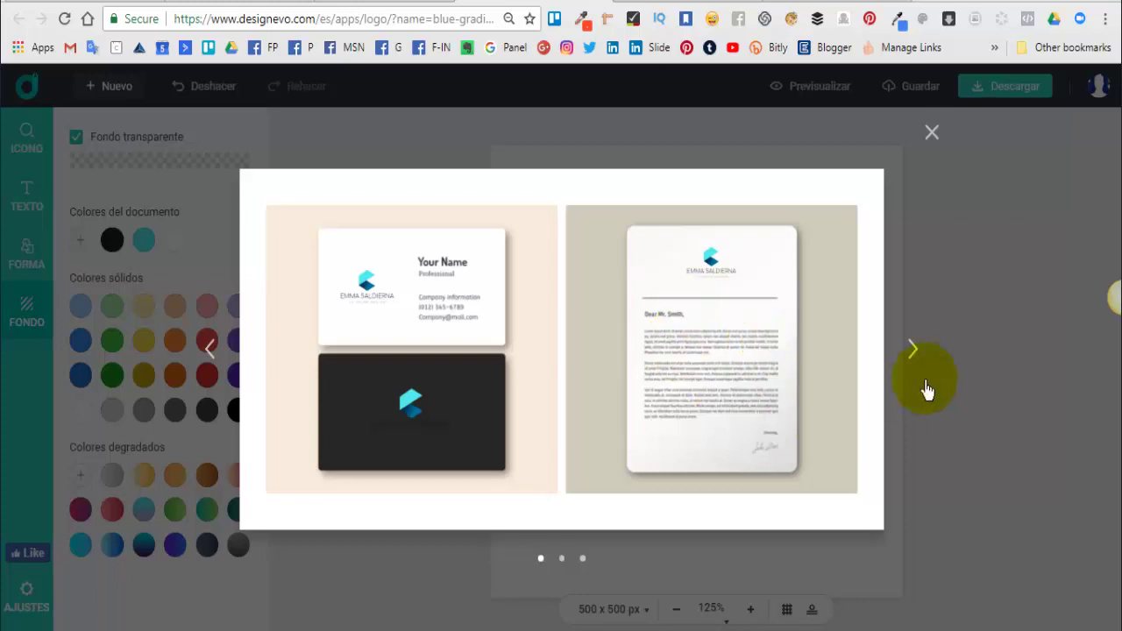
{"action": "left_click", "coordinate": [913, 351]}
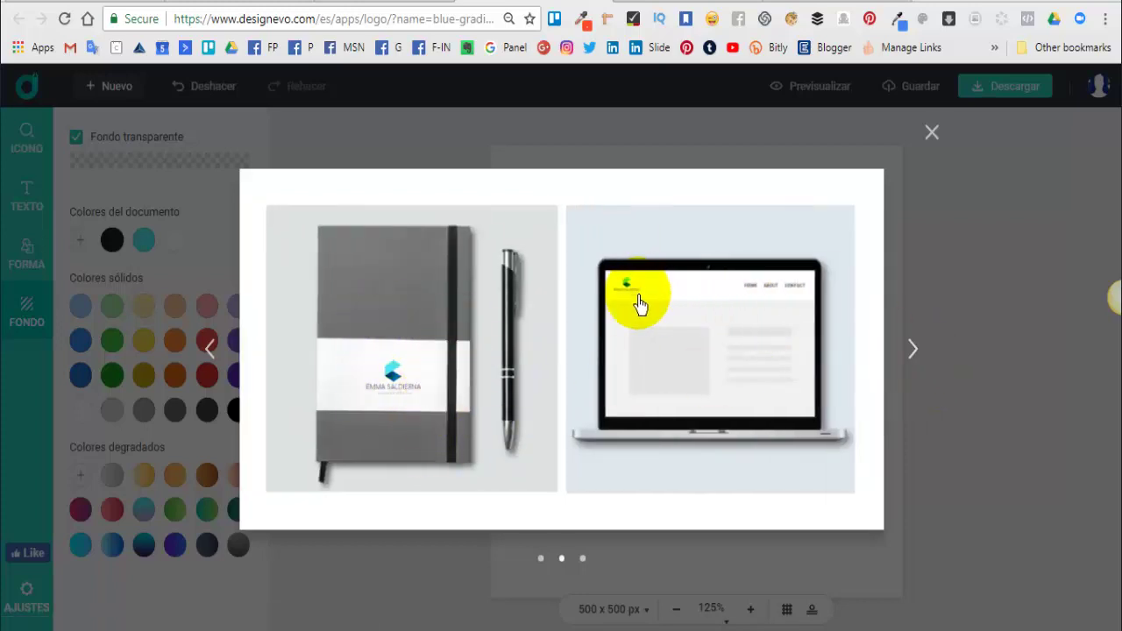
{"action": "left_click", "coordinate": [913, 351]}
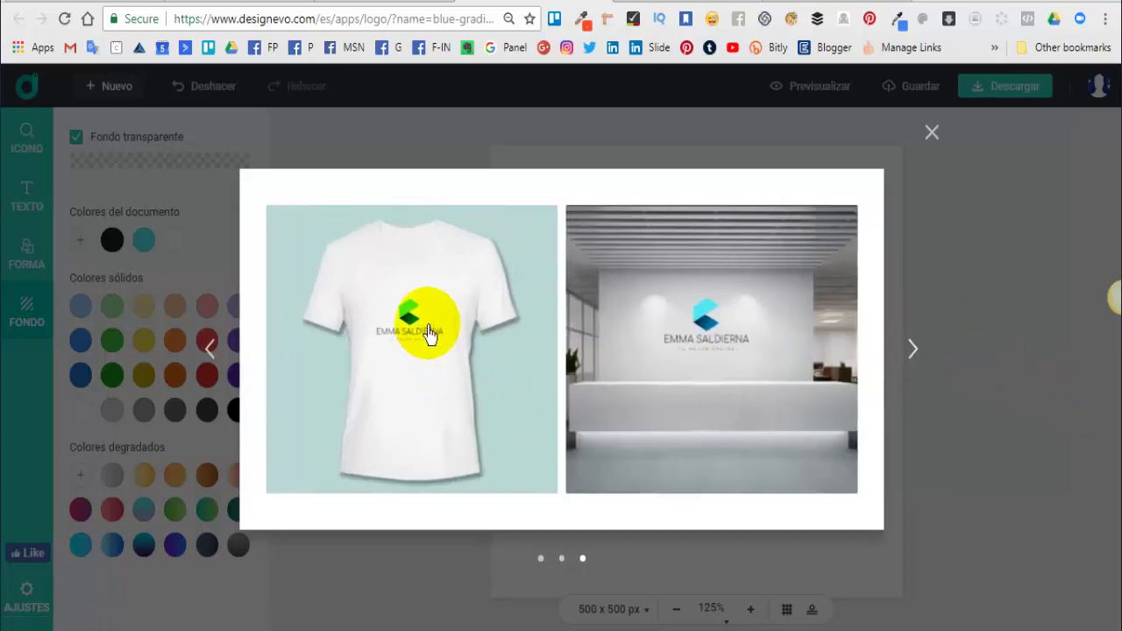
{"action": "left_click", "coordinate": [914, 352]}
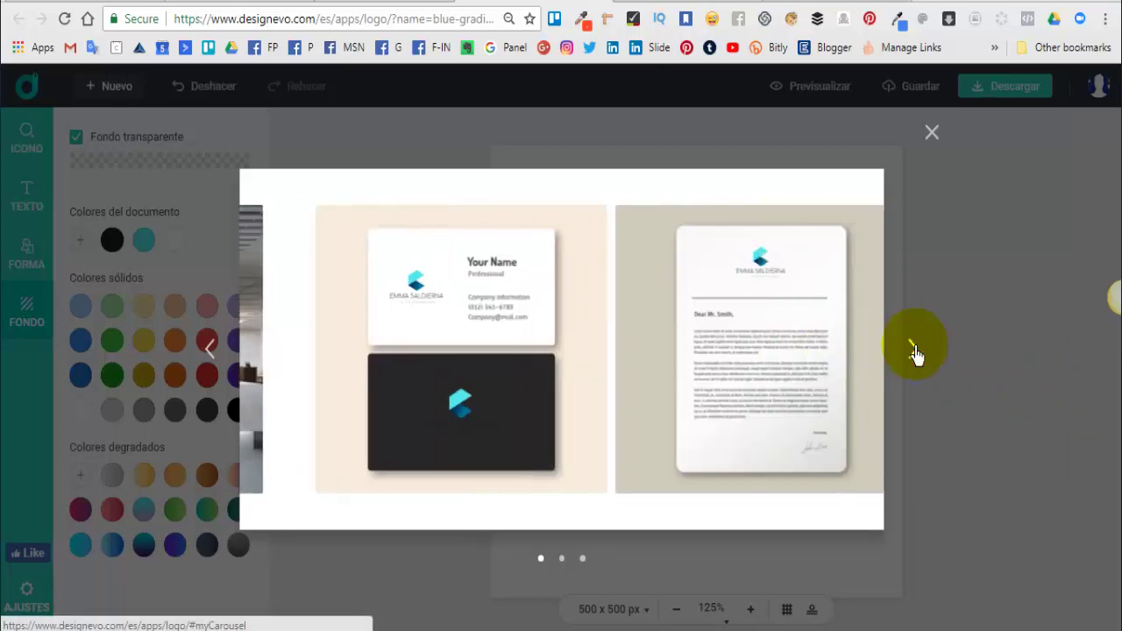
{"action": "left_click", "coordinate": [932, 133]}
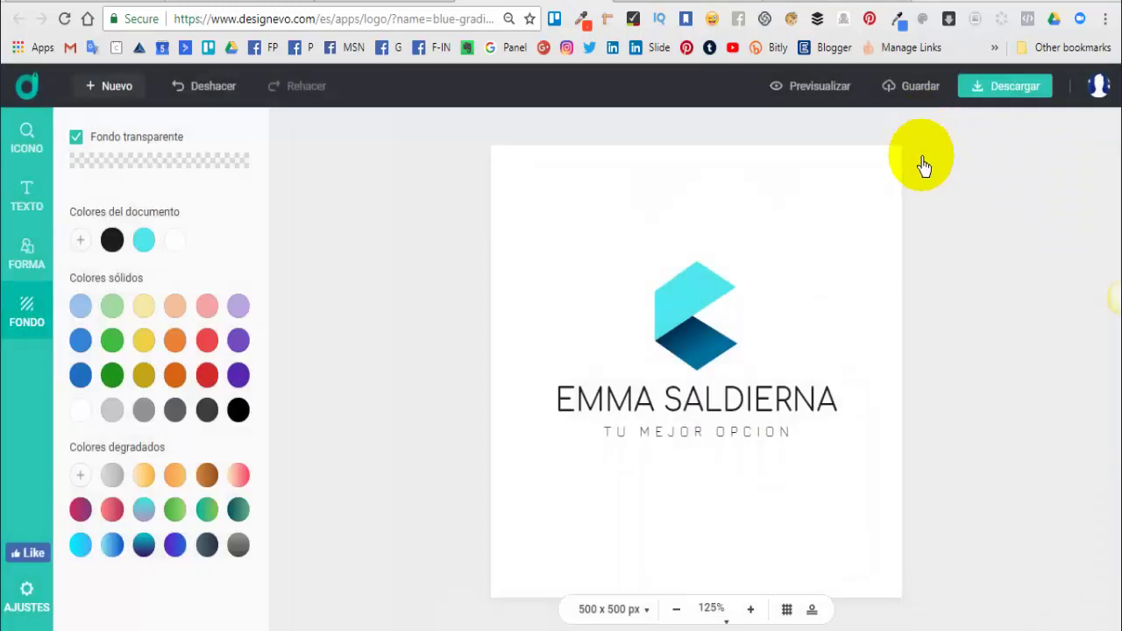
{"action": "left_click", "coordinate": [912, 89]}
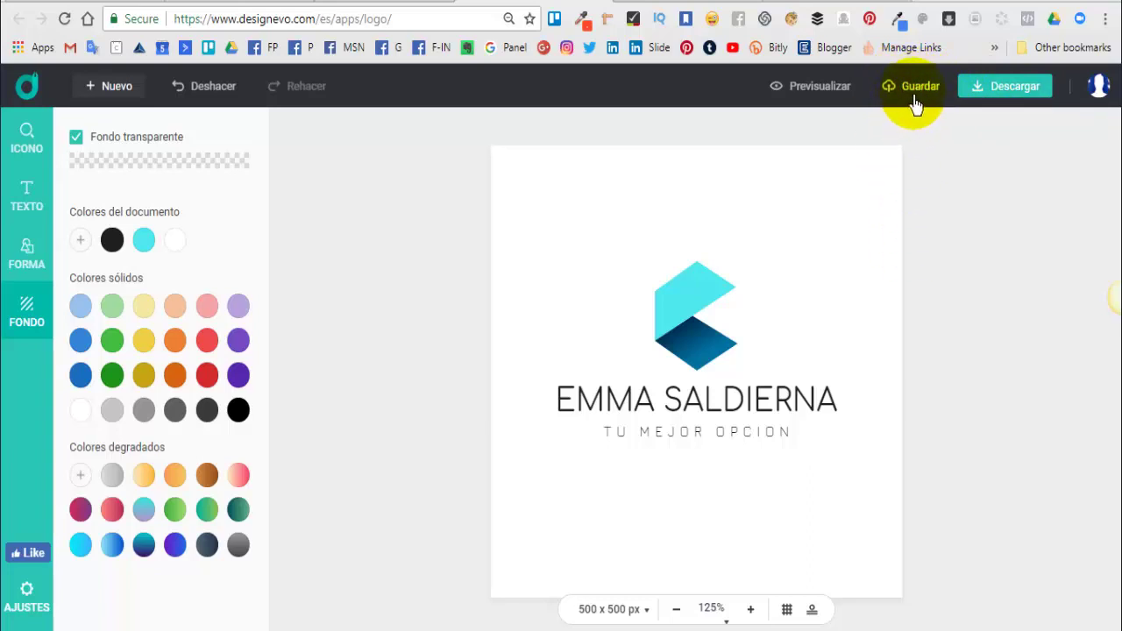
Step: Dismiss the account menu and bring up the logo's download and pricing page
{"action": "left_click", "coordinate": [1099, 88]}
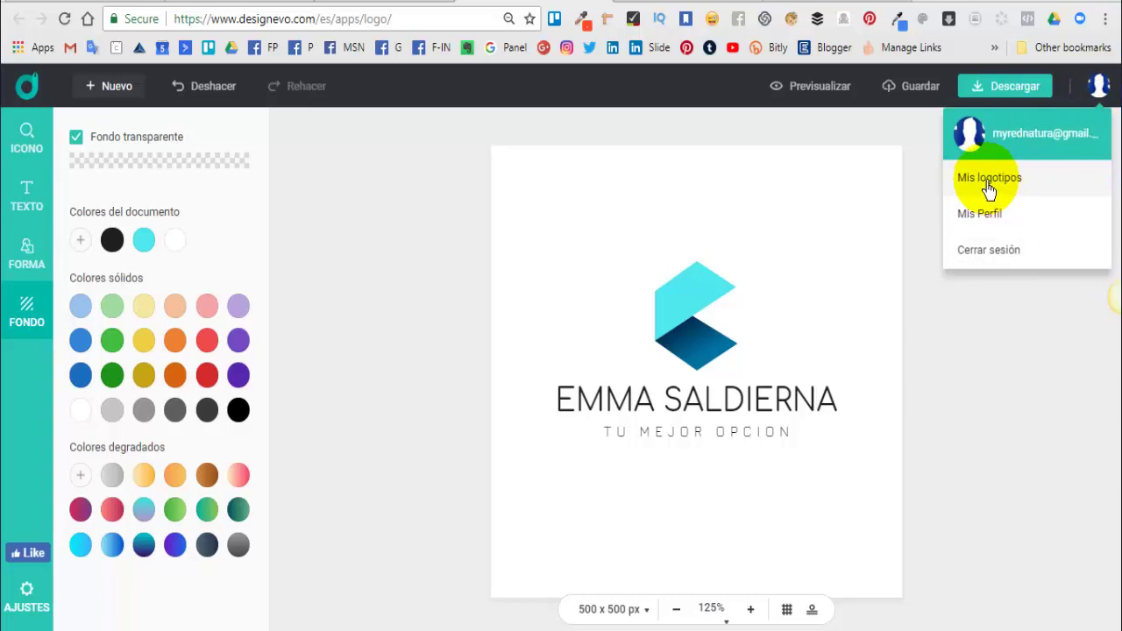
{"action": "left_click", "coordinate": [991, 375]}
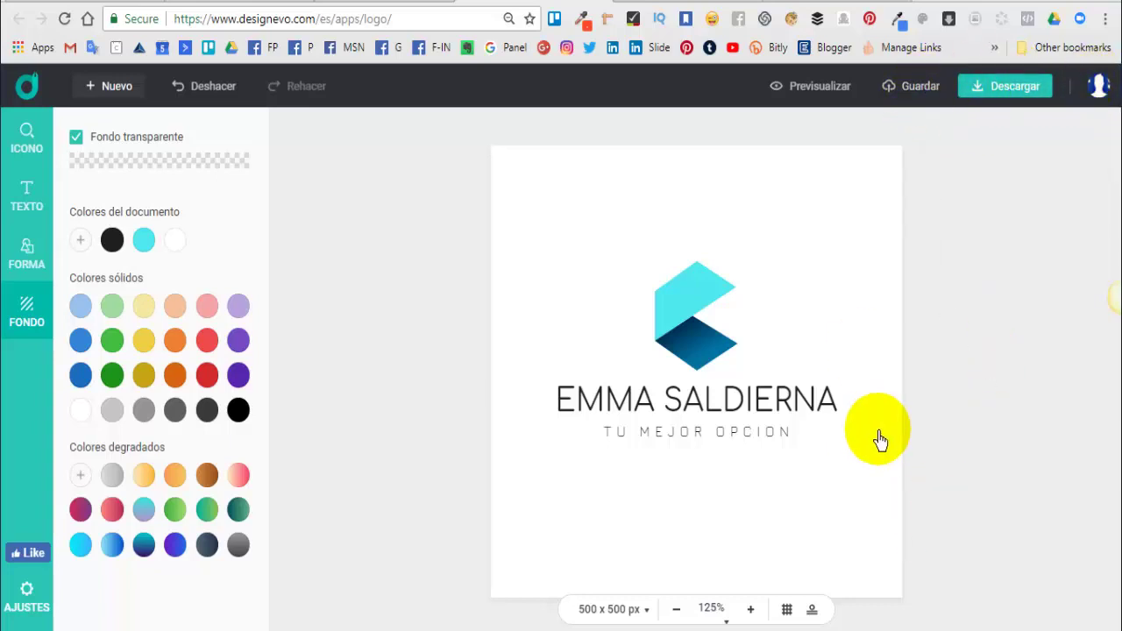
{"action": "left_click", "coordinate": [1004, 92]}
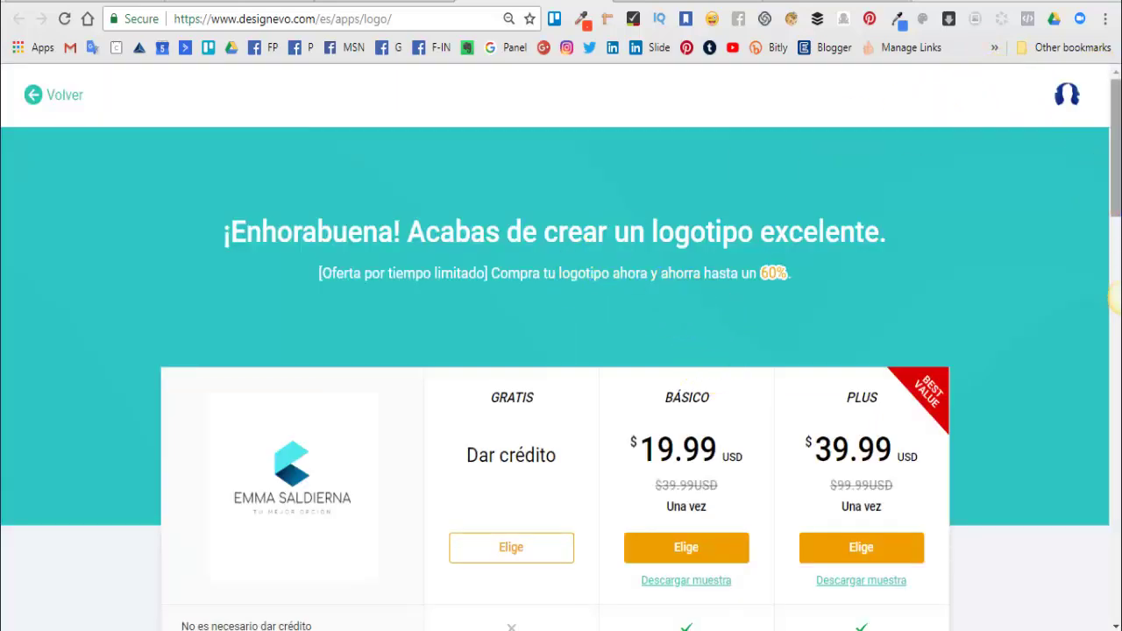
{"action": "scroll", "coordinate": [1113, 170], "scroll_direction": "down", "scroll_amount": 1}
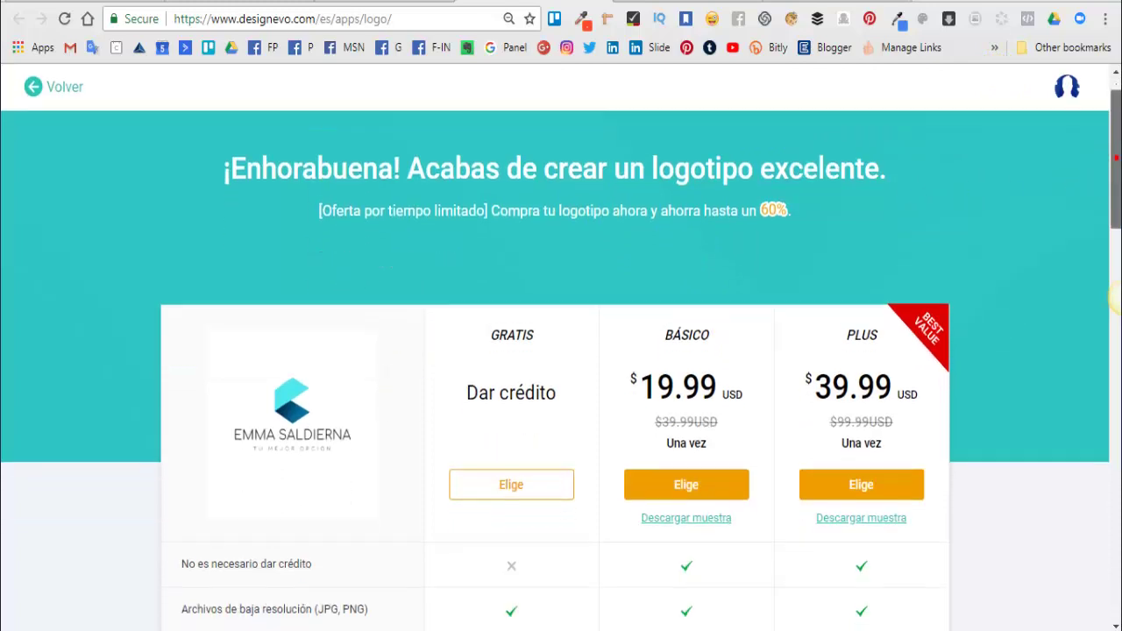
{"action": "scroll", "coordinate": [1115, 297], "scroll_direction": "up", "scroll_amount": 1}
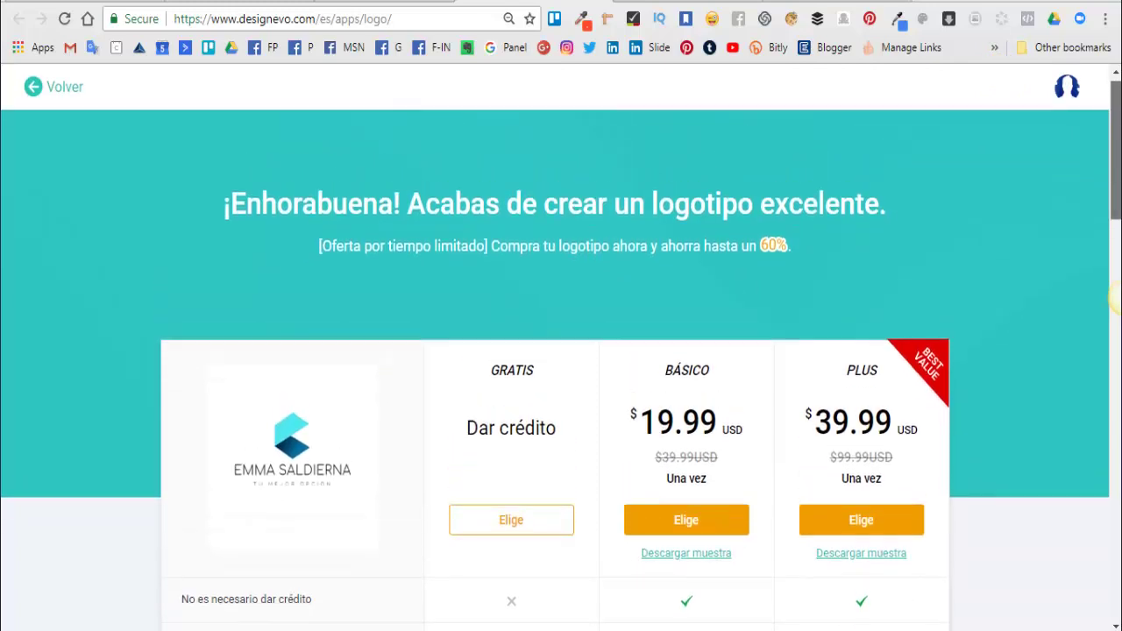
{"action": "scroll", "coordinate": [1113, 298], "scroll_direction": "down", "scroll_amount": 1}
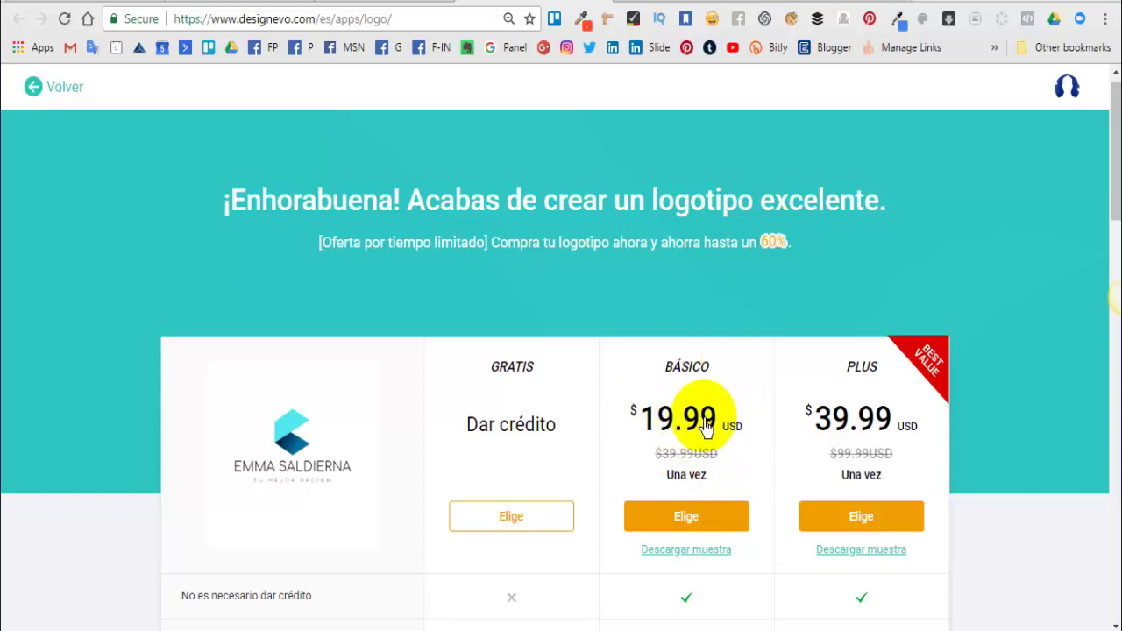
Step: Review the Gratis, Básico ($19.99) and Plus ($39.99) plans and their feature comparison
{"action": "scroll", "coordinate": [697, 531], "scroll_direction": "down", "scroll_amount": 1}
{"action": "scroll", "coordinate": [697, 537], "scroll_direction": "down", "scroll_amount": 5}
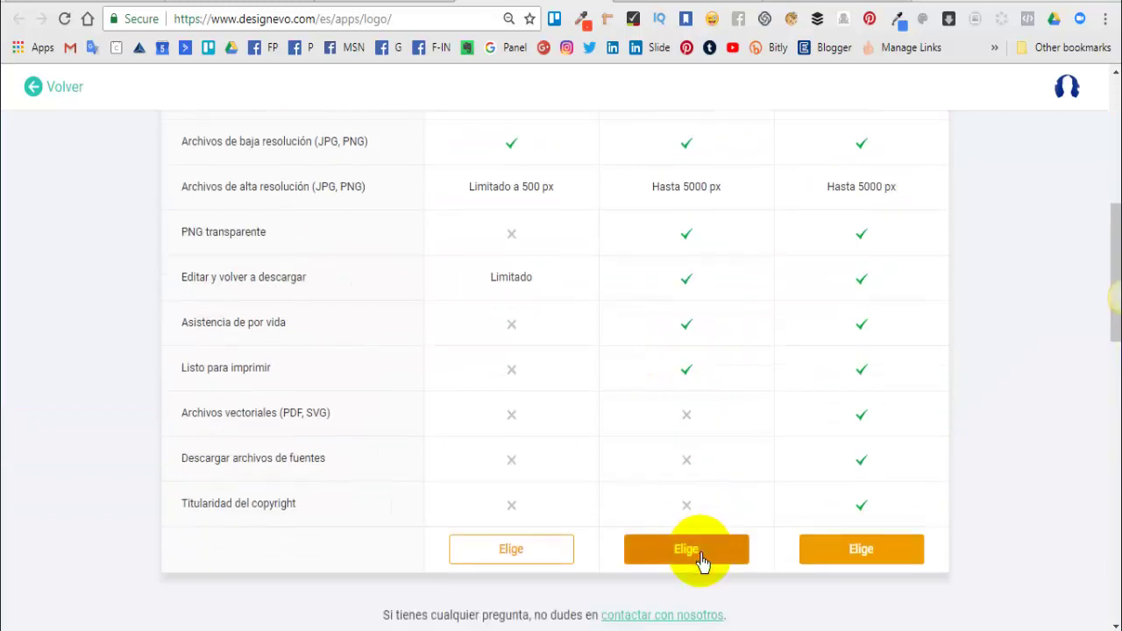
{"action": "scroll", "coordinate": [734, 278], "scroll_direction": "down", "scroll_amount": 2}
{"action": "scroll", "coordinate": [703, 494], "scroll_direction": "down", "scroll_amount": 4}
{"action": "scroll", "coordinate": [706, 496], "scroll_direction": "up", "scroll_amount": 4}
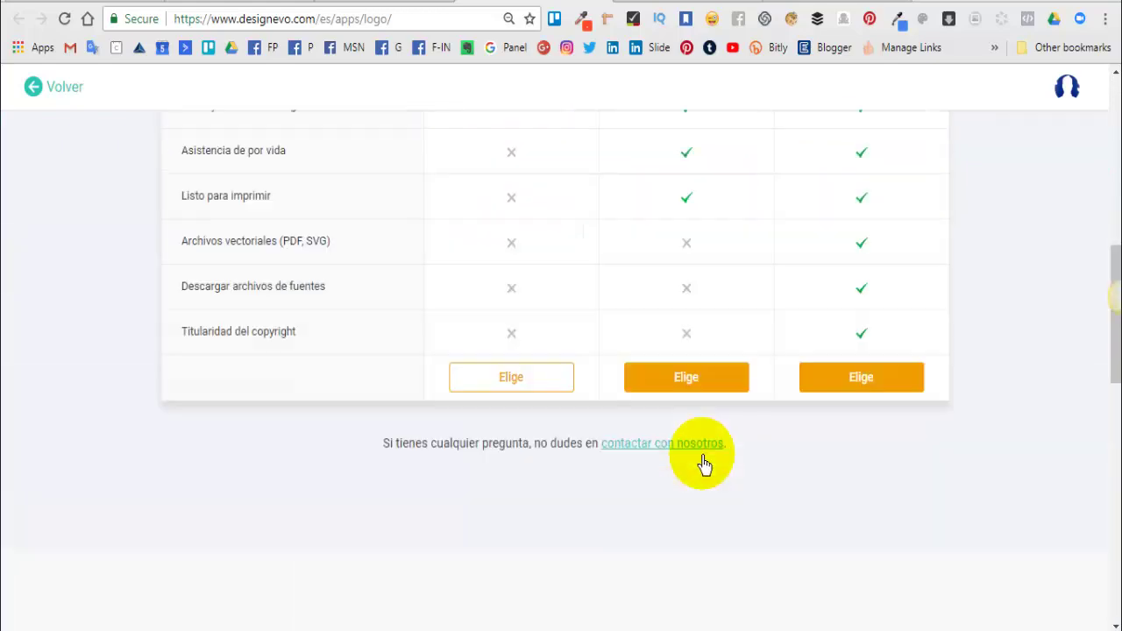
{"action": "scroll", "coordinate": [704, 464], "scroll_direction": "up", "scroll_amount": 7}
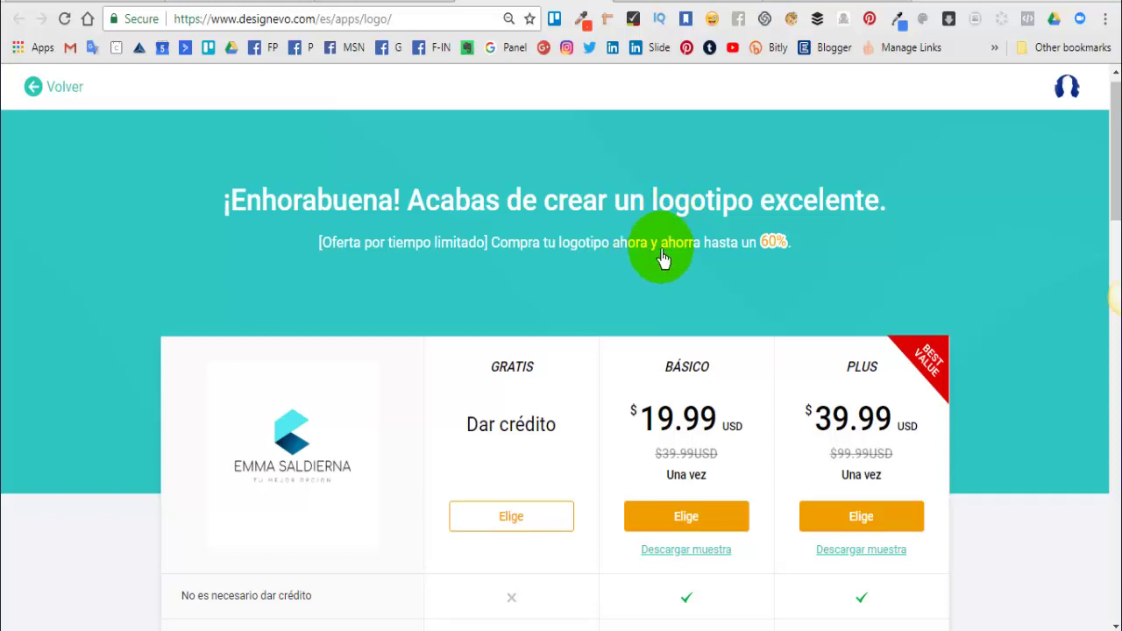
{"action": "left_click_drag", "start_coordinate": [1117, 149], "coordinate": [1117, 210]}
{"action": "left_click_drag", "start_coordinate": [1115, 298], "coordinate": [1115, 289]}
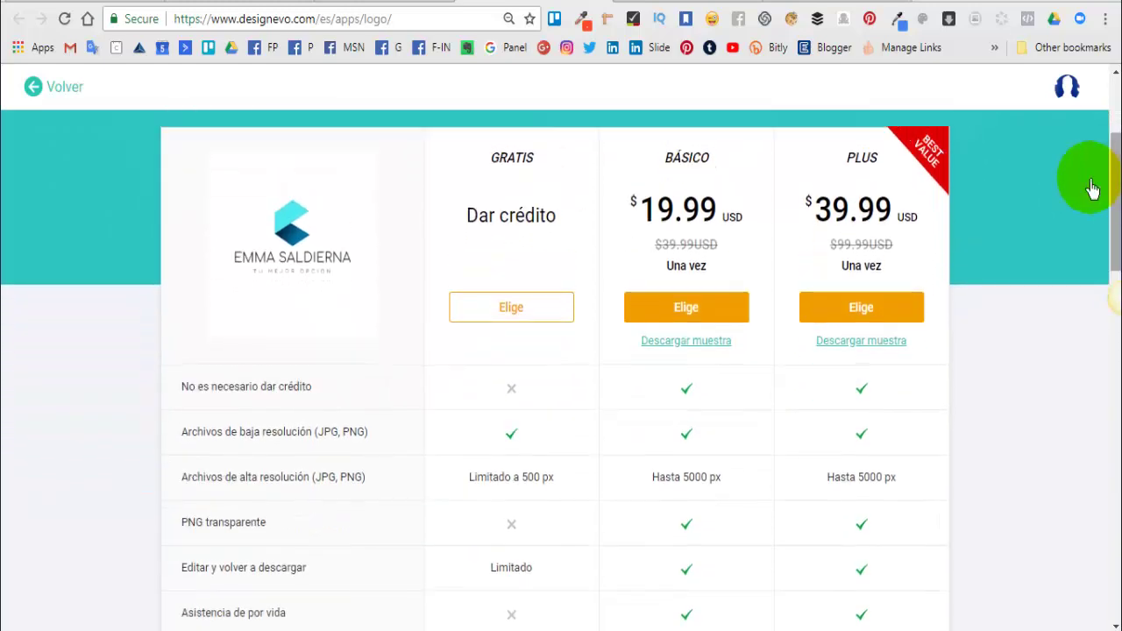
{"action": "left_click", "coordinate": [680, 320]}
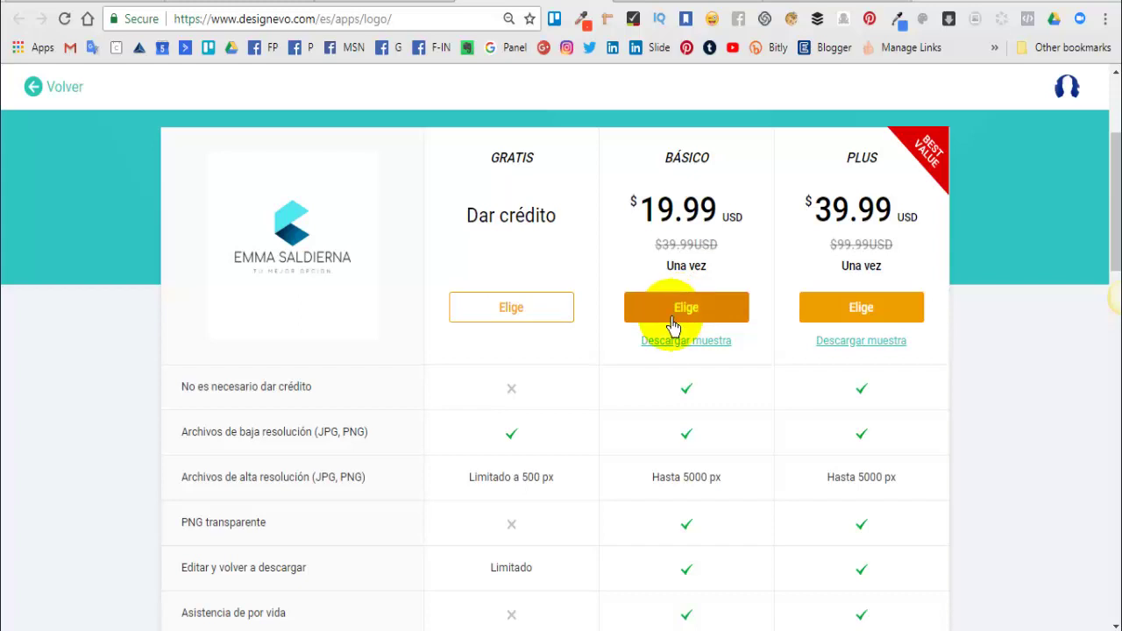
Step: Choose the Básico plan and redeem a coupon to bring the total to $0.00
{"action": "left_click", "coordinate": [670, 328]}
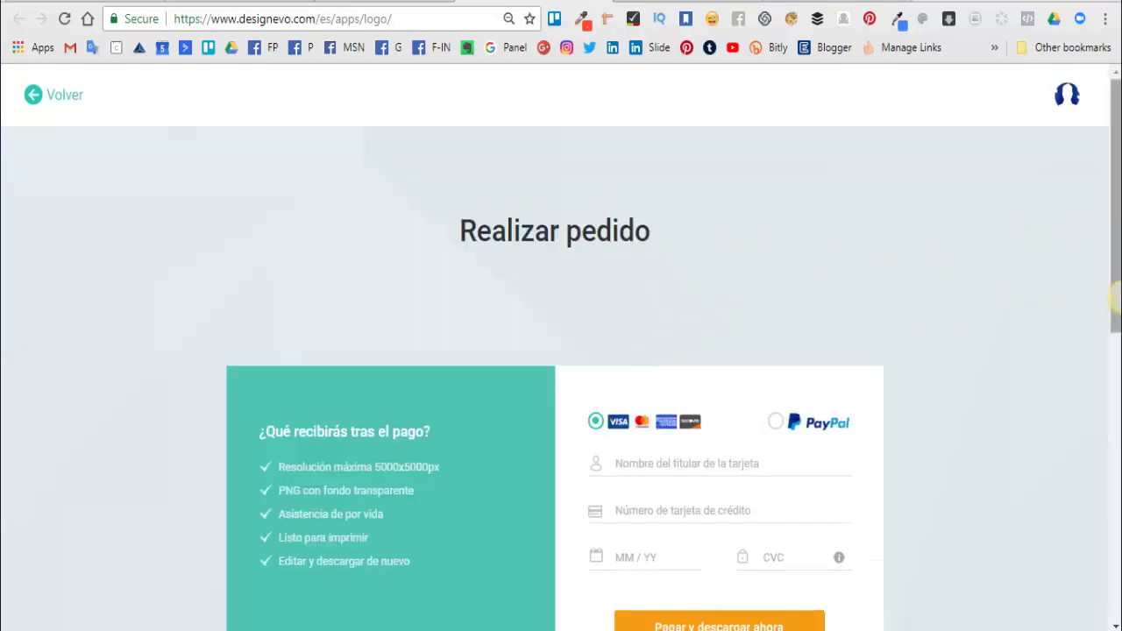
{"action": "scroll", "coordinate": [1115, 298], "scroll_direction": "down", "scroll_amount": 2}
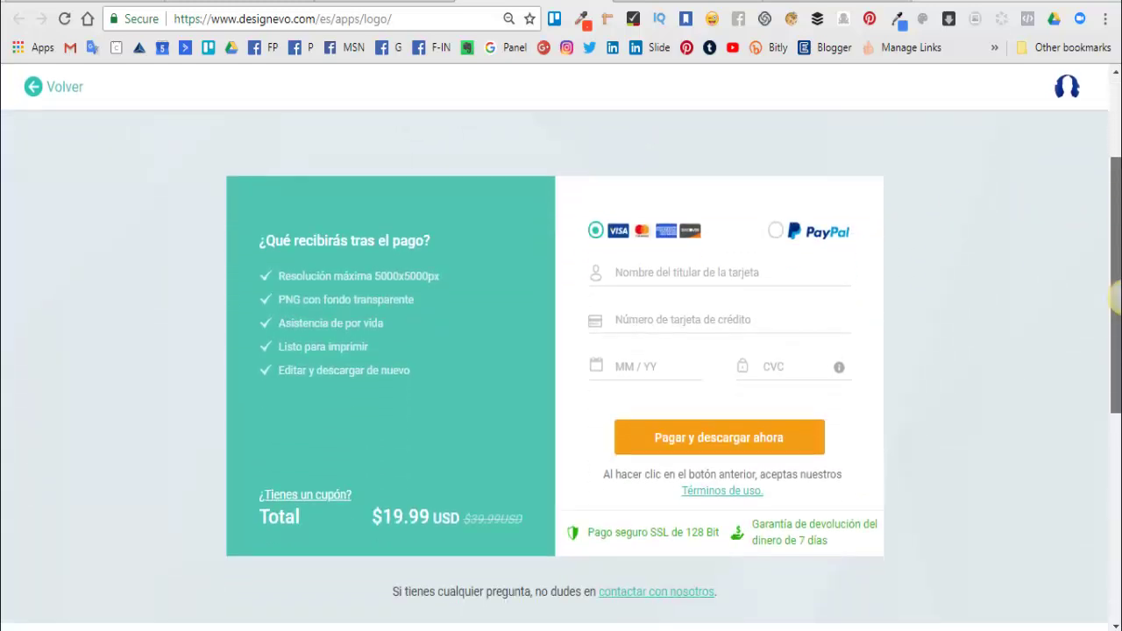
{"action": "scroll", "coordinate": [459, 528], "scroll_direction": "down", "scroll_amount": 1}
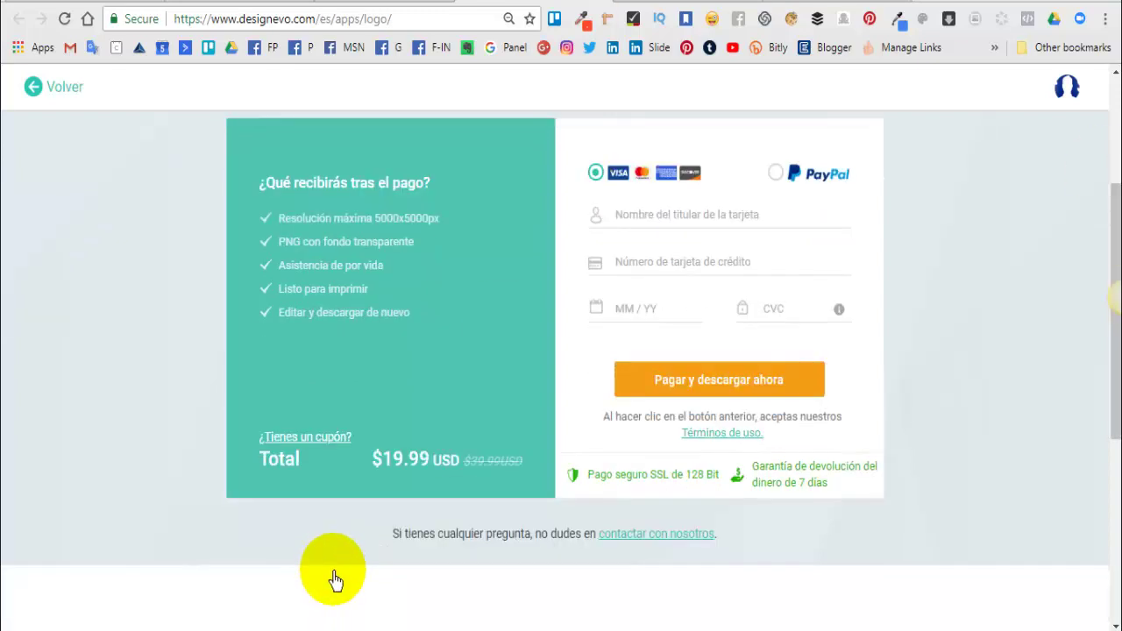
{"action": "left_click", "coordinate": [299, 443]}
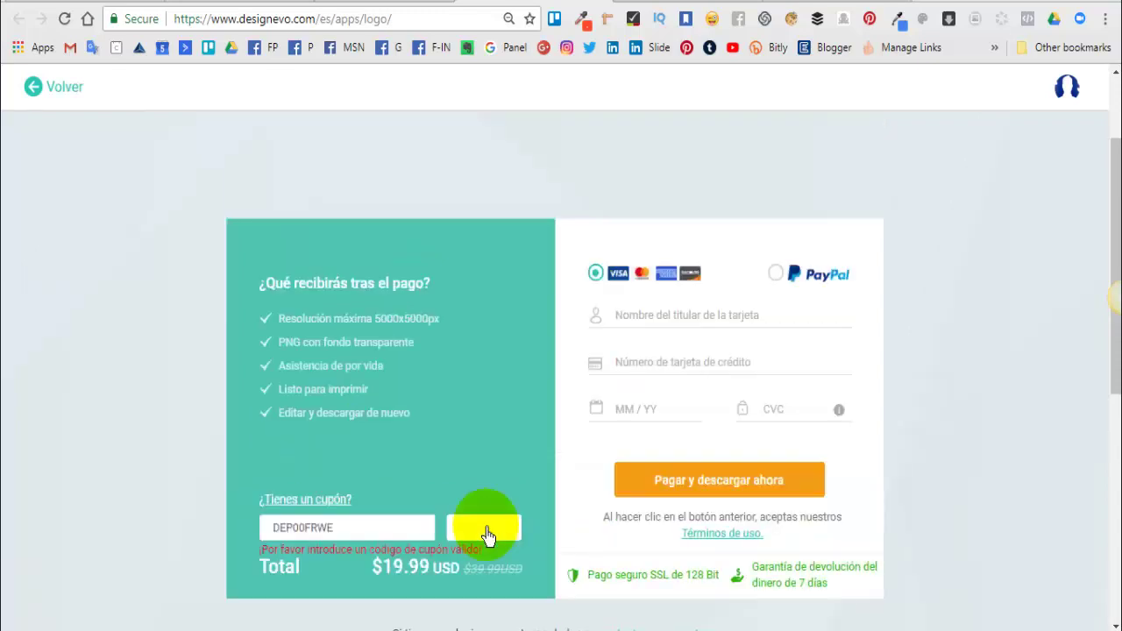
{"action": "left_click", "coordinate": [488, 533]}
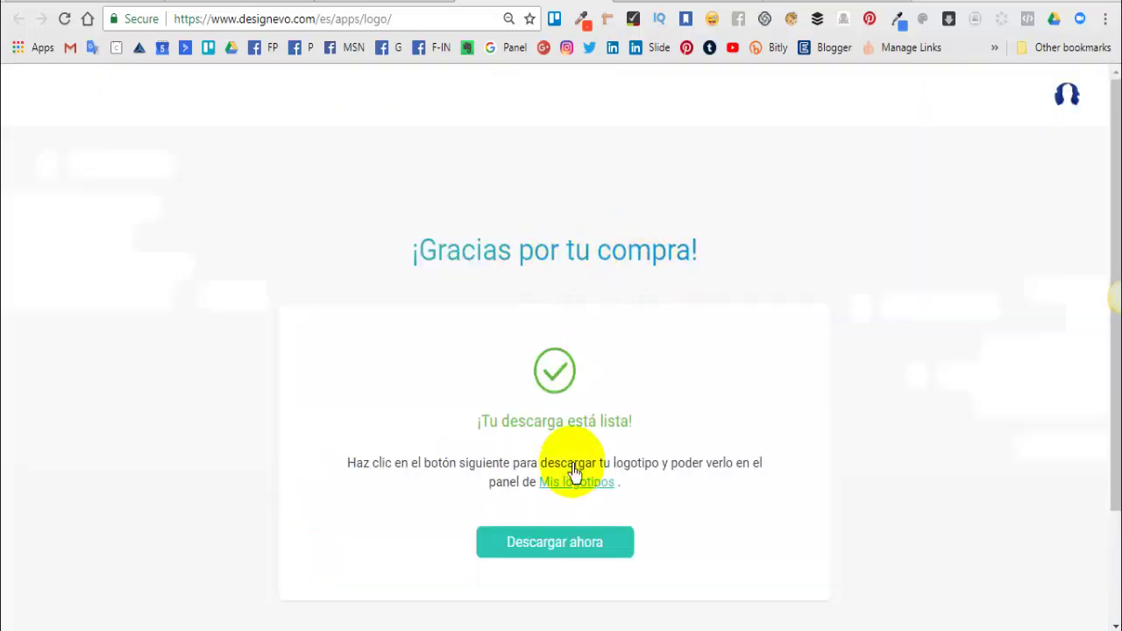
Step: Download the purchased logo files and open logo.zip in File Explorer
{"action": "left_click", "coordinate": [545, 553]}
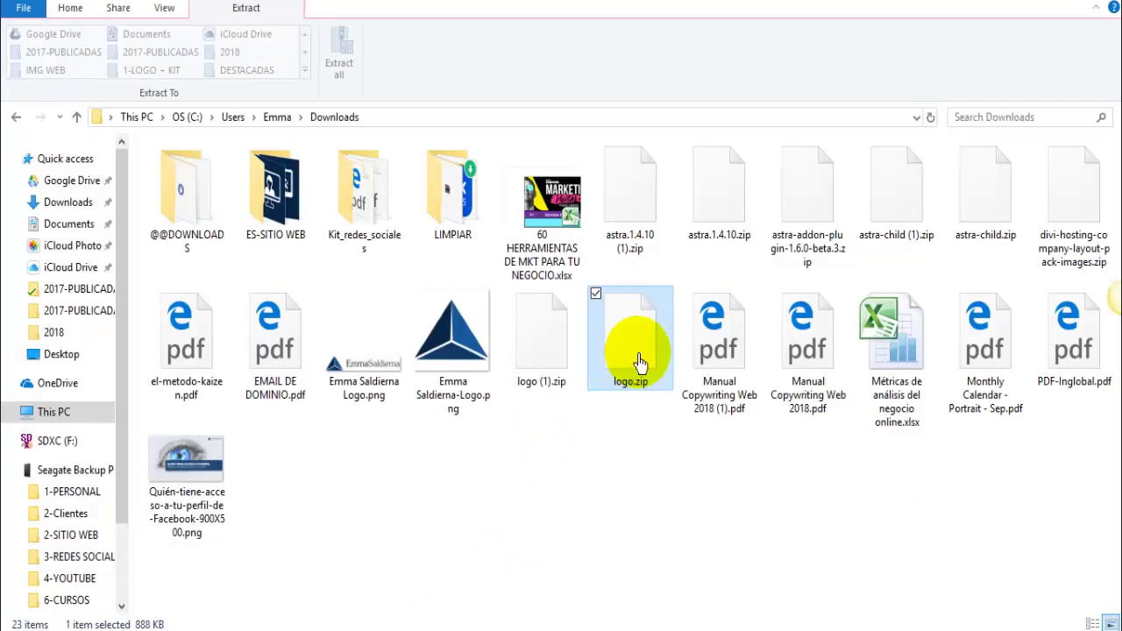
{"action": "double_click", "coordinate": [635, 332]}
{"action": "left_click", "coordinate": [568, 267]}
{"action": "left_click", "coordinate": [616, 441]}
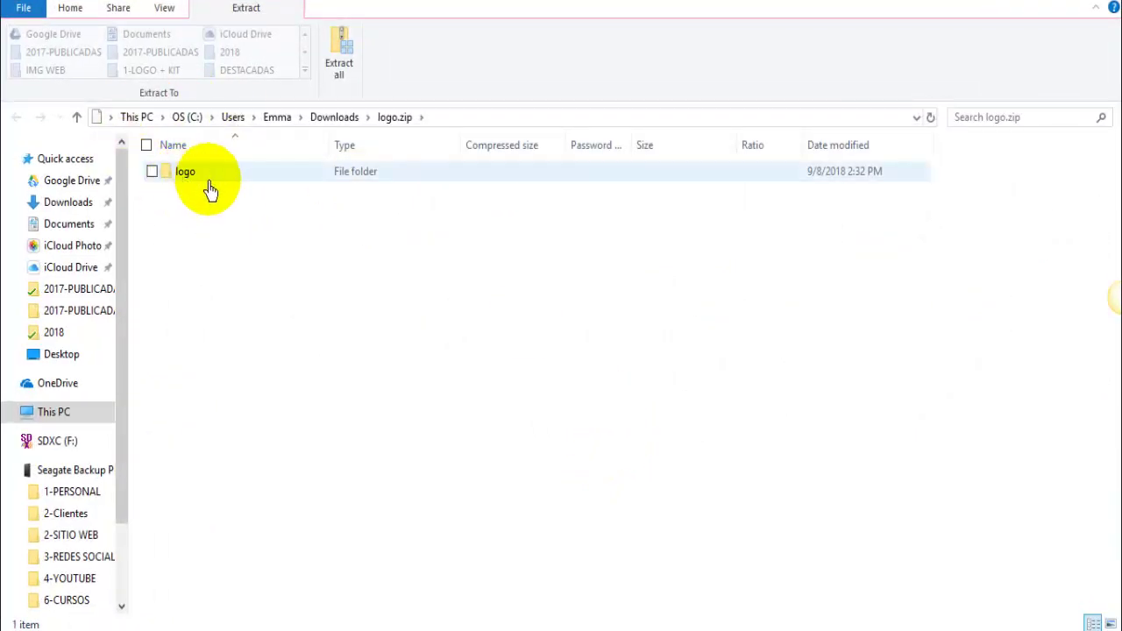
Step: Inspect the zip's high-res and original folders, ending on high-res logo.png
{"action": "left_click", "coordinate": [190, 181]}
{"action": "double_click", "coordinate": [189, 179]}
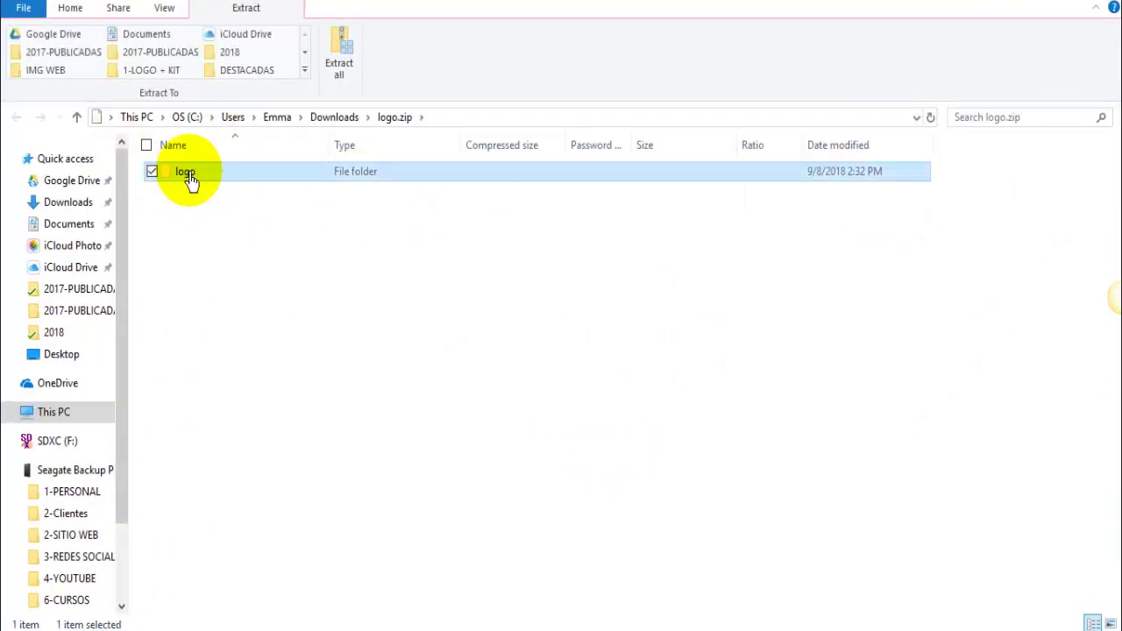
{"action": "left_click", "coordinate": [201, 177]}
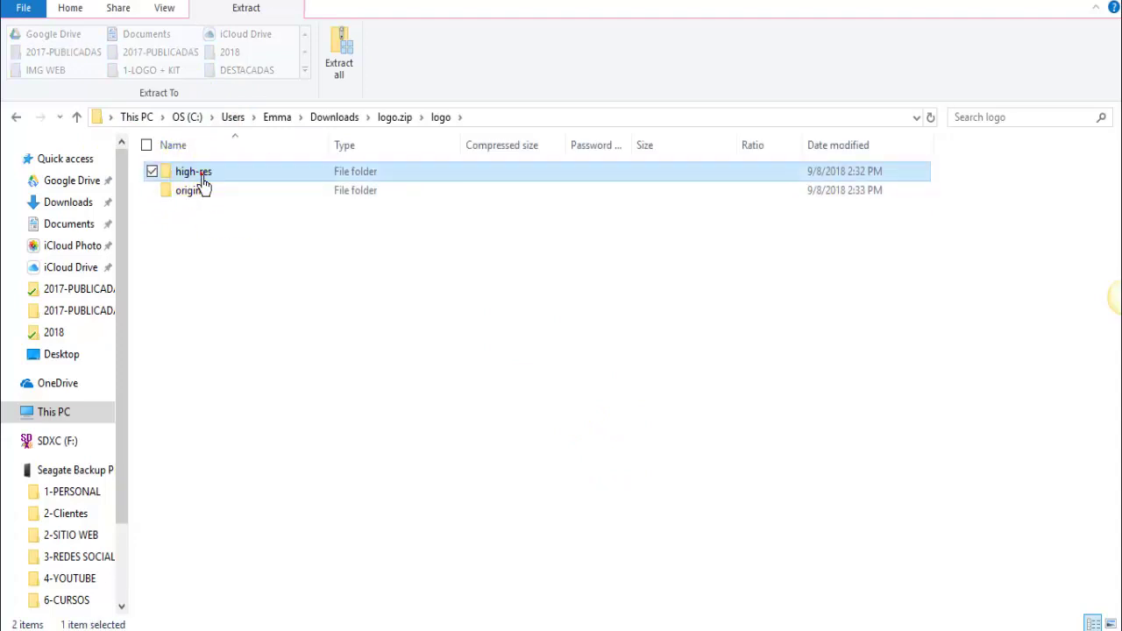
{"action": "double_click", "coordinate": [202, 175]}
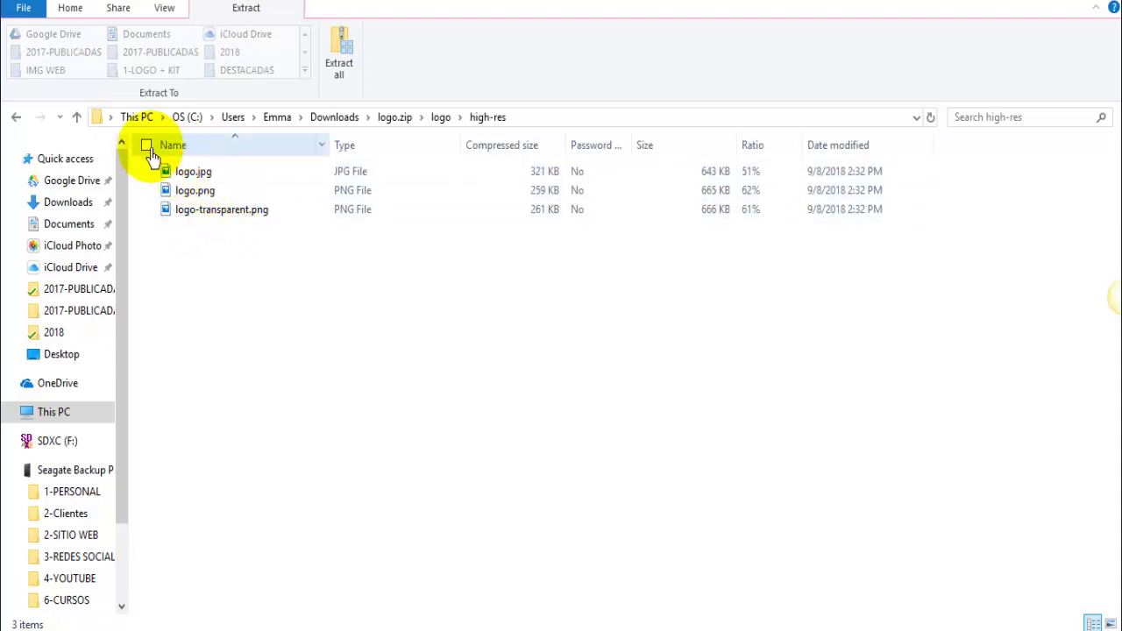
{"action": "left_click", "coordinate": [78, 118]}
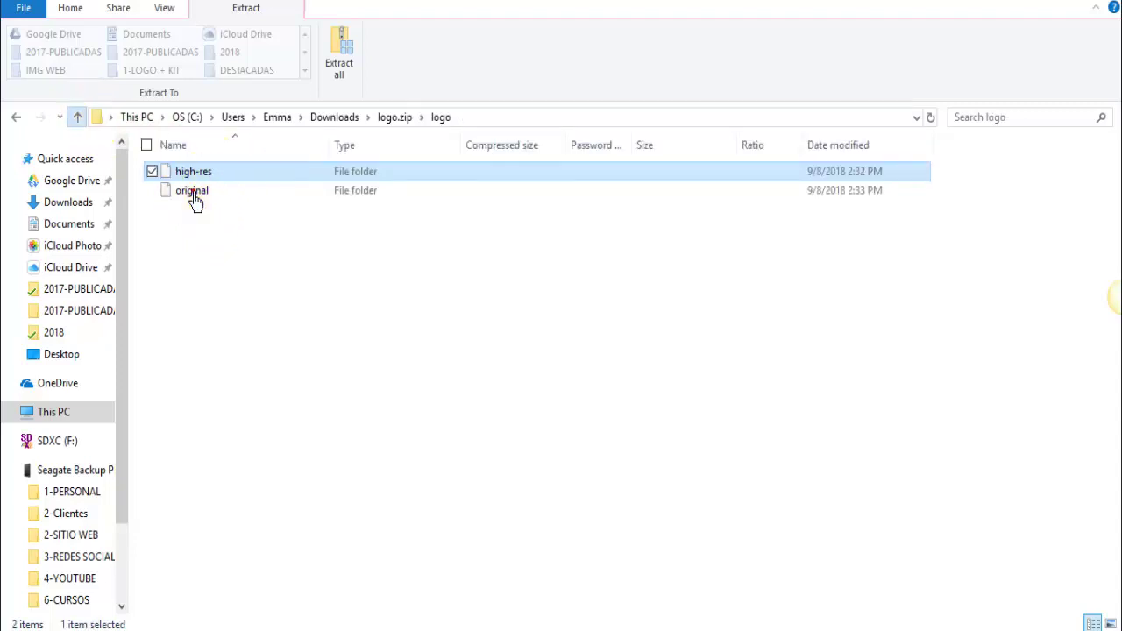
{"action": "left_click", "coordinate": [194, 195]}
{"action": "double_click", "coordinate": [197, 200]}
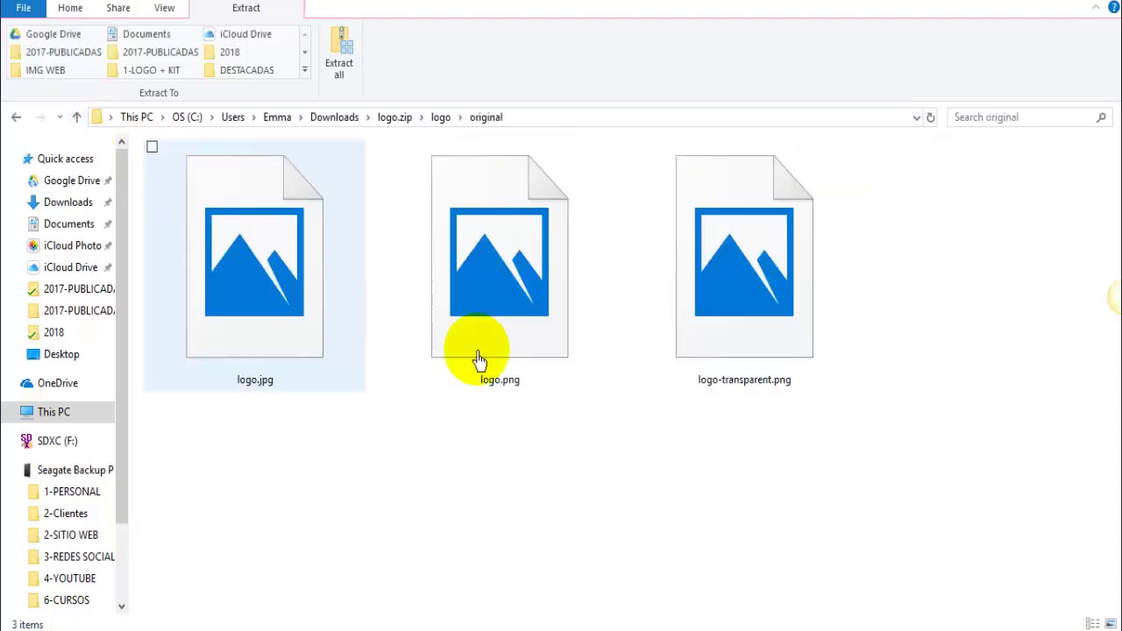
{"action": "left_click", "coordinate": [78, 117]}
{"action": "left_click", "coordinate": [196, 175]}
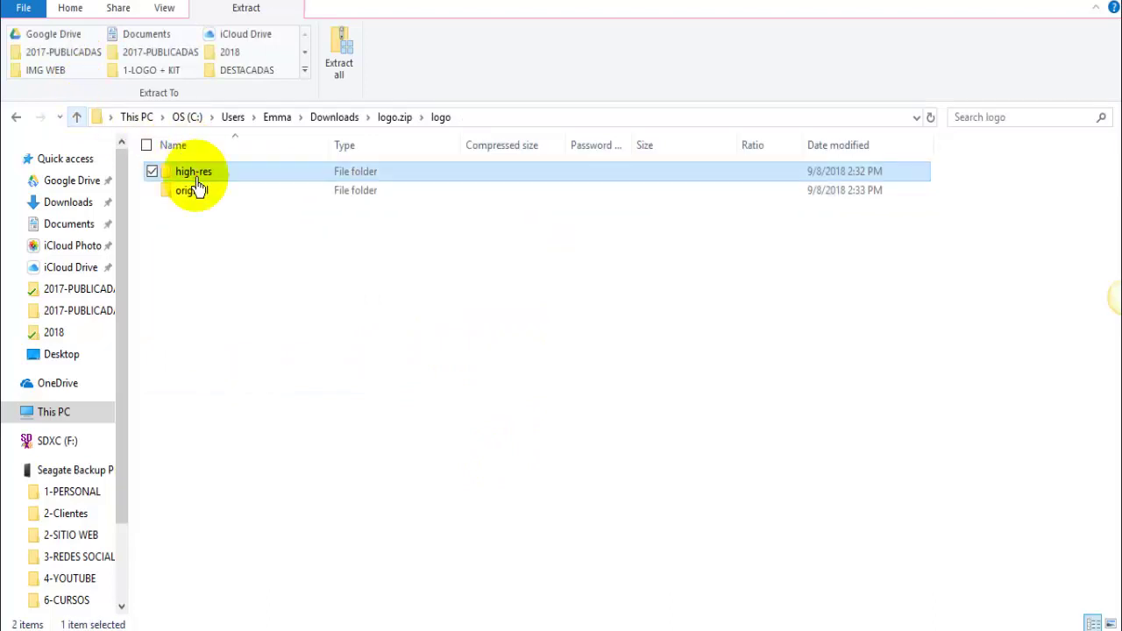
{"action": "double_click", "coordinate": [197, 178]}
{"action": "left_click", "coordinate": [206, 190]}
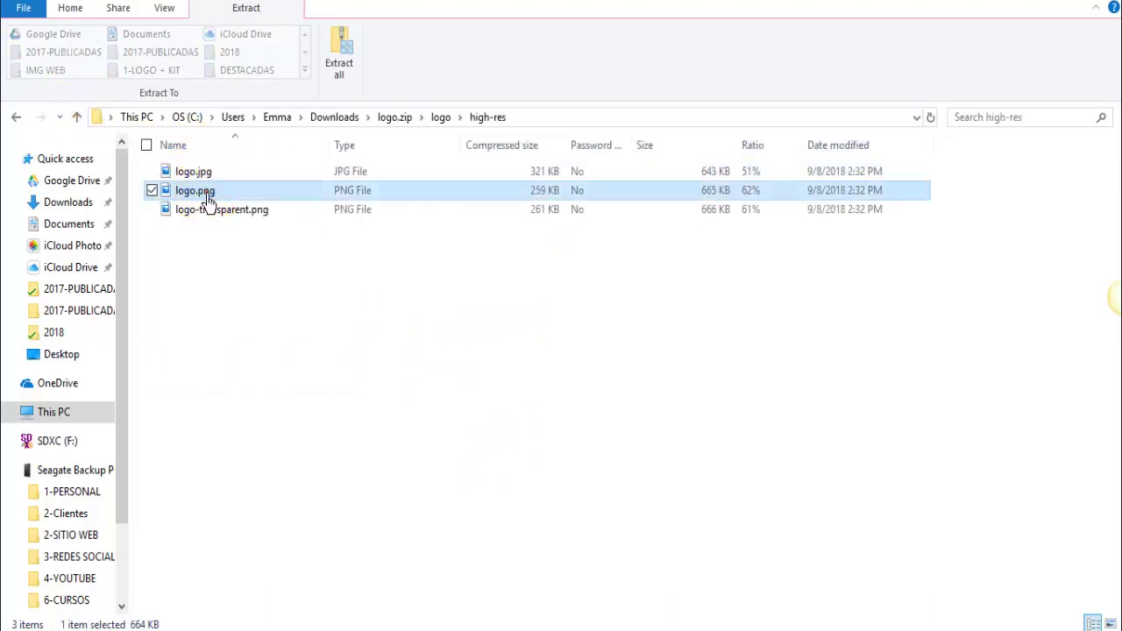
Step: Open the high-res logo.png in the Photos viewer
{"action": "left_click", "coordinate": [207, 200]}
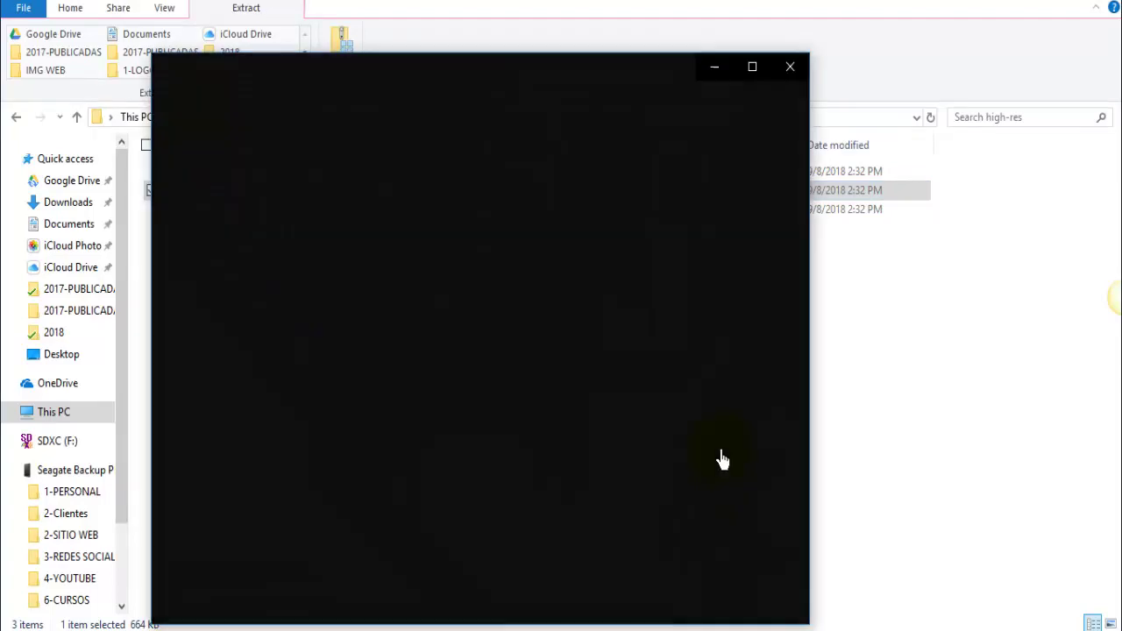
{"action": "left_click", "coordinate": [723, 457]}
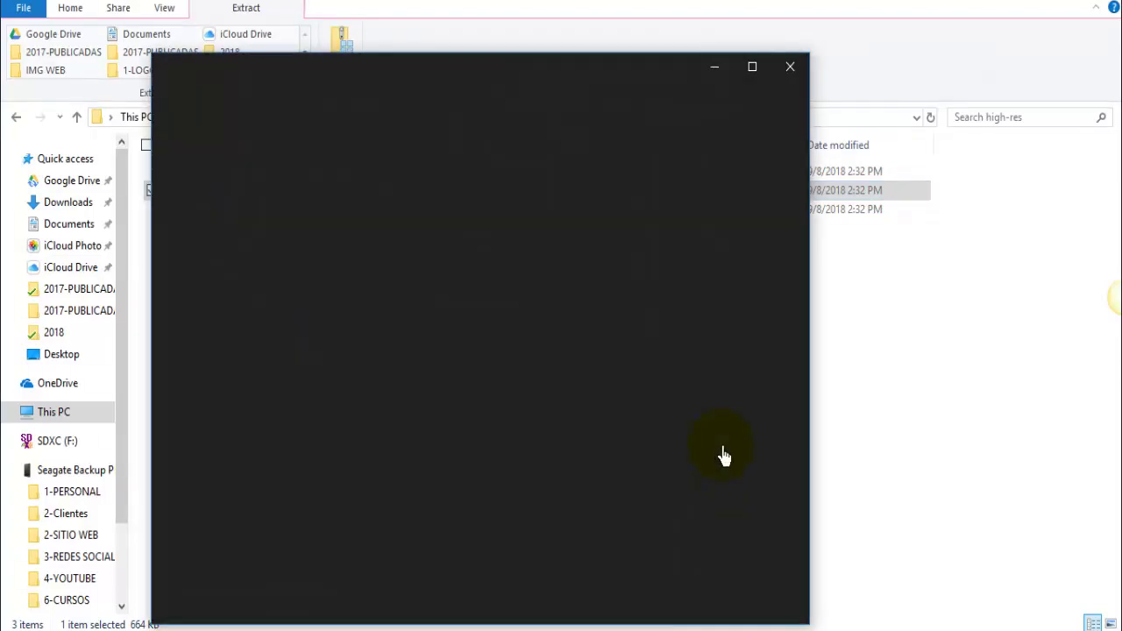